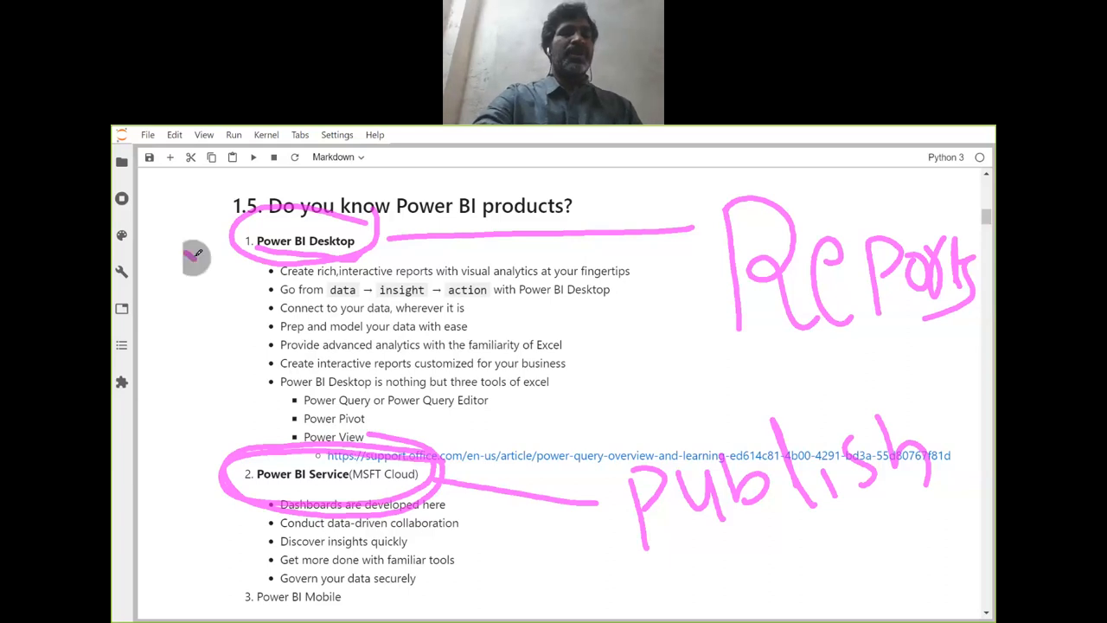
- Mark the Power BI Service heading with a freehand tick and clear all annotations from the notes
mouse_move(189, 482)
mouse_down()
mouse_move(195, 495)
mouse_move(268, 396)
mouse_up()
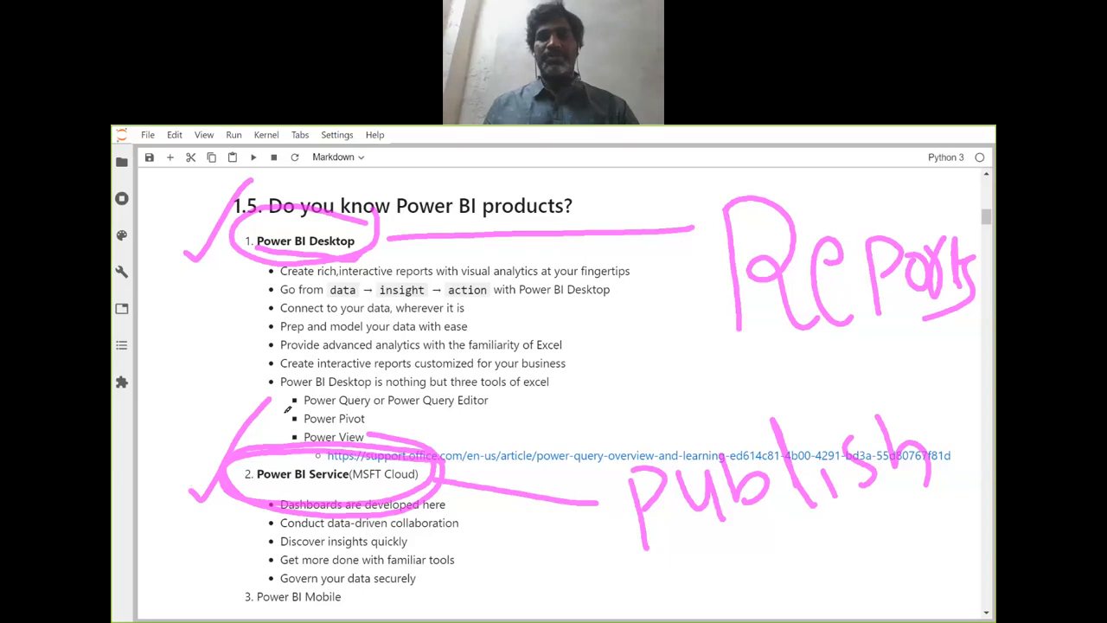
key(Escape)
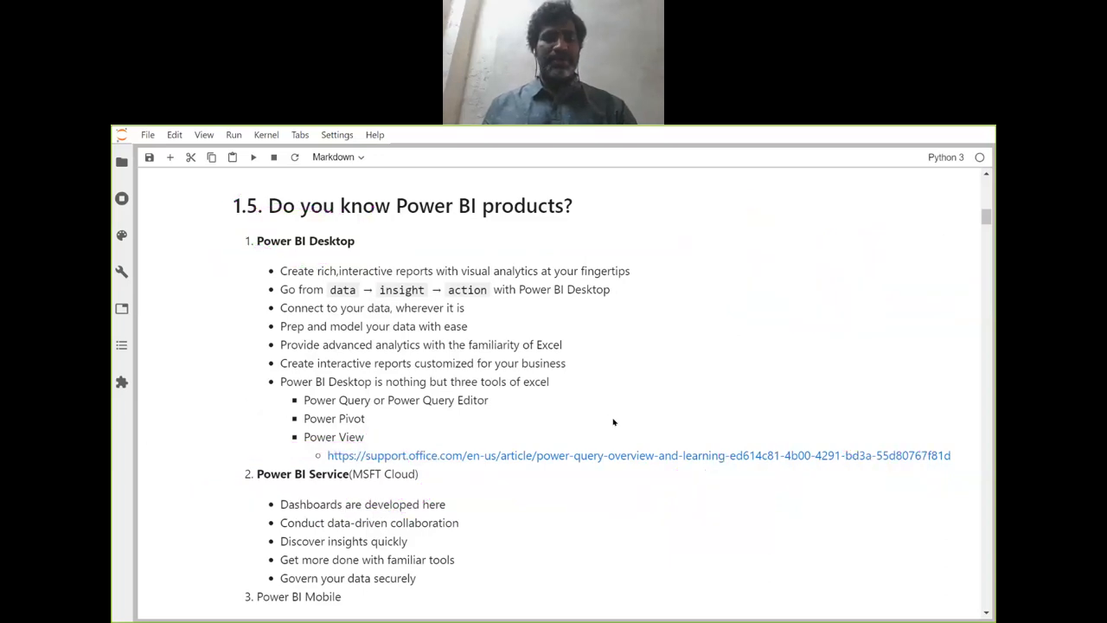
- Launch Microsoft SQL Server Management Studio 18 and connect to the RRITEC database engine with Windows Authentication
key(super+d)
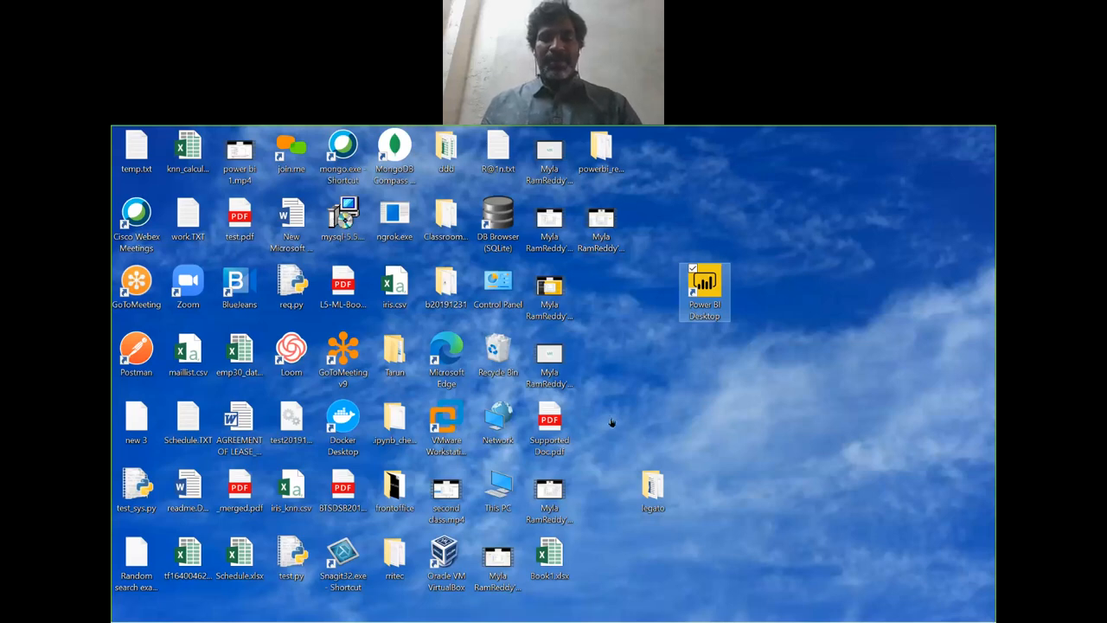
key(super)
text(ssms)
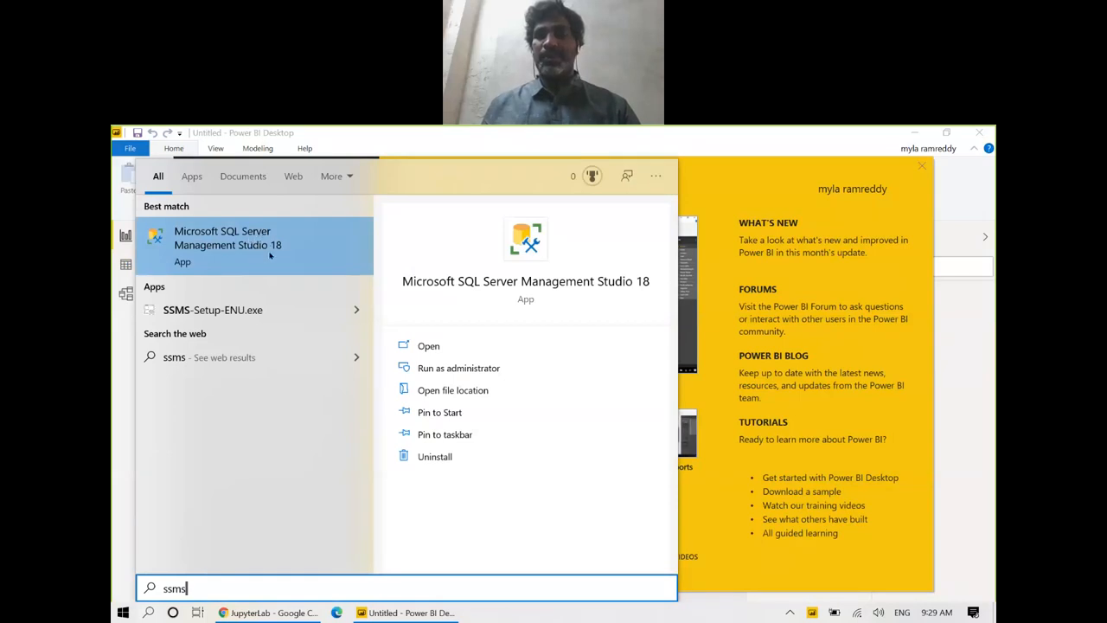
click(270, 253)
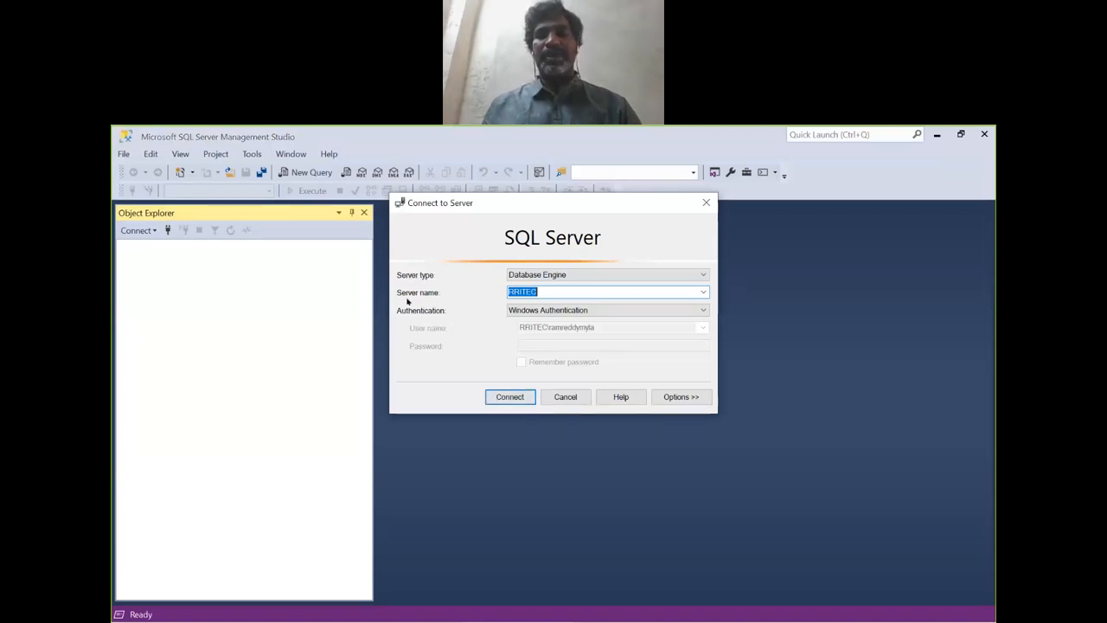
click(538, 292)
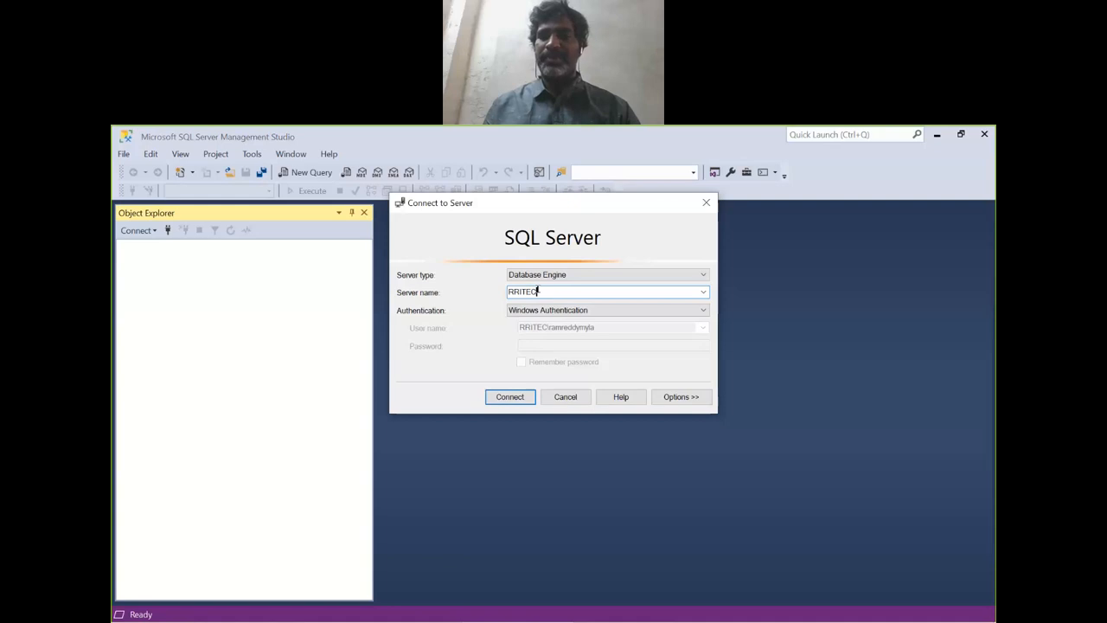
click(510, 397)
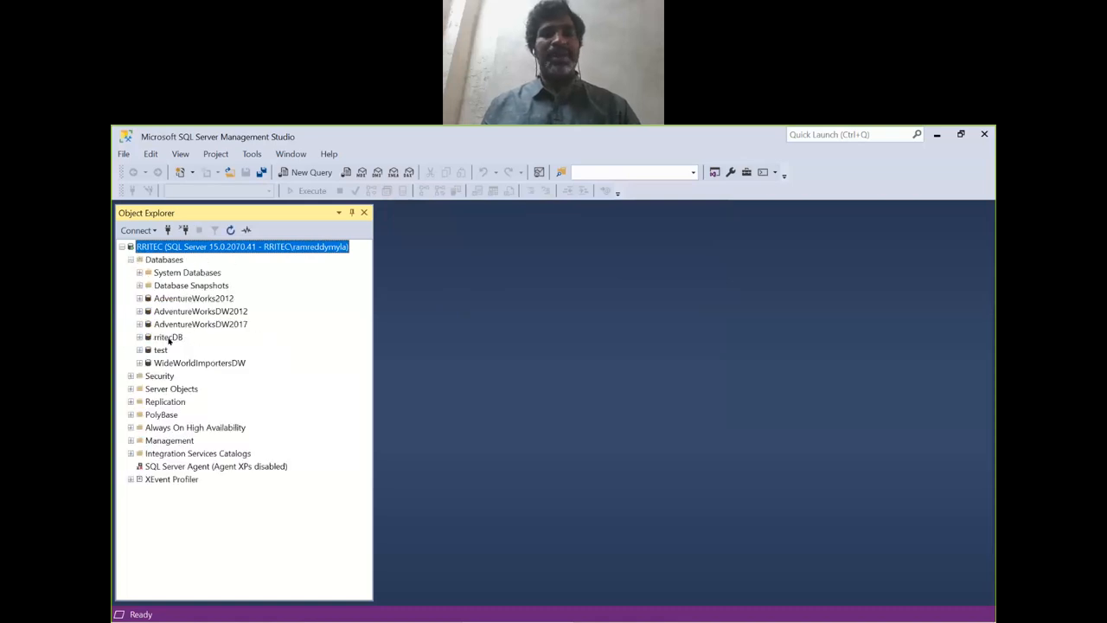
- Expand the rritecDB database's tables and examine the EMP, DEPT and SALGRADE entries
click(168, 339)
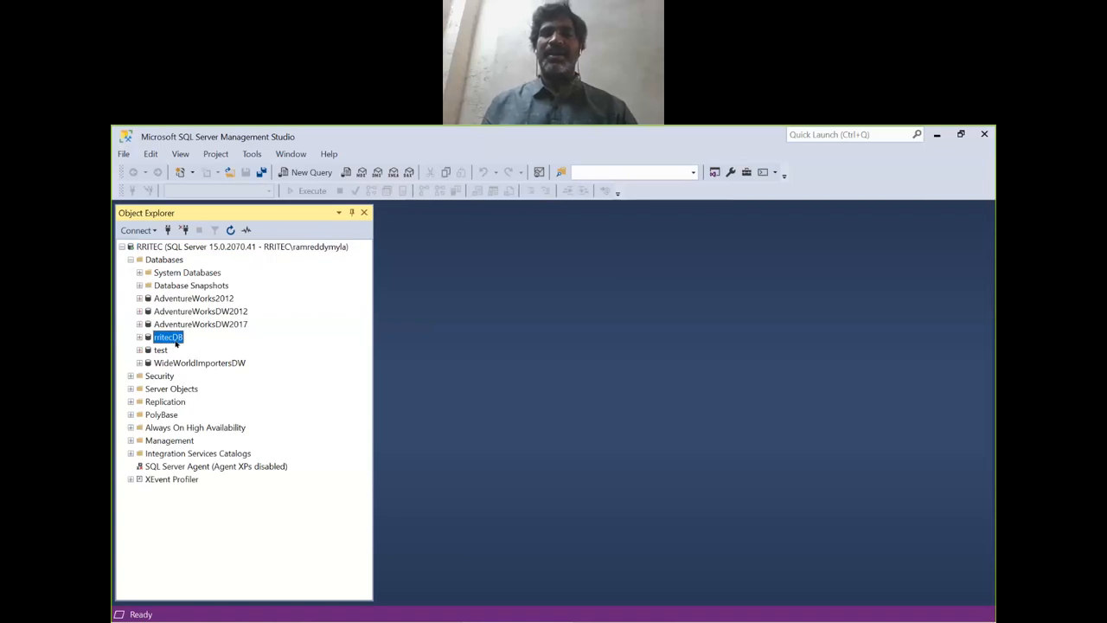
double_click(176, 341)
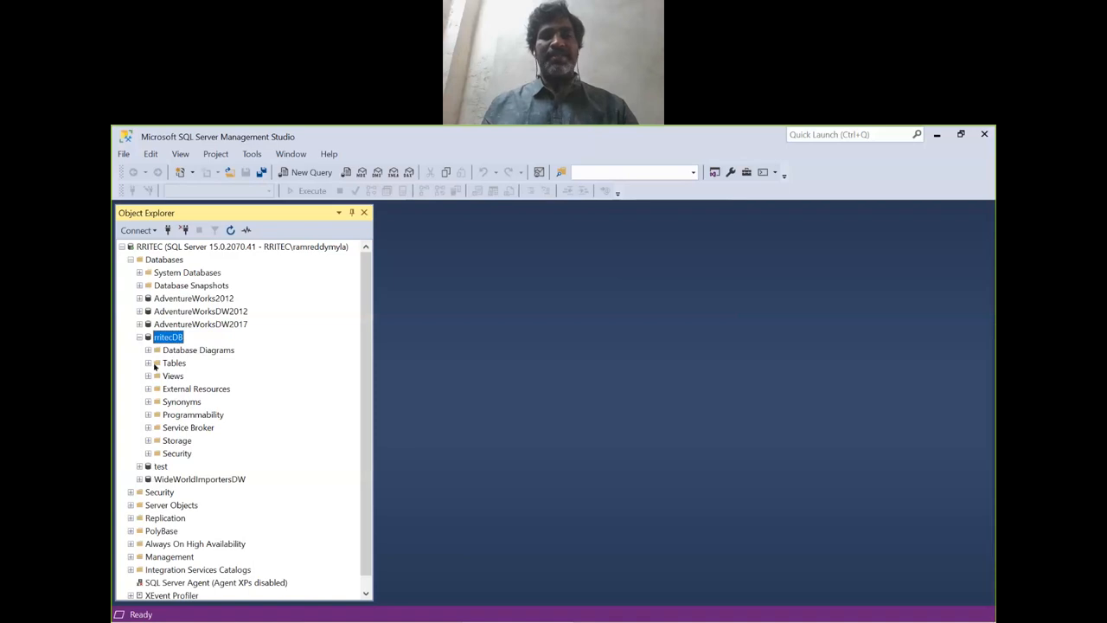
click(149, 364)
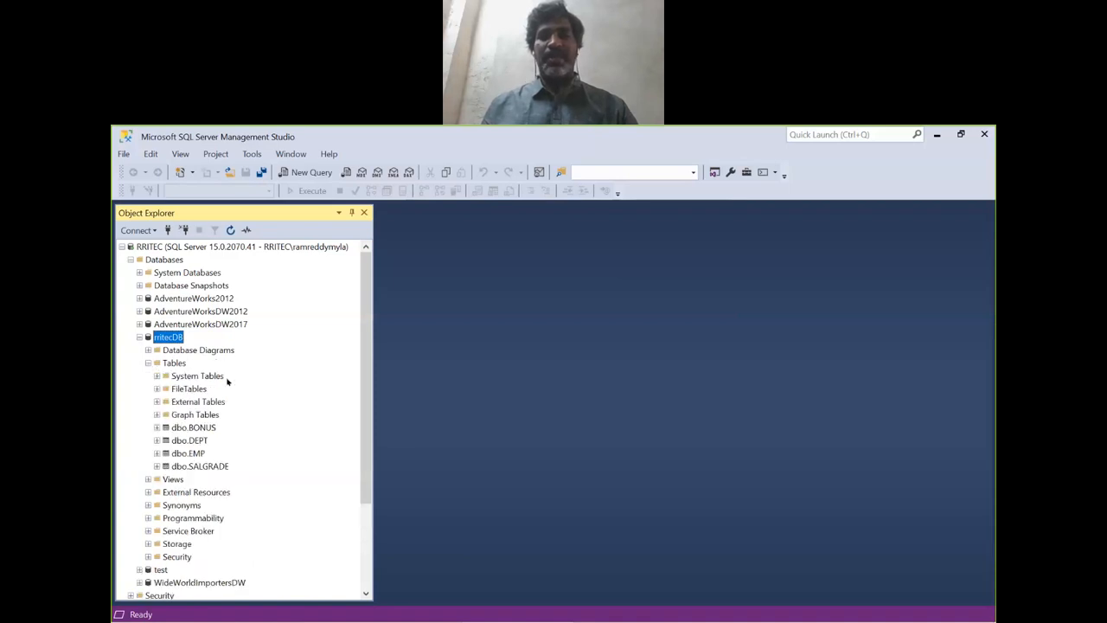
double_click(198, 453)
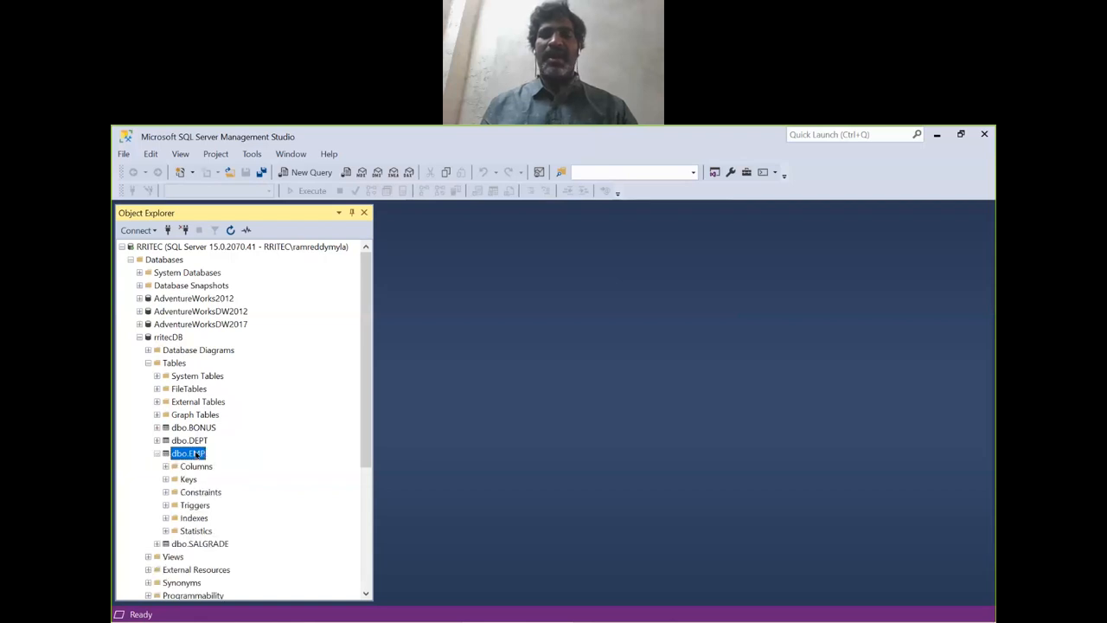
click(197, 441)
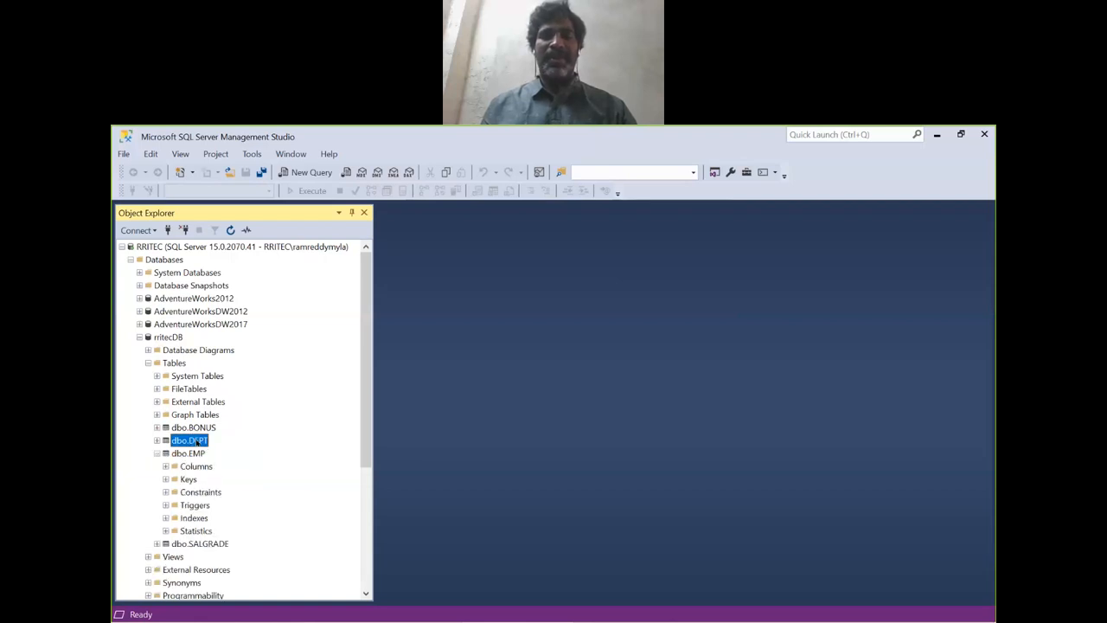
click(214, 547)
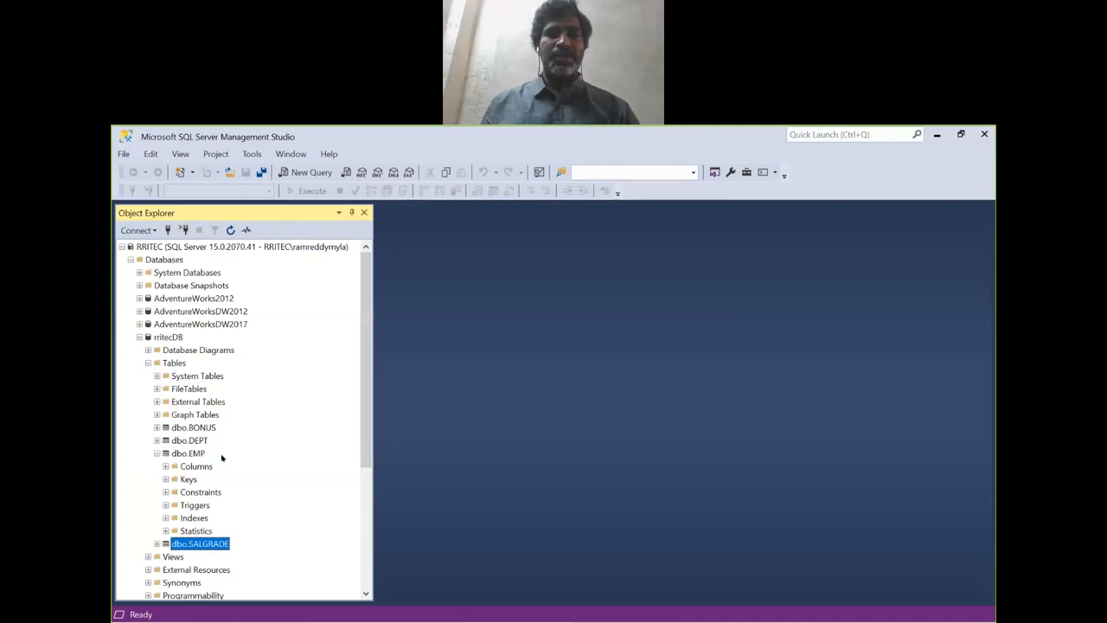
- Create a new query on rritecDB, run "select * from EMP" and add two line breaks after the statement
click(313, 172)
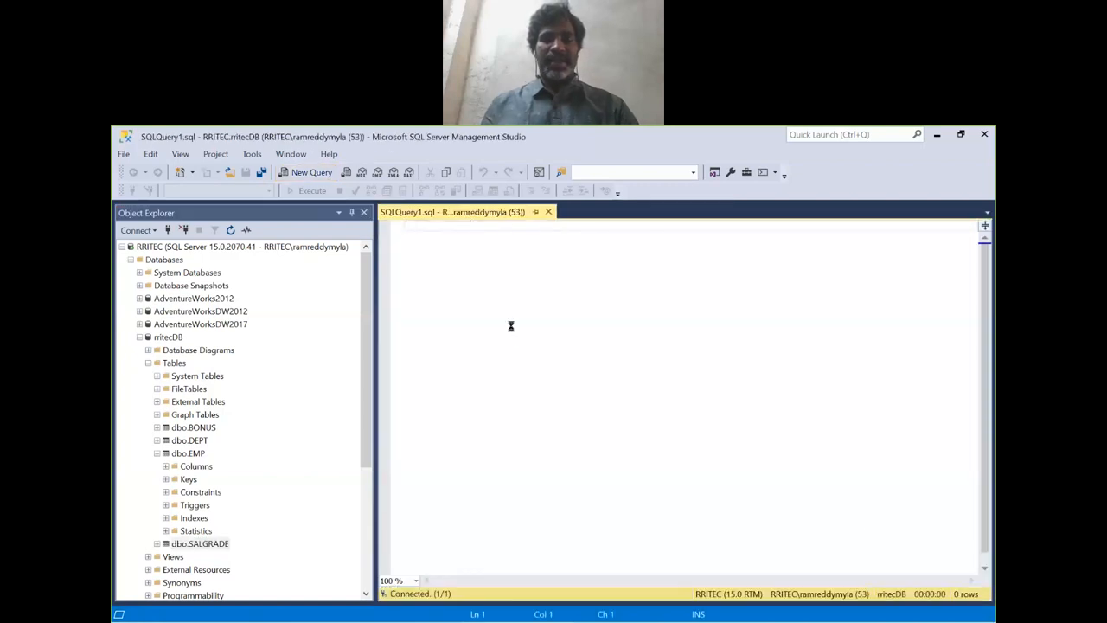
text(select *)
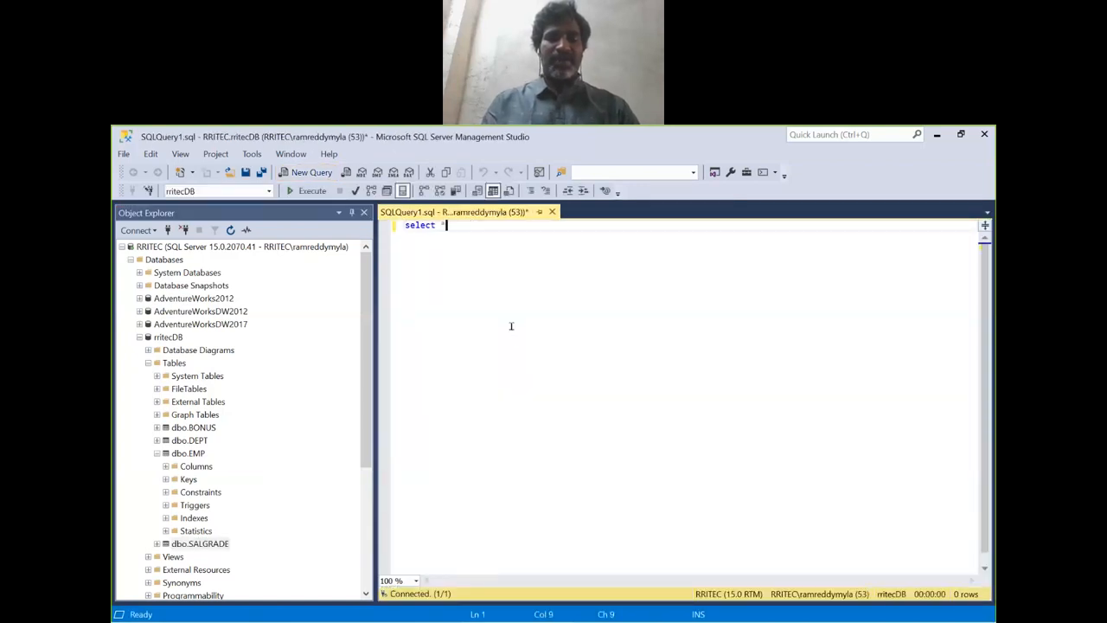
text( from emp)
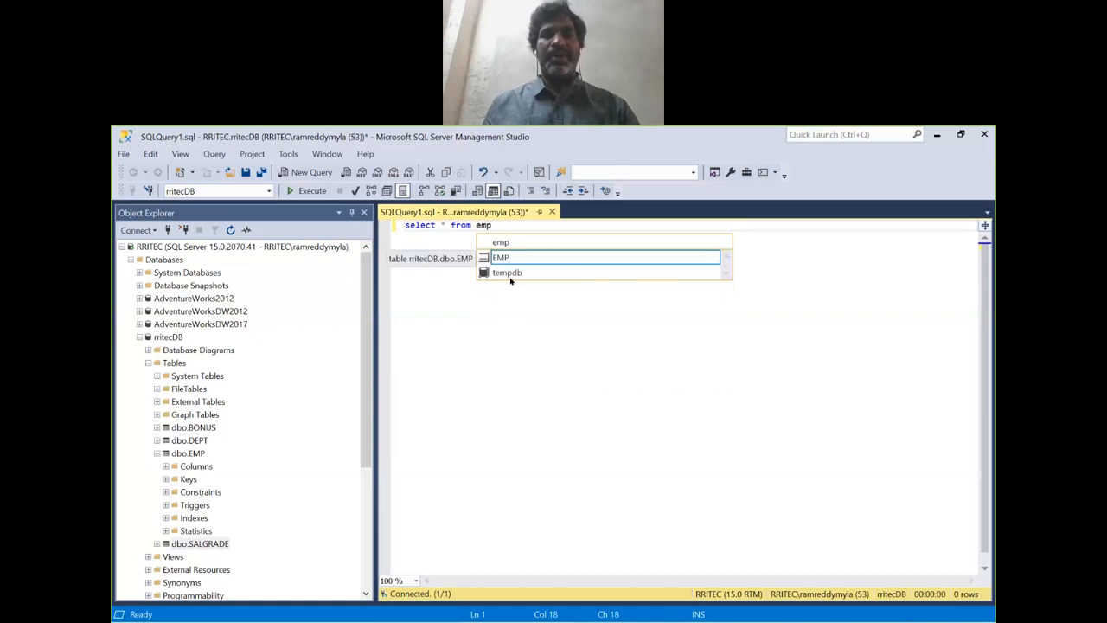
double_click(502, 257)
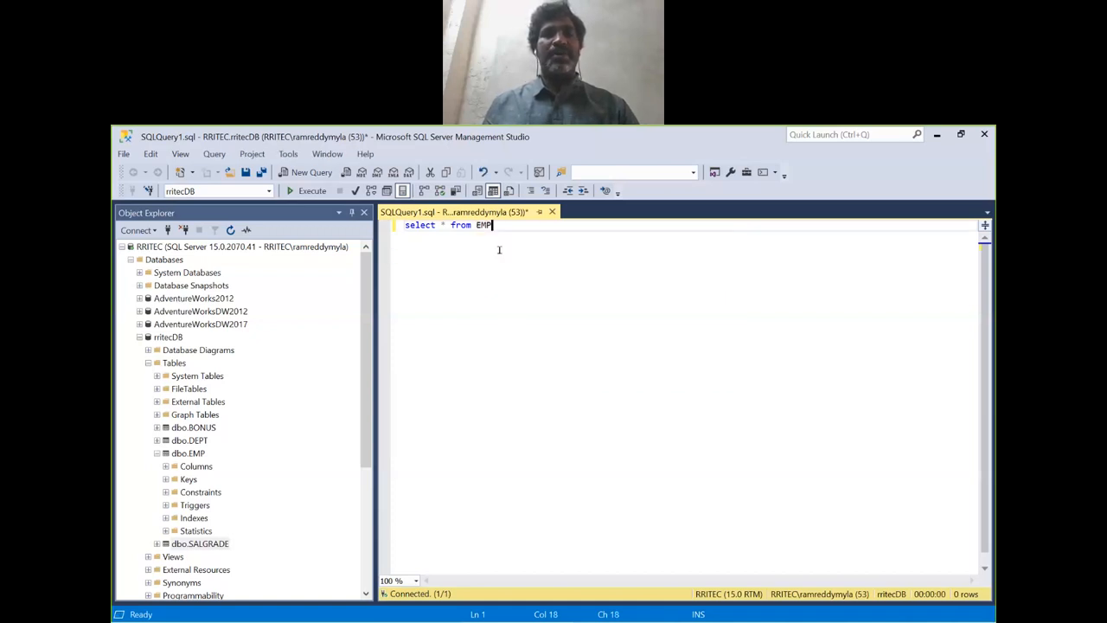
click(304, 189)
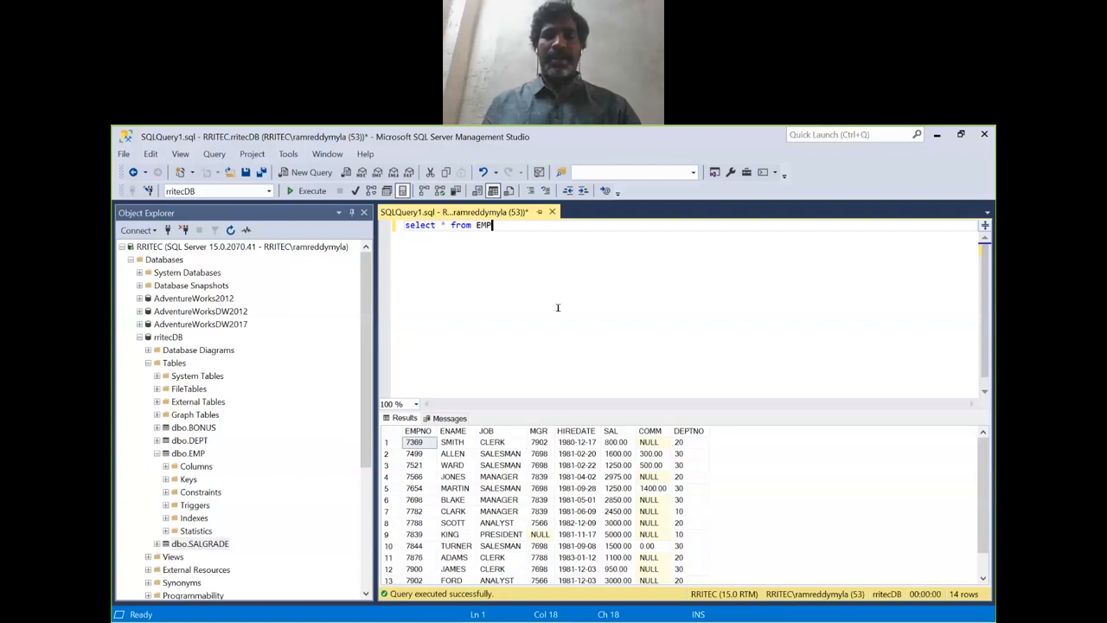
key(Return)
key(Return)
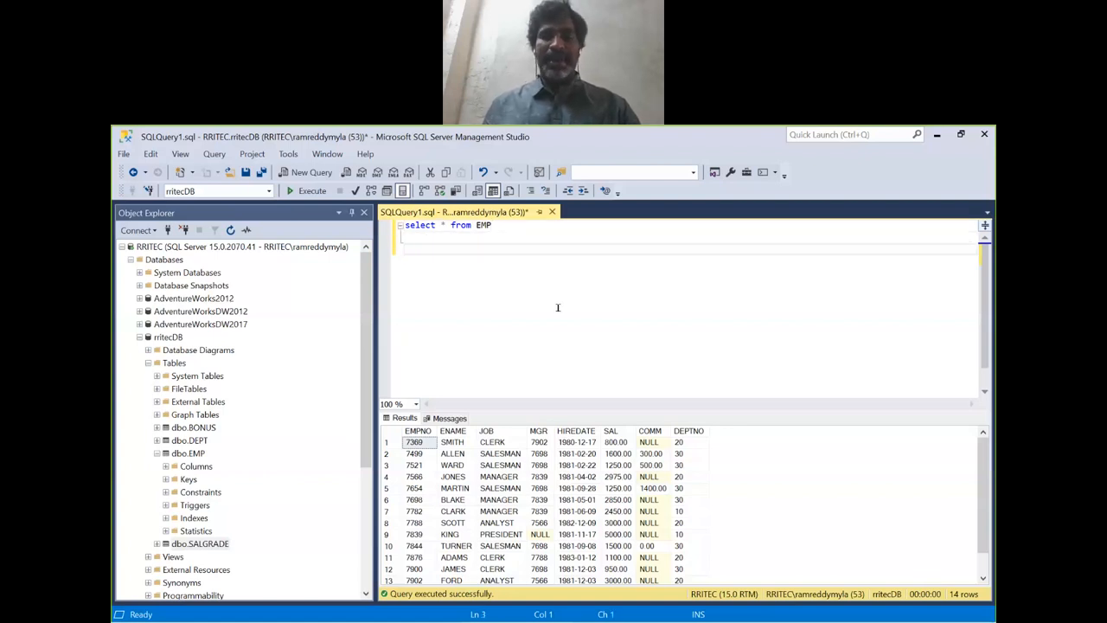
- Switch to Power BI Desktop and dismiss its start screen to reach the blank report
key(super+d)
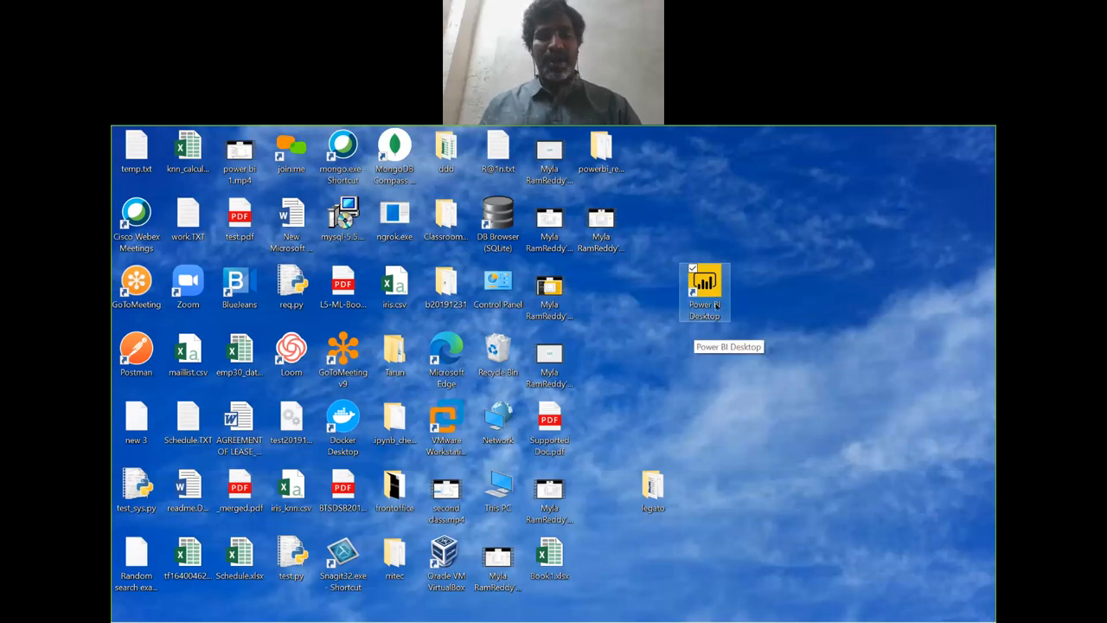
key(alt+Tab)
key(alt+Tab)
key(alt+Tab)
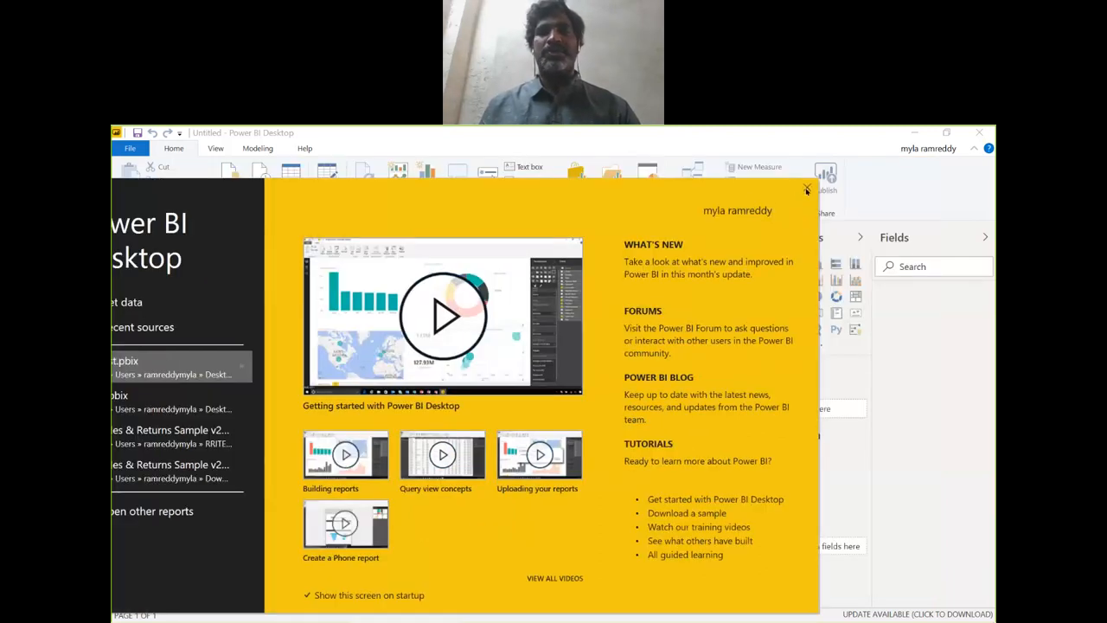
click(806, 189)
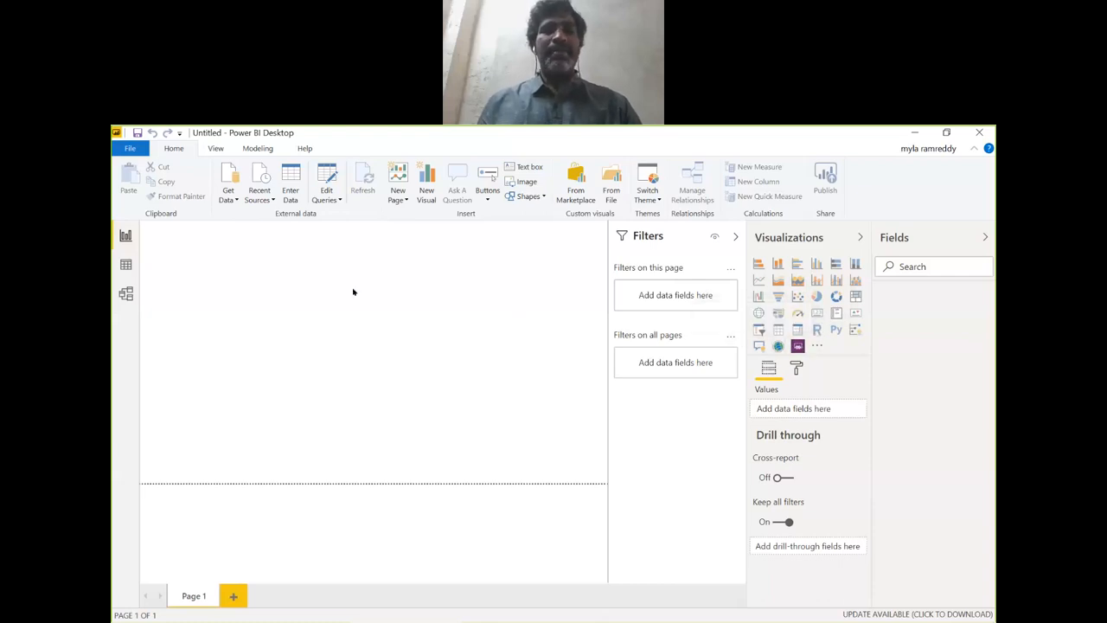
- Open the full list of data source connectors, search it for "pyth" and clear the search
click(235, 201)
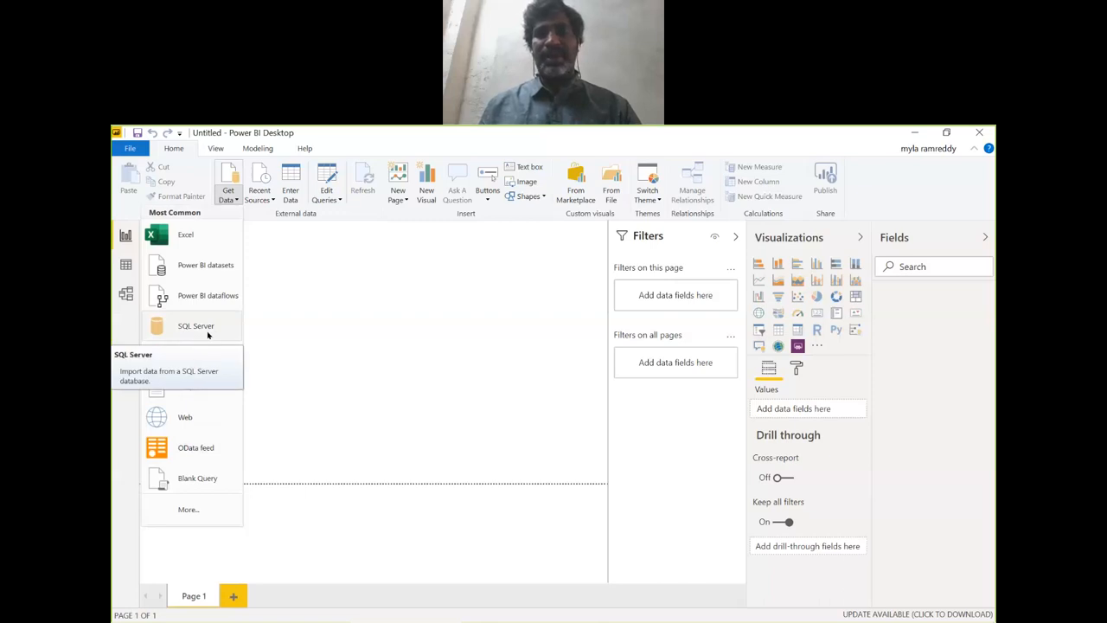
click(192, 508)
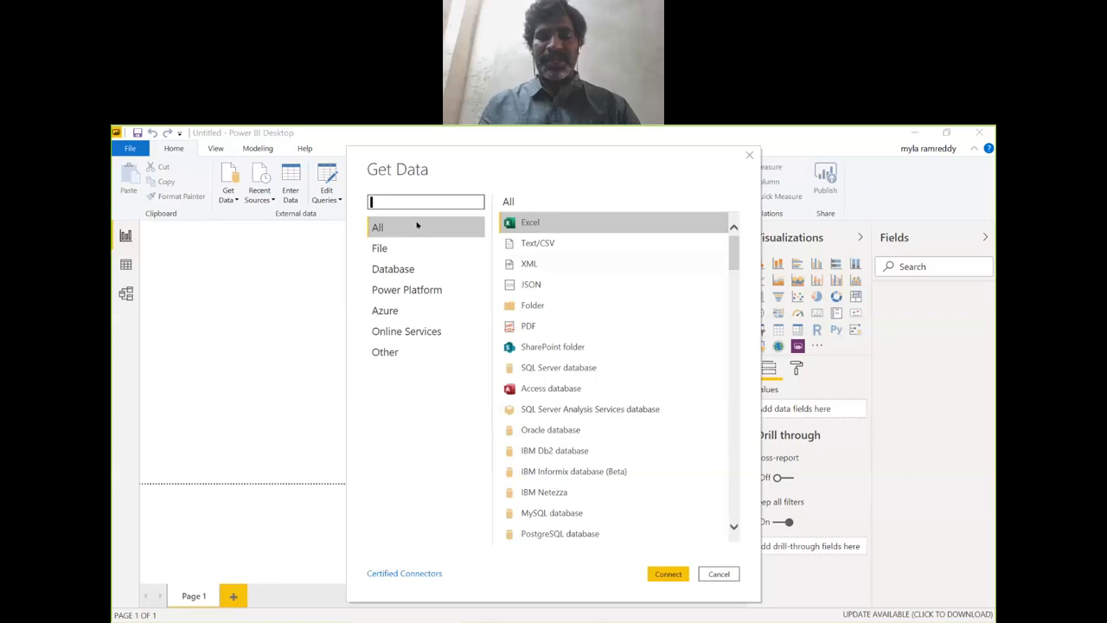
text(pyth)
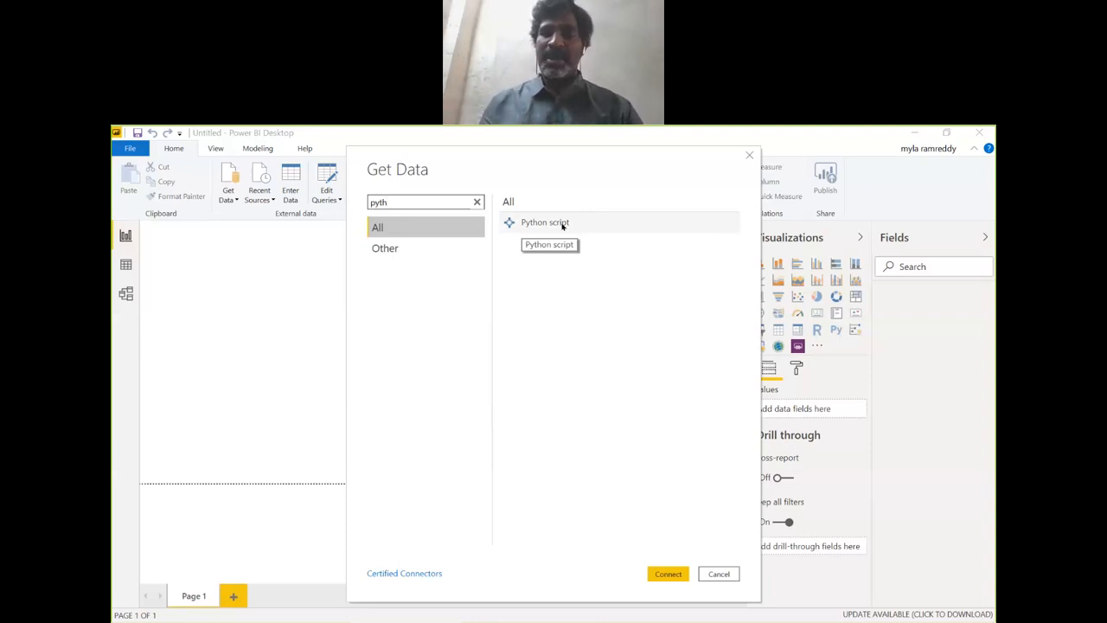
key(BackSpace)
key(BackSpace)
key(BackSpace)
key(BackSpace)
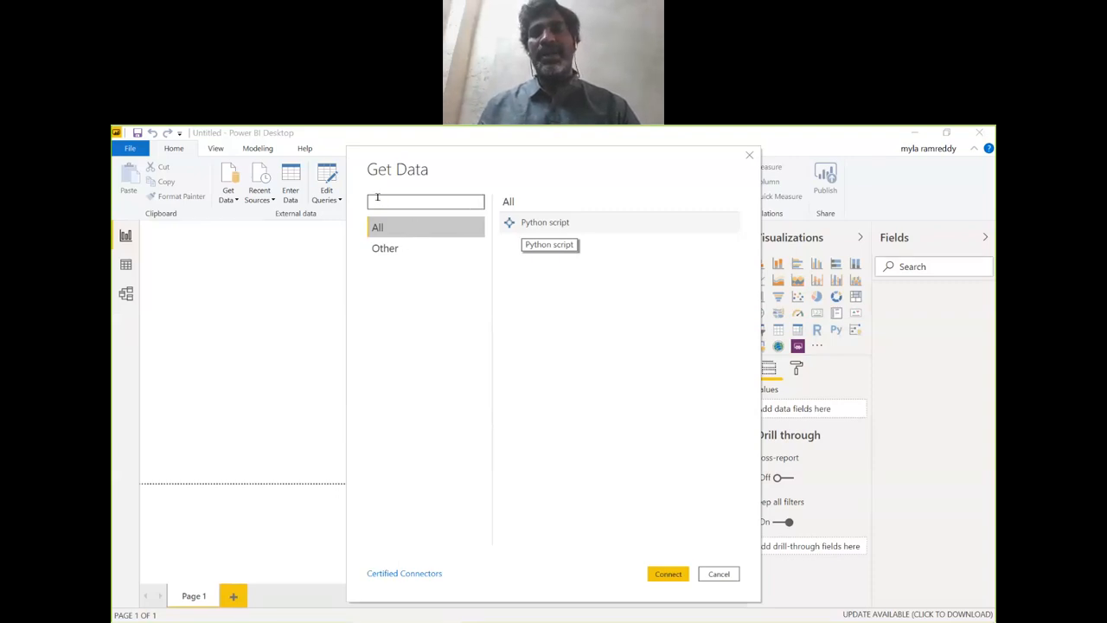
- Choose the SQL Server database connector from the Database category and start its connection
click(388, 250)
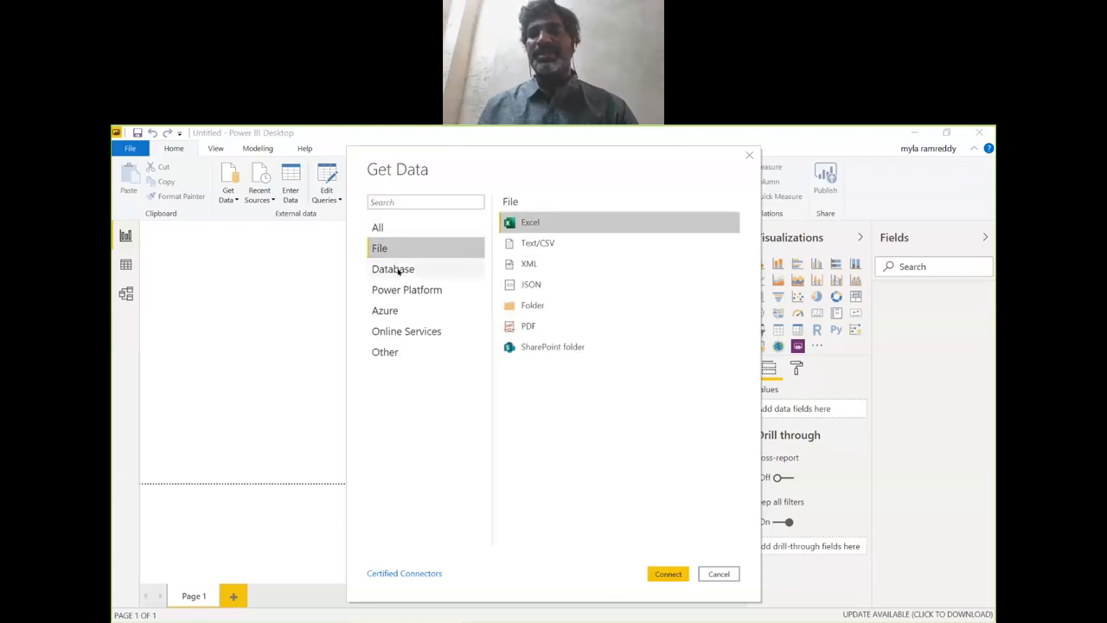
click(399, 271)
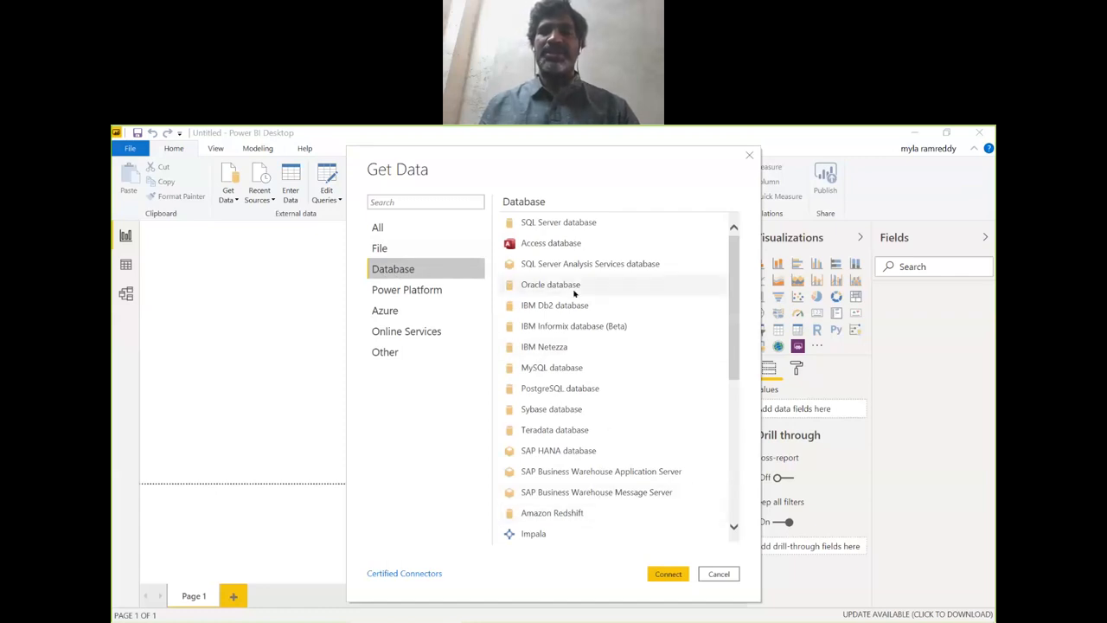
click(569, 225)
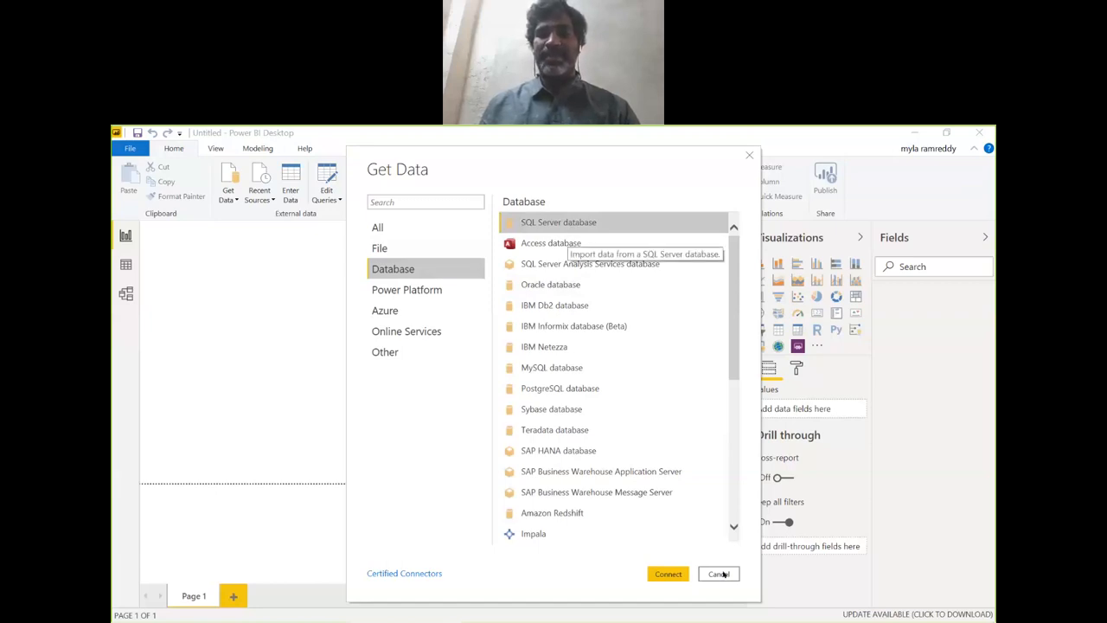
click(677, 577)
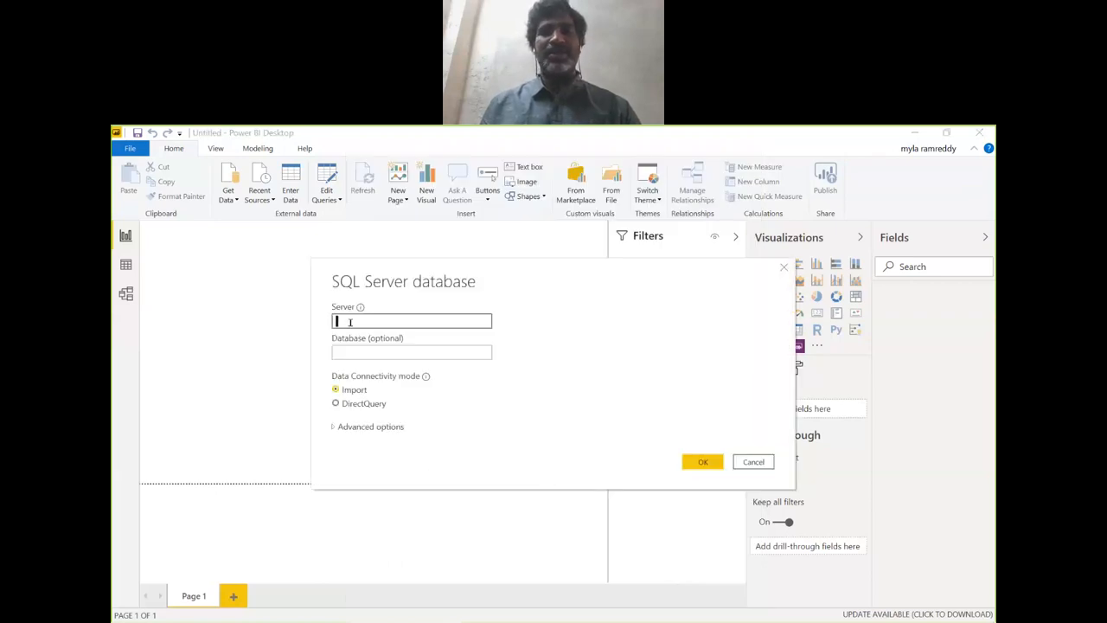
- Connect to the localhost server and the rritecDB database with the Import connectivity mode
text(l)
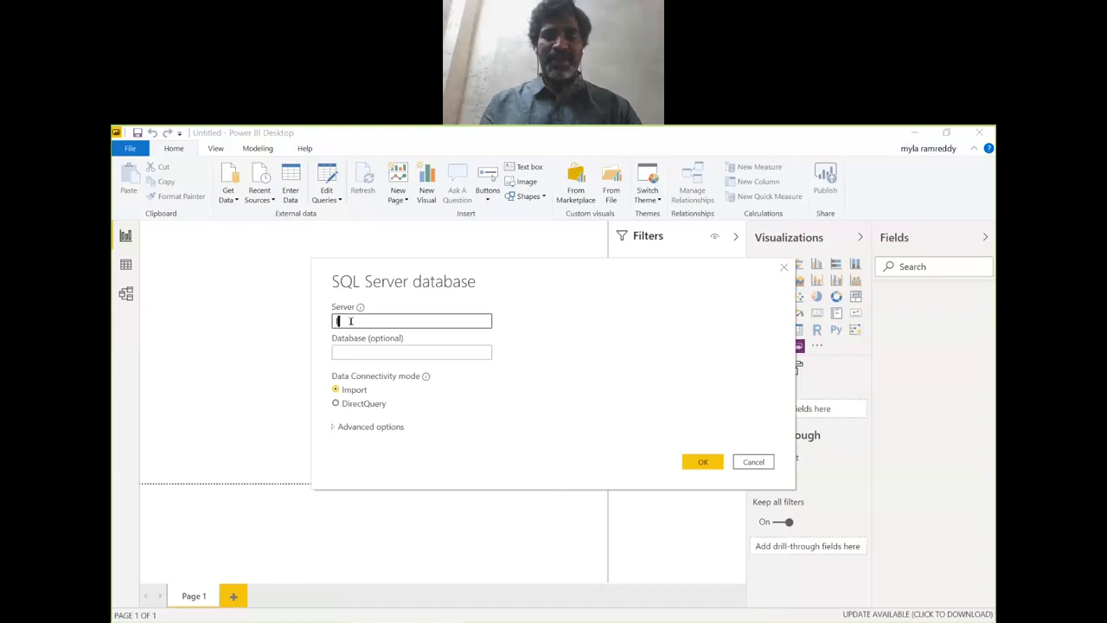
text(ocalhost)
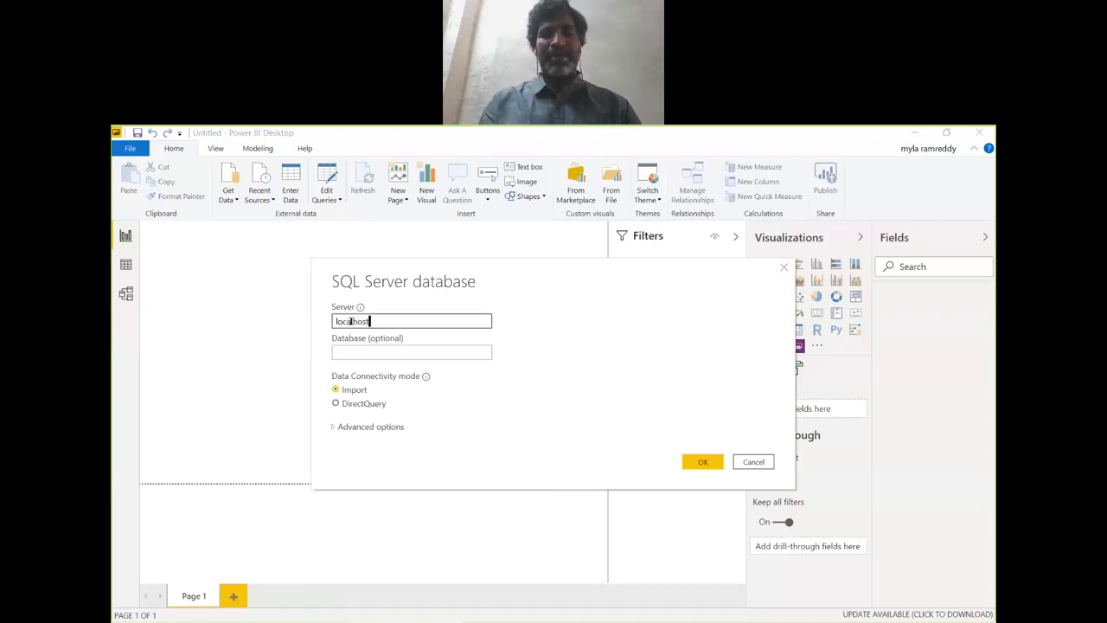
click(363, 351)
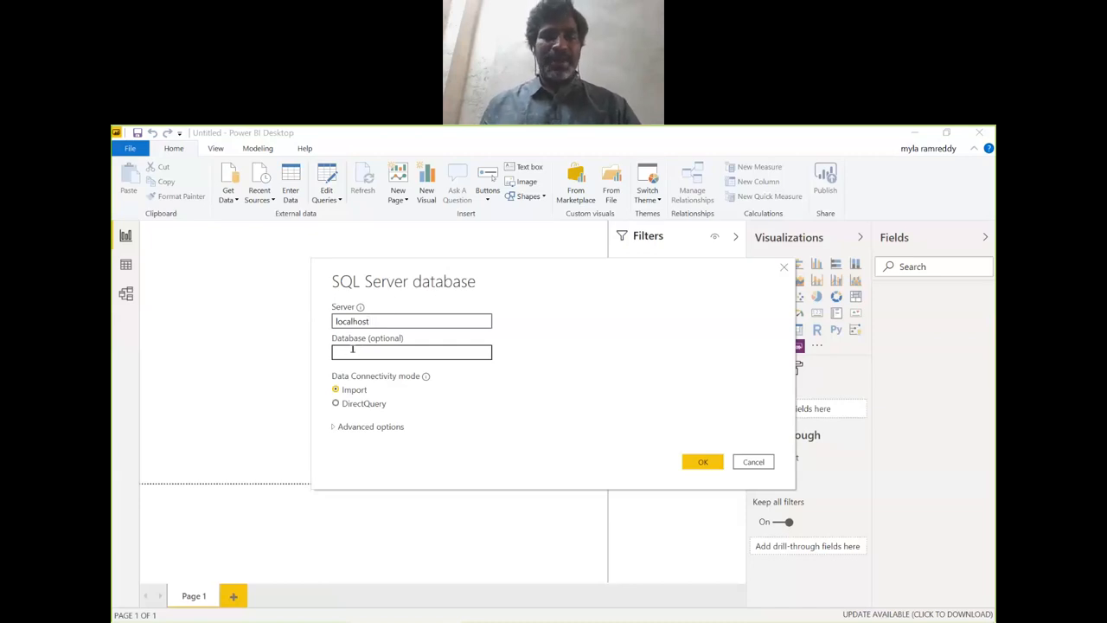
key(alt+Tab)
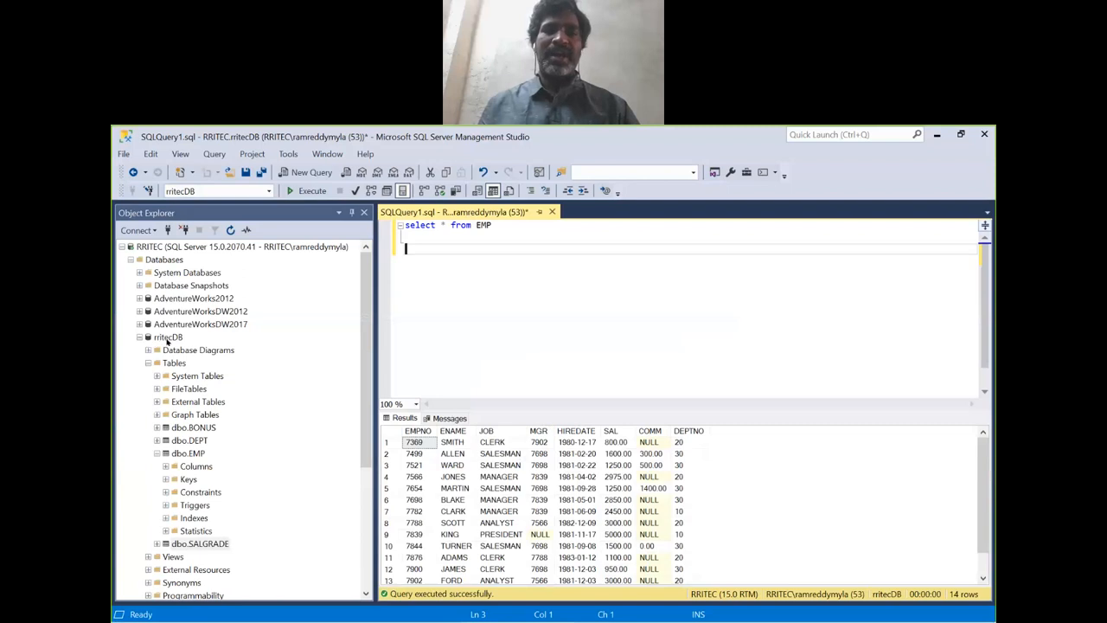
key(alt+Tab)
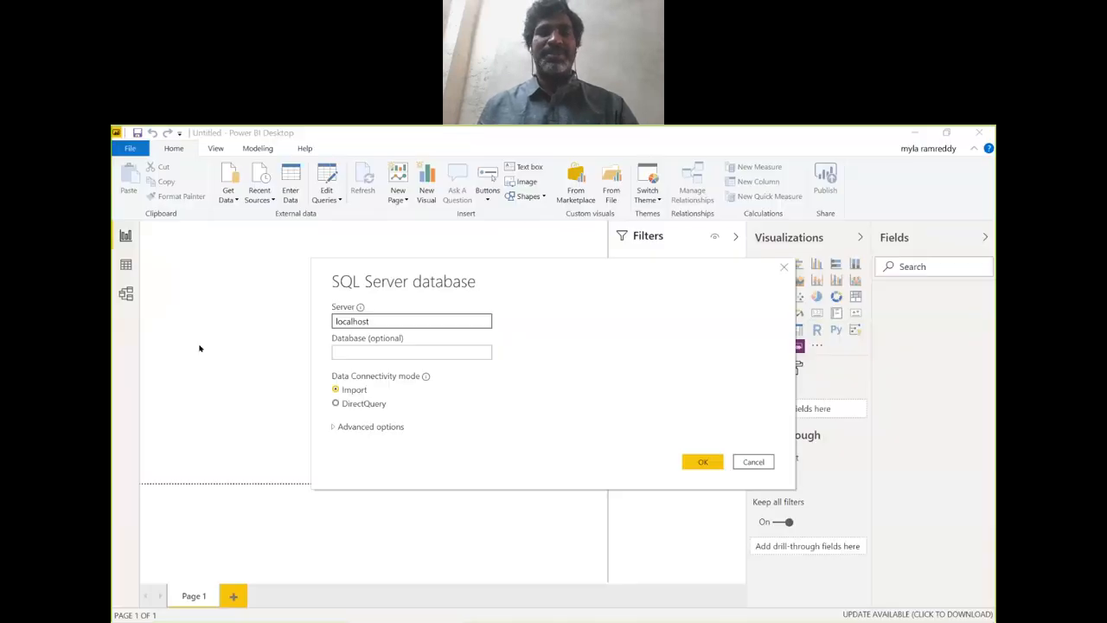
click(357, 353)
text(r)
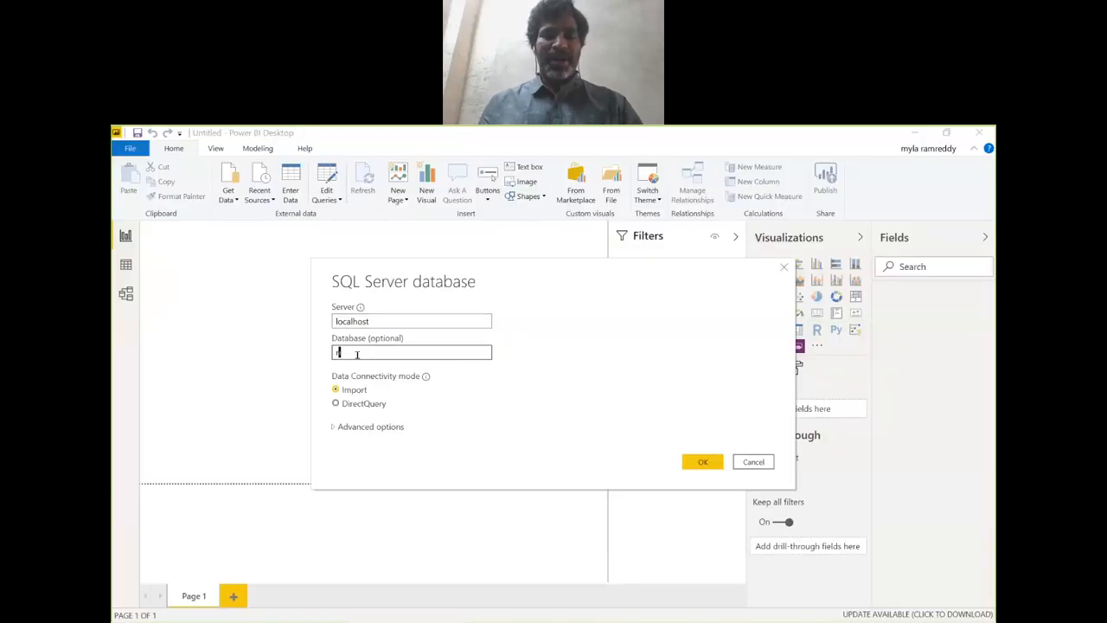
text(ritecDB)
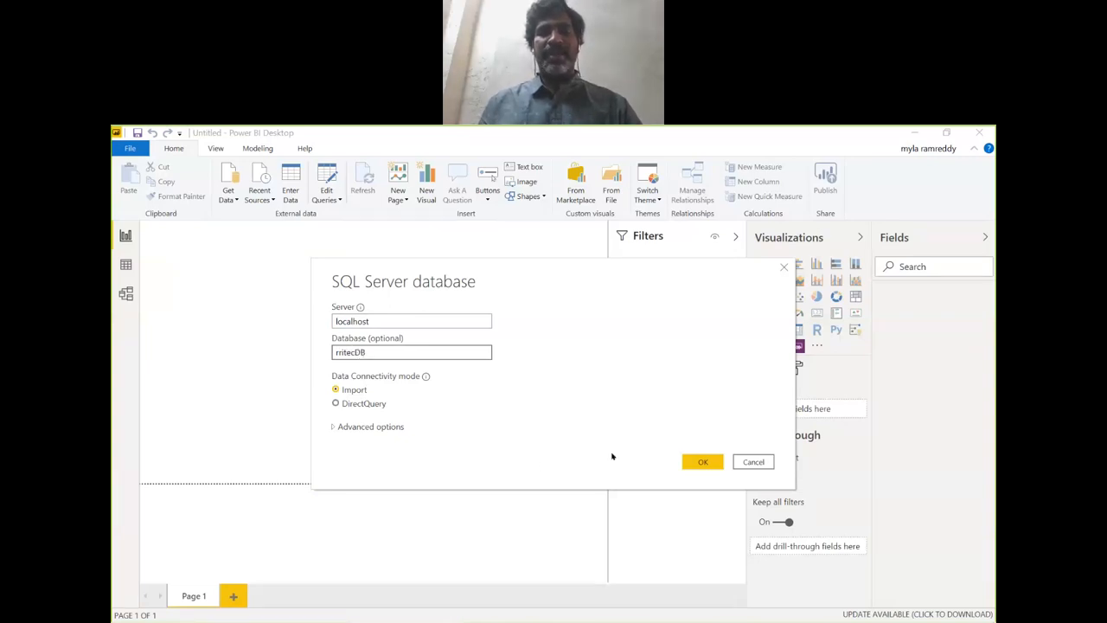
click(702, 464)
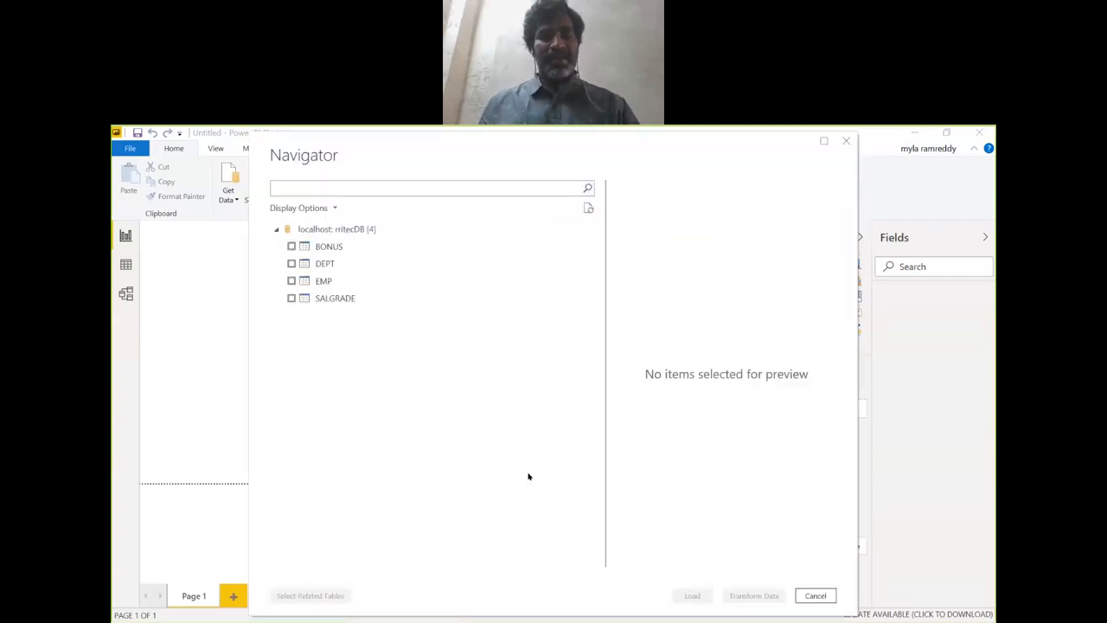
- Switch to SQL Server Management Studio, collapse dbo.EMP to check the rritecDB table list, and return to Power BI Desktop
key(alt+Tab)
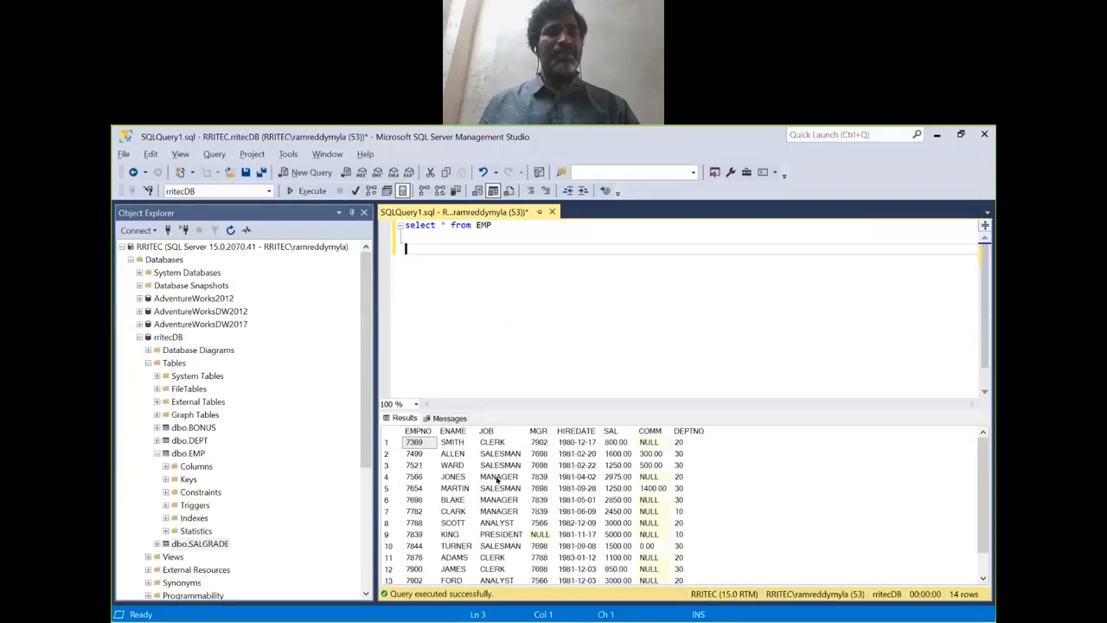
click(158, 454)
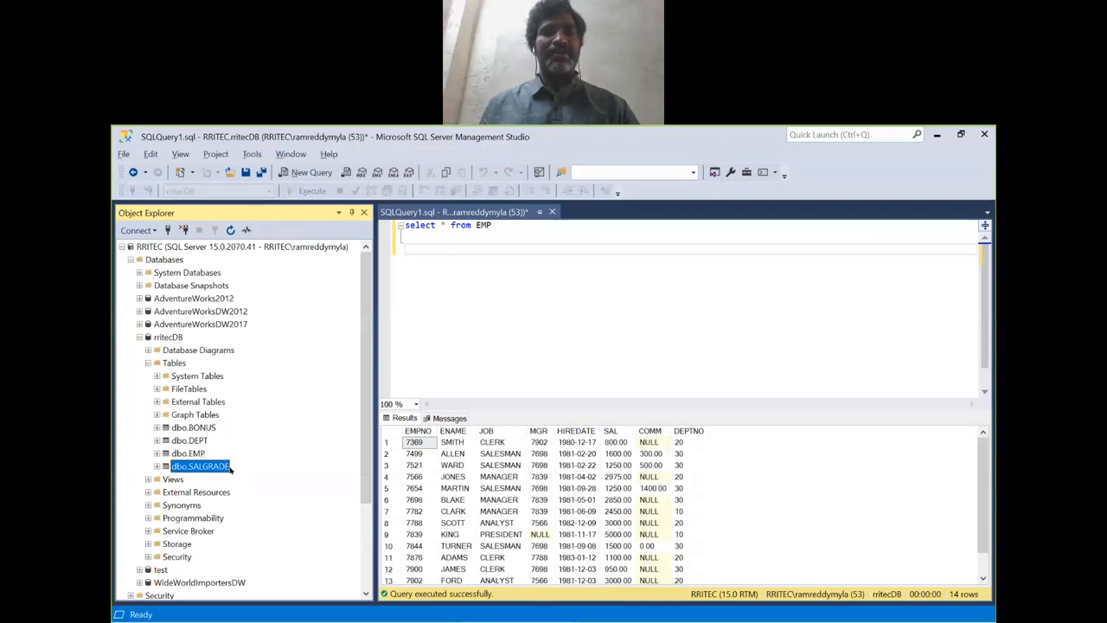
key(alt+Tab)
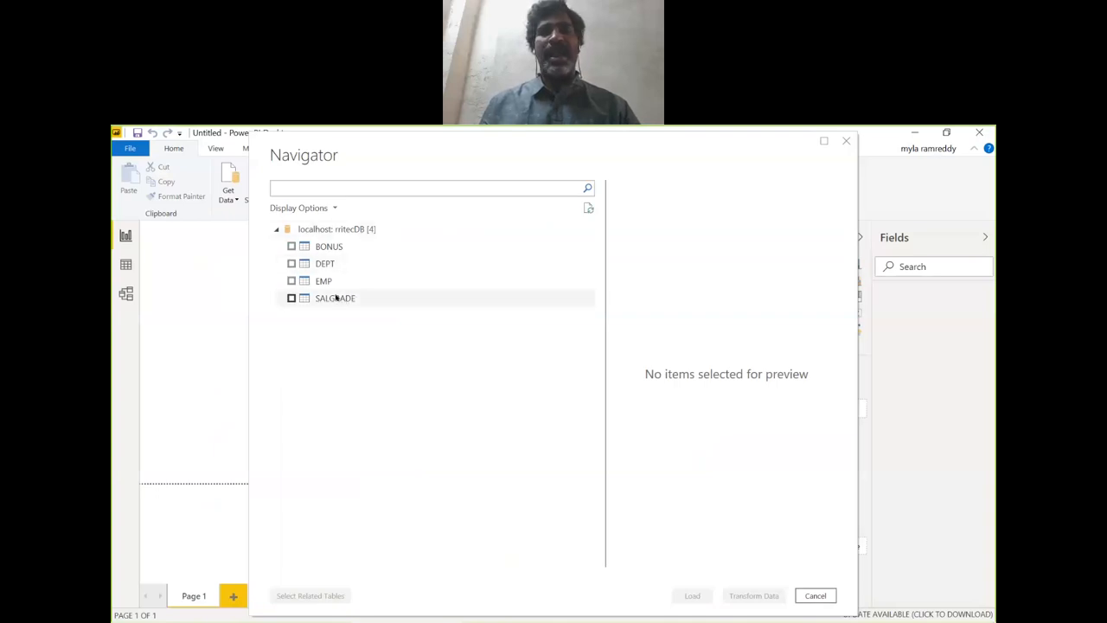
- Select the EMP and DEPT tables of rritecDB and open them for transformation in Power Query Editor
click(291, 282)
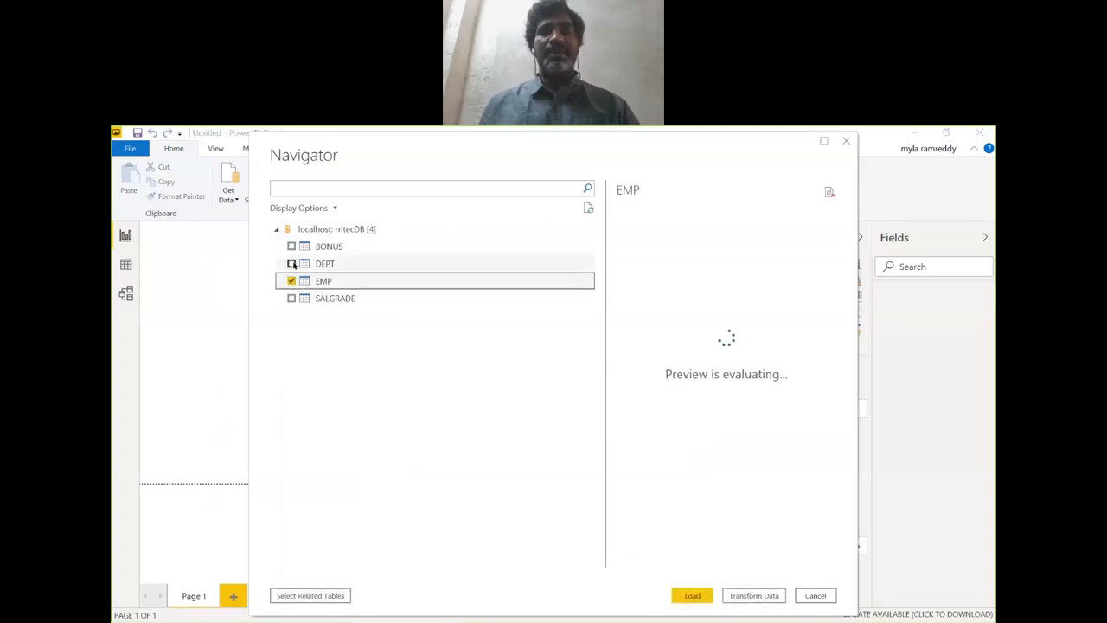
click(291, 264)
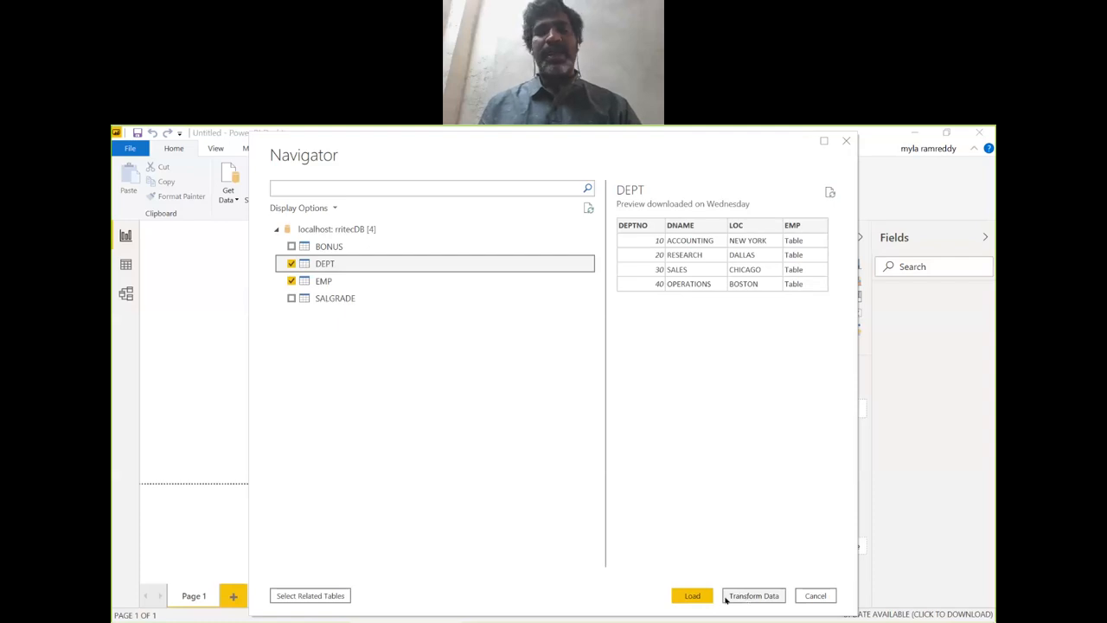
click(753, 596)
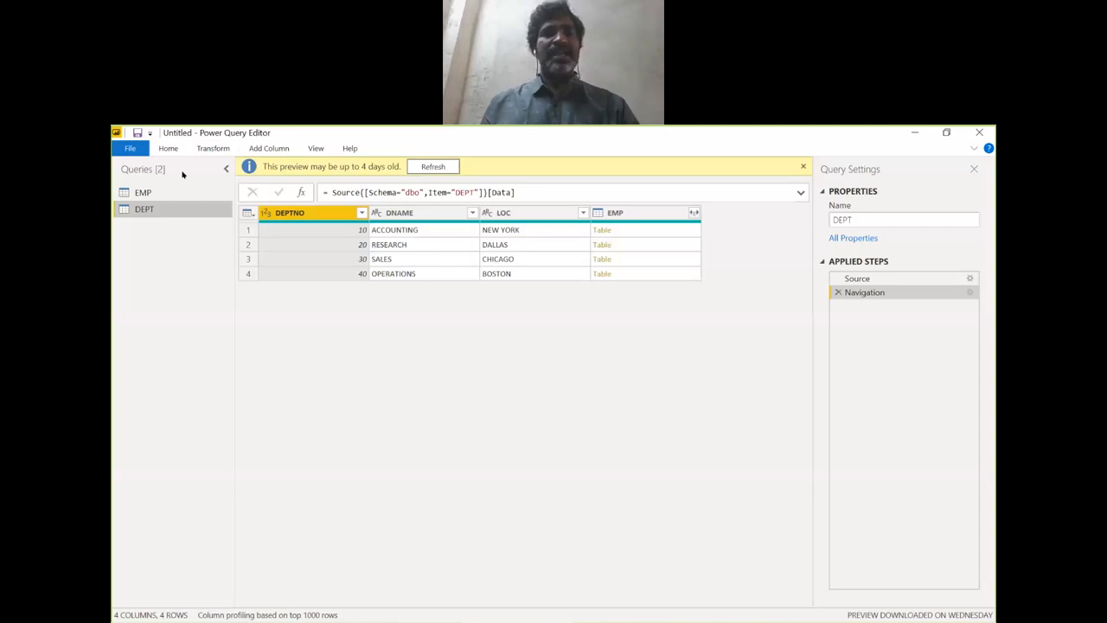
- Examine the EMP query's Source and Navigation steps and the values in its COMM column
click(150, 193)
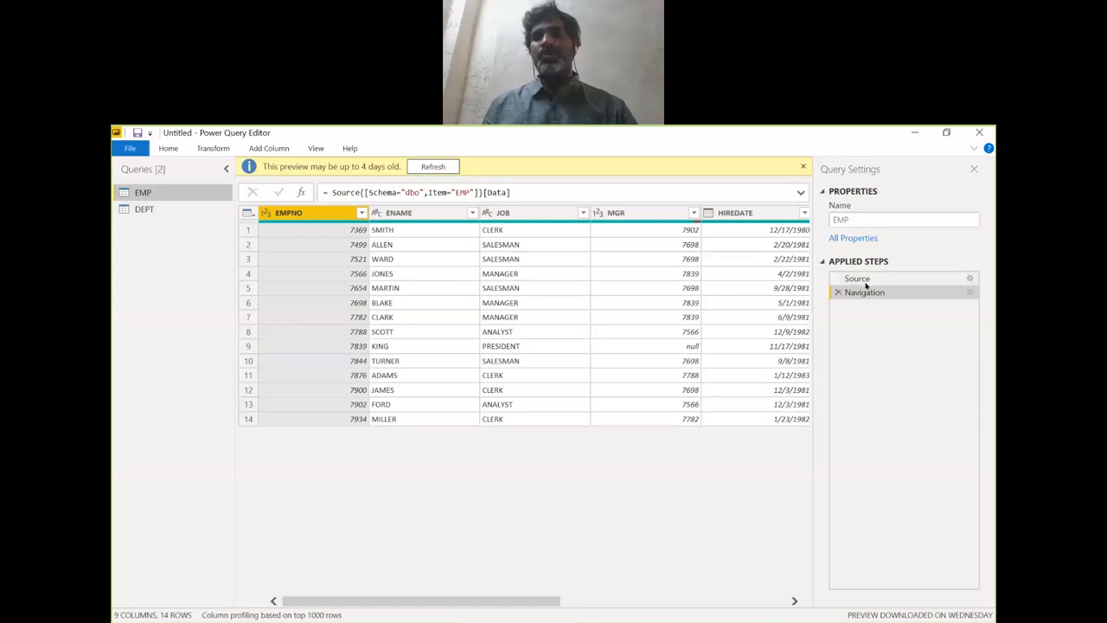
click(864, 279)
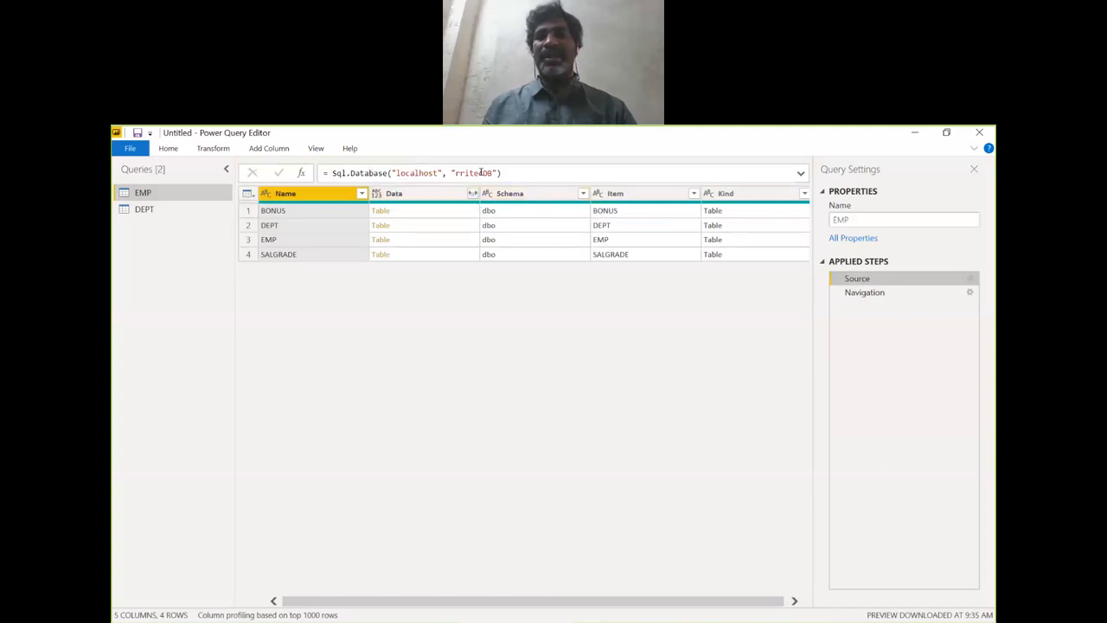
click(860, 292)
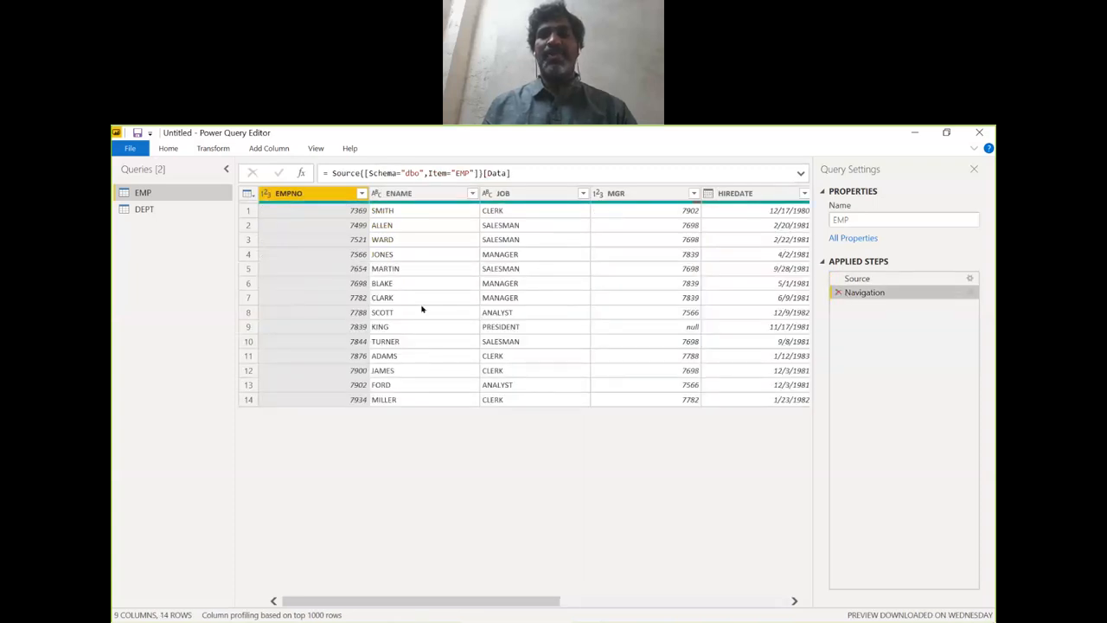
scroll(632, 297, right, 5)
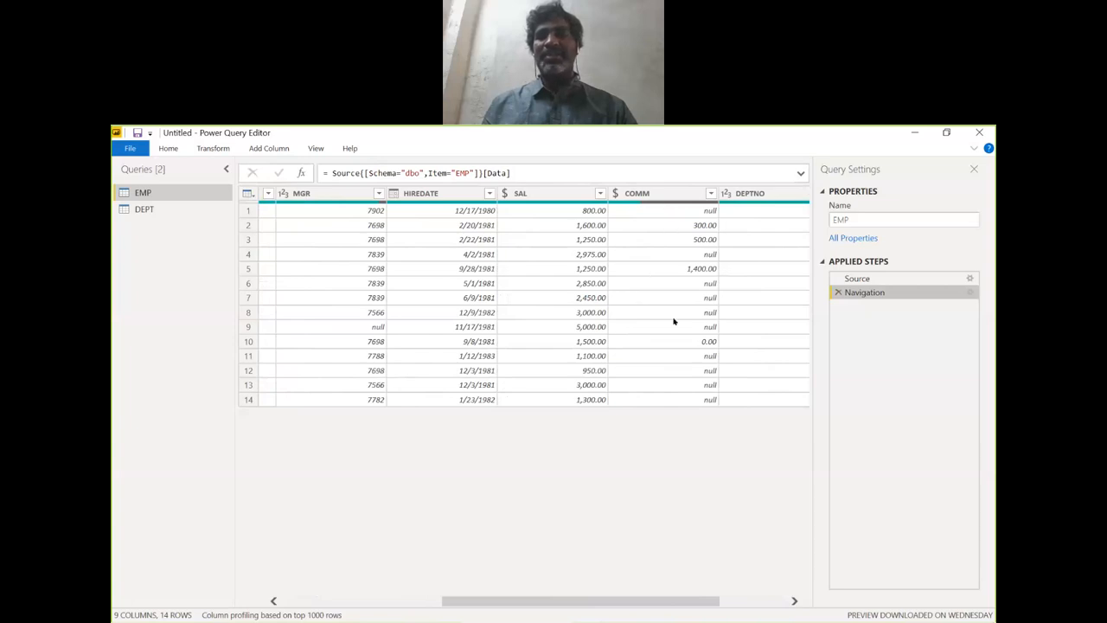
click(692, 216)
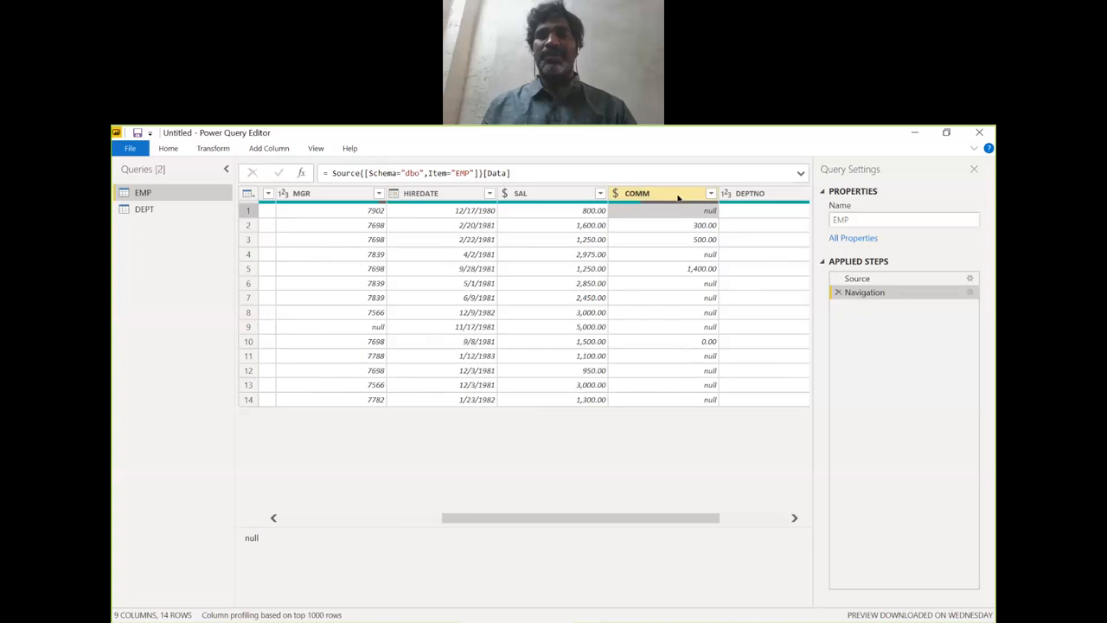
double_click(678, 196)
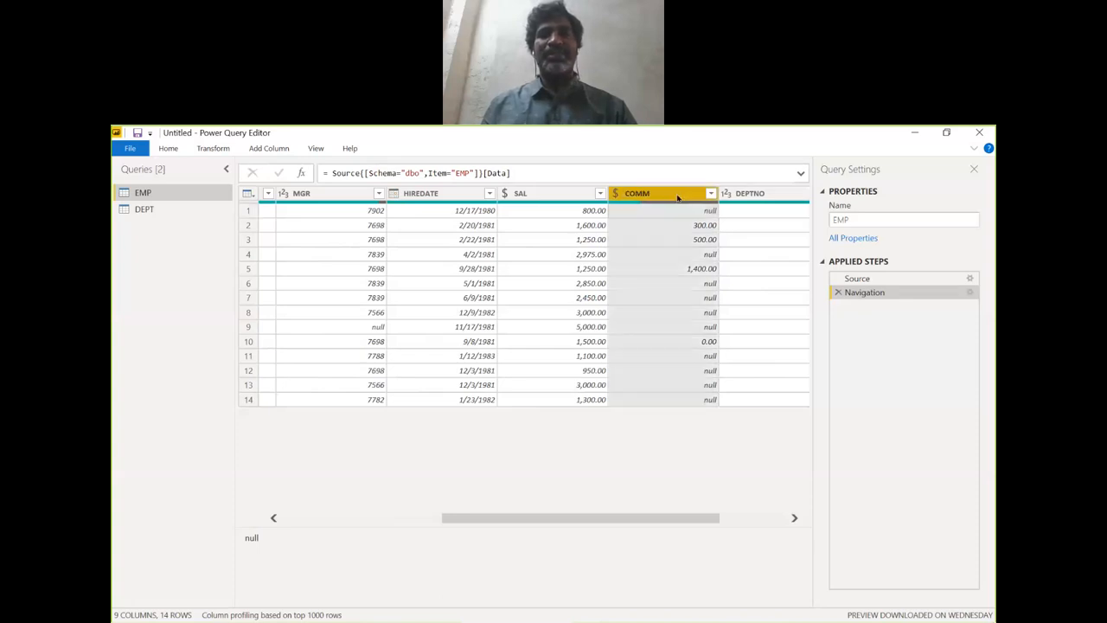
click(653, 253)
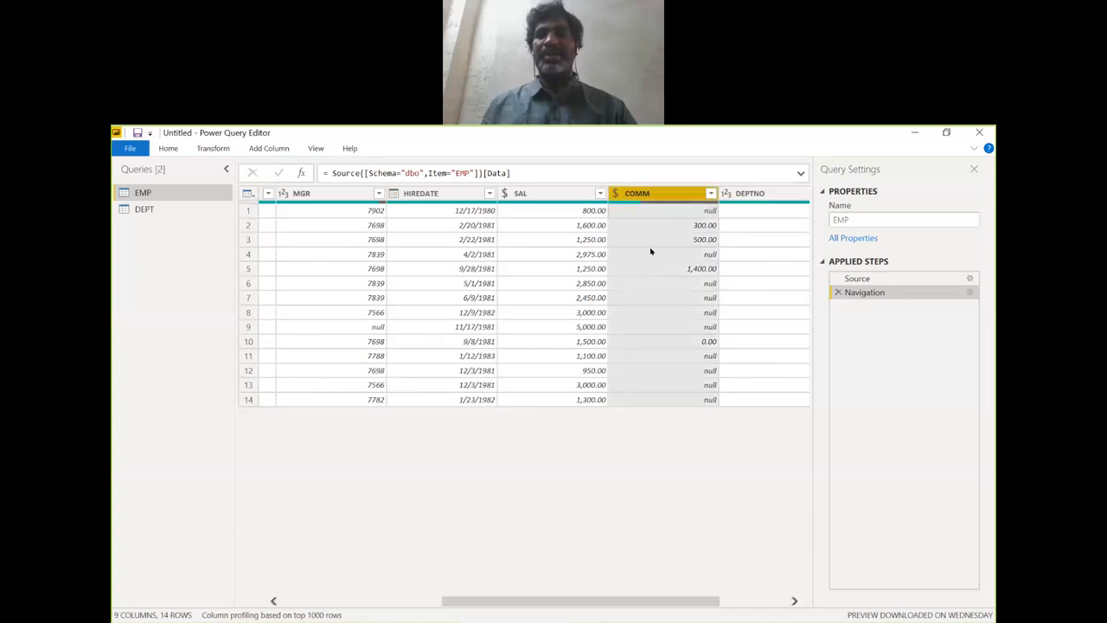
click(214, 149)
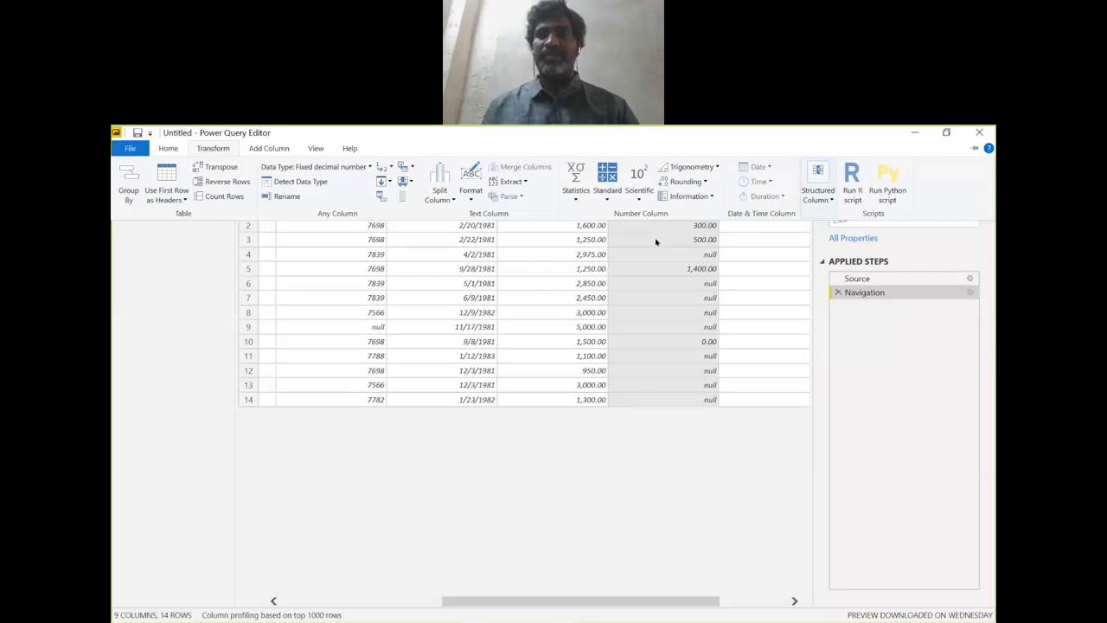
click(645, 230)
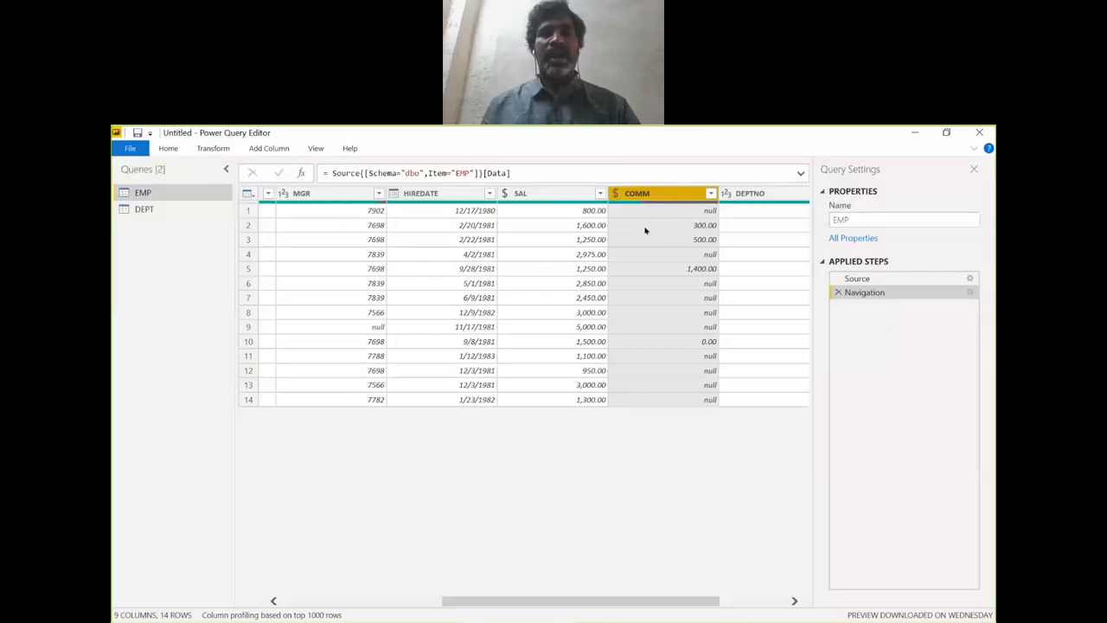
- Replace the null values in the EMP query's COMM column with 0
right_click(658, 197)
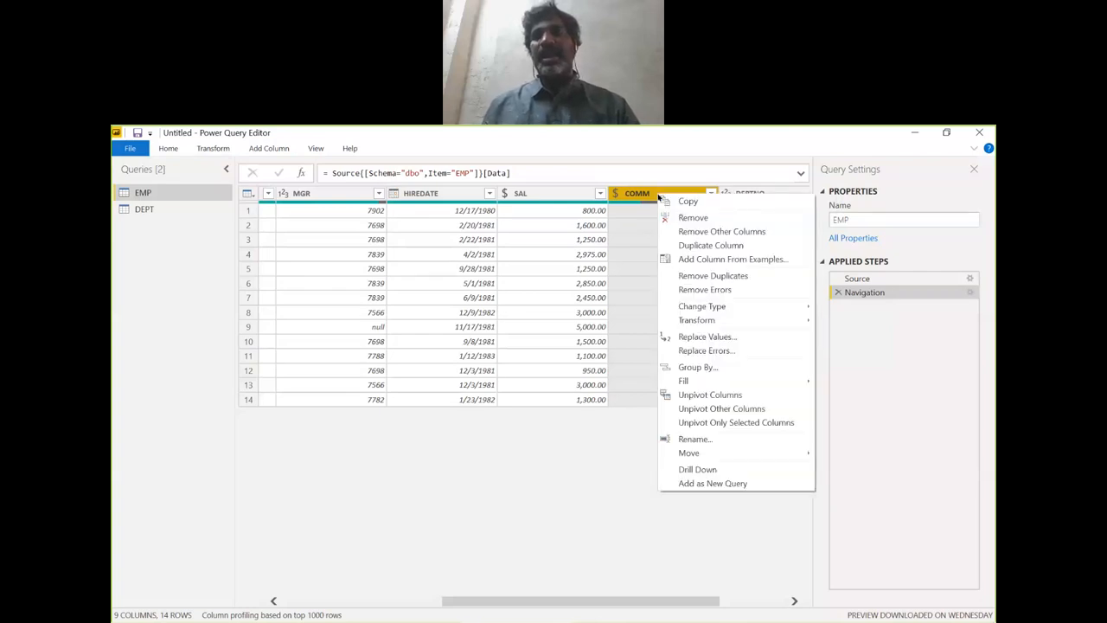
click(690, 337)
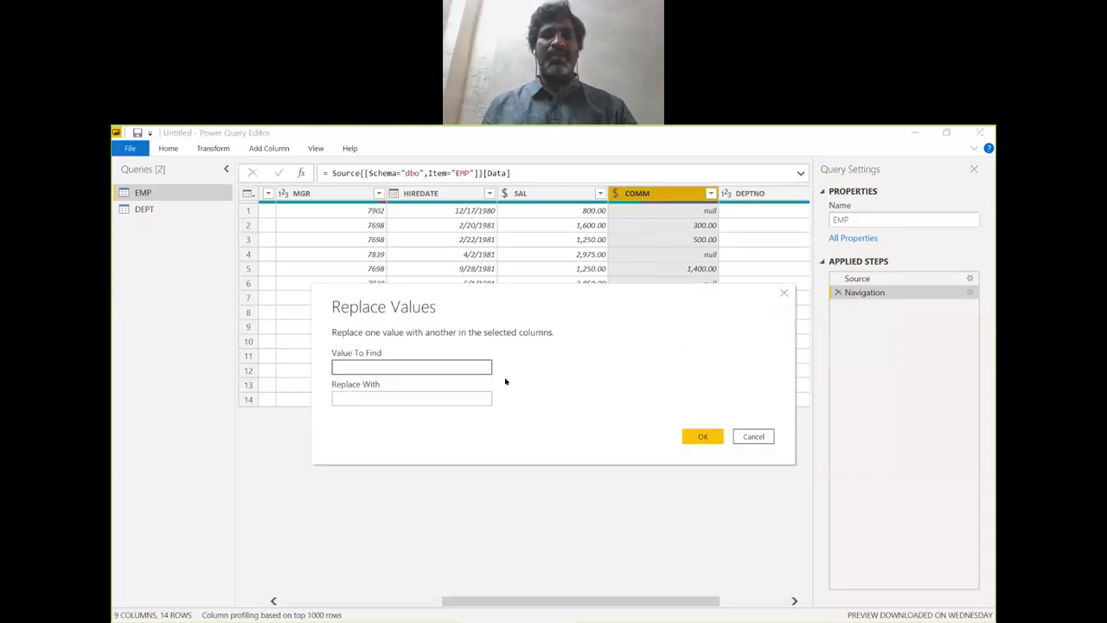
text(null)
key(Tab)
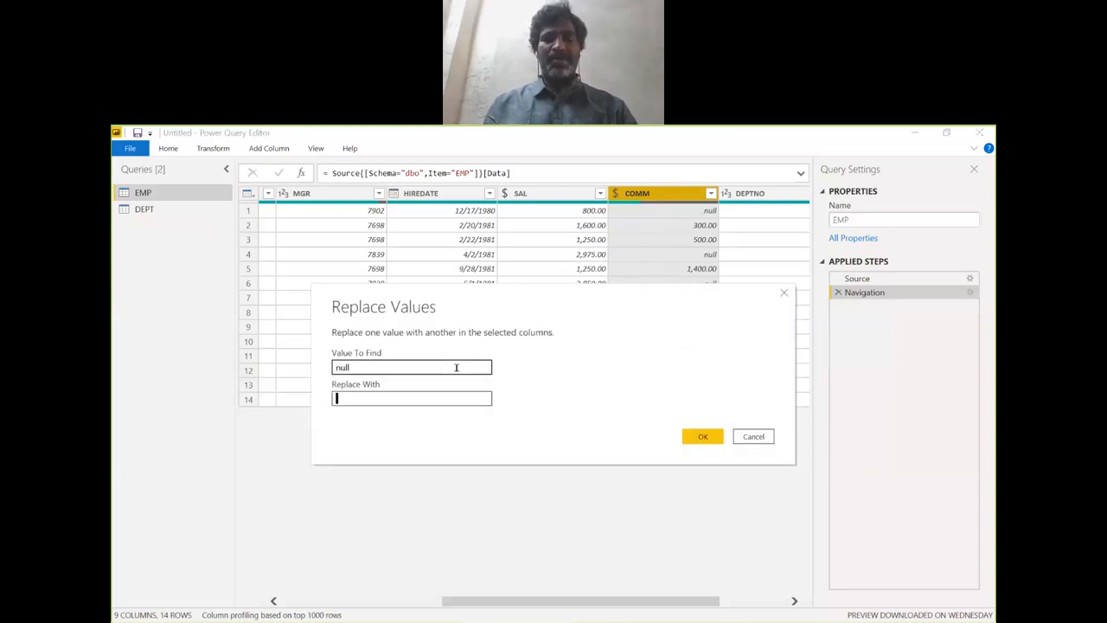
text(0)
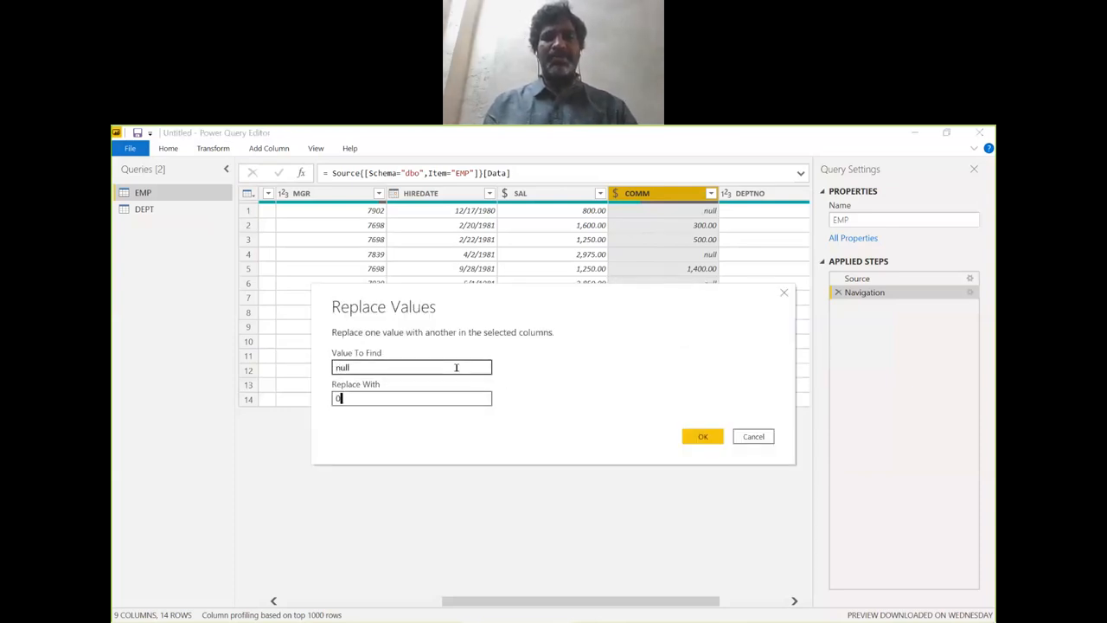
click(703, 437)
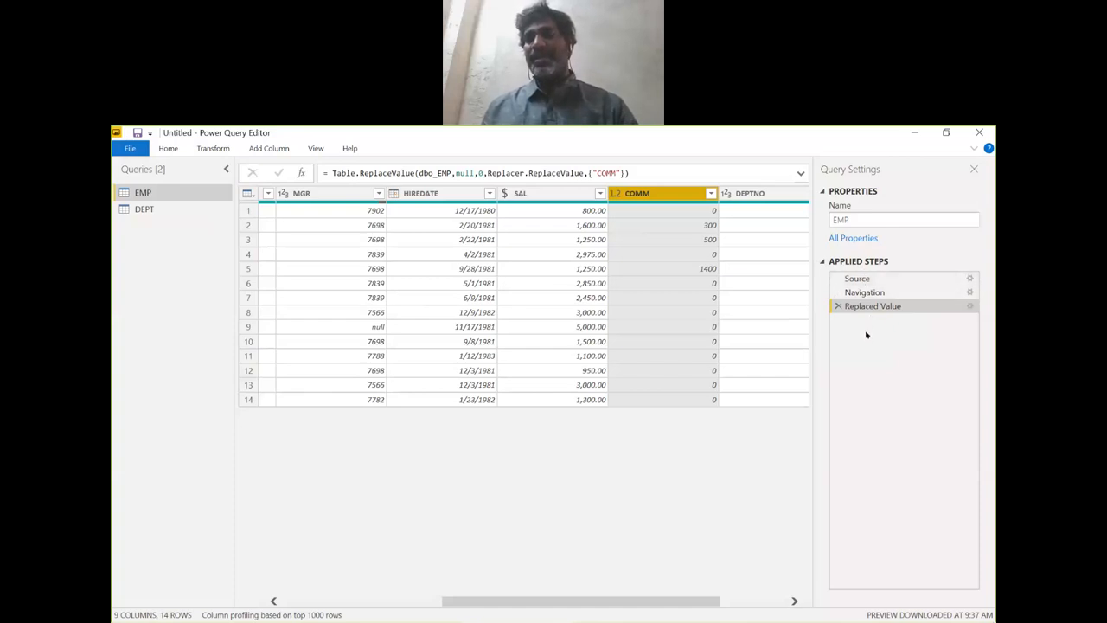
- Inspect the SAL and COMM values in the first two rows of the EMP query
click(582, 210)
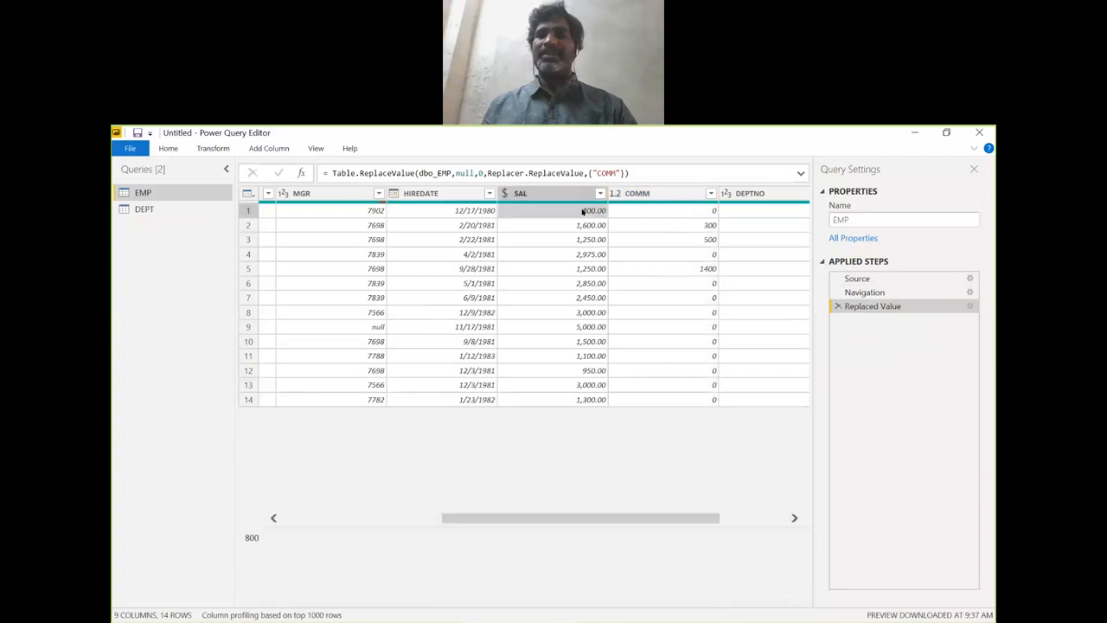
click(668, 210)
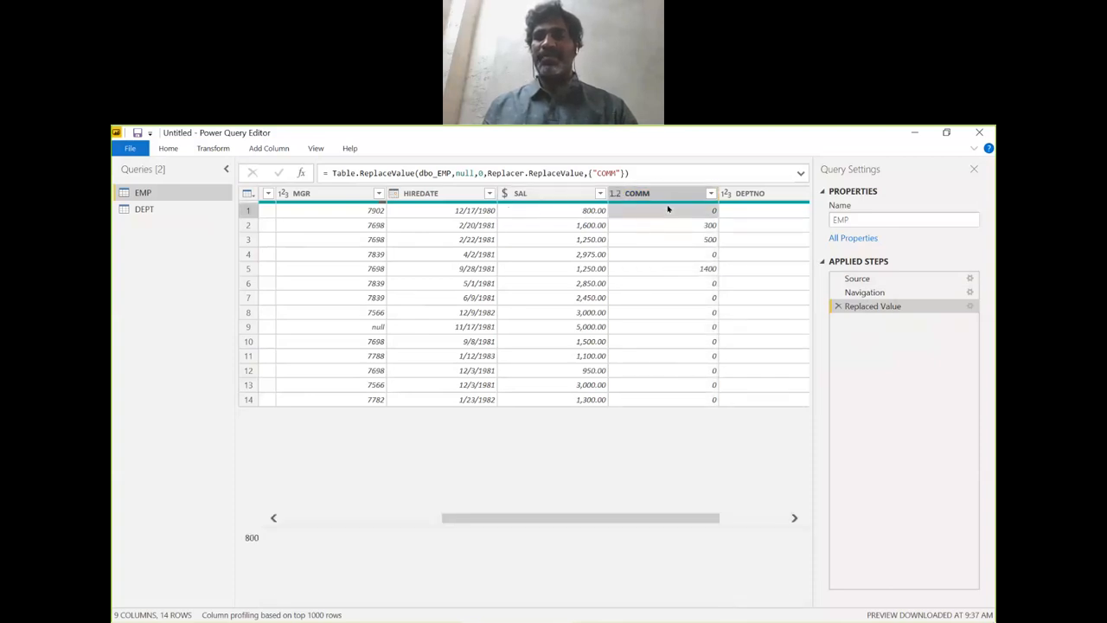
click(576, 225)
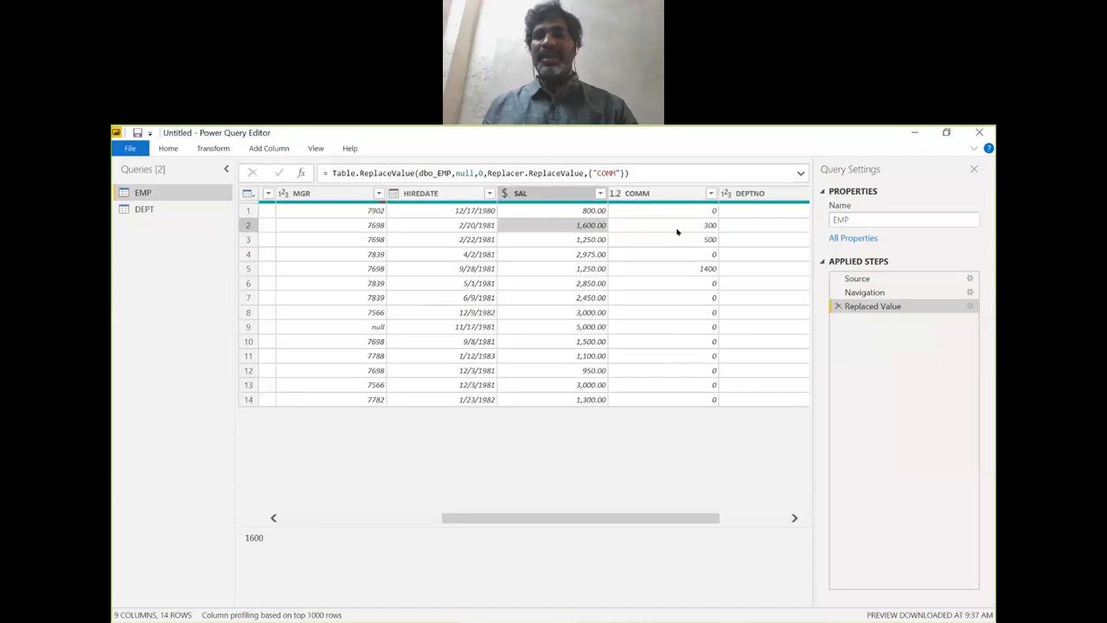
click(688, 227)
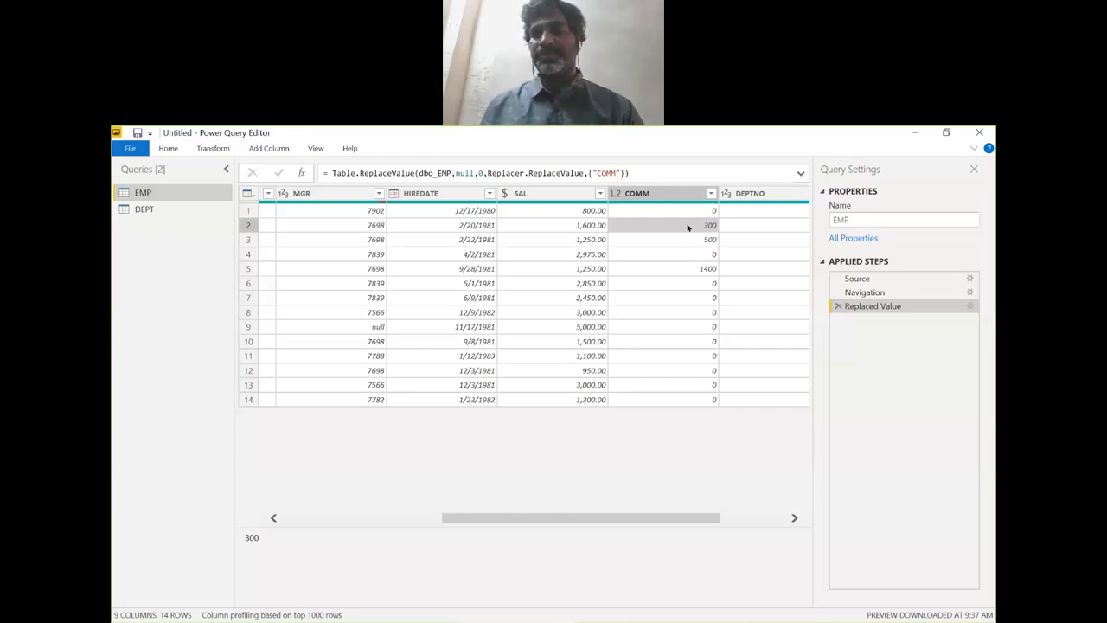
- Start a new custom column in the EMP query and name it Total_sal
click(272, 149)
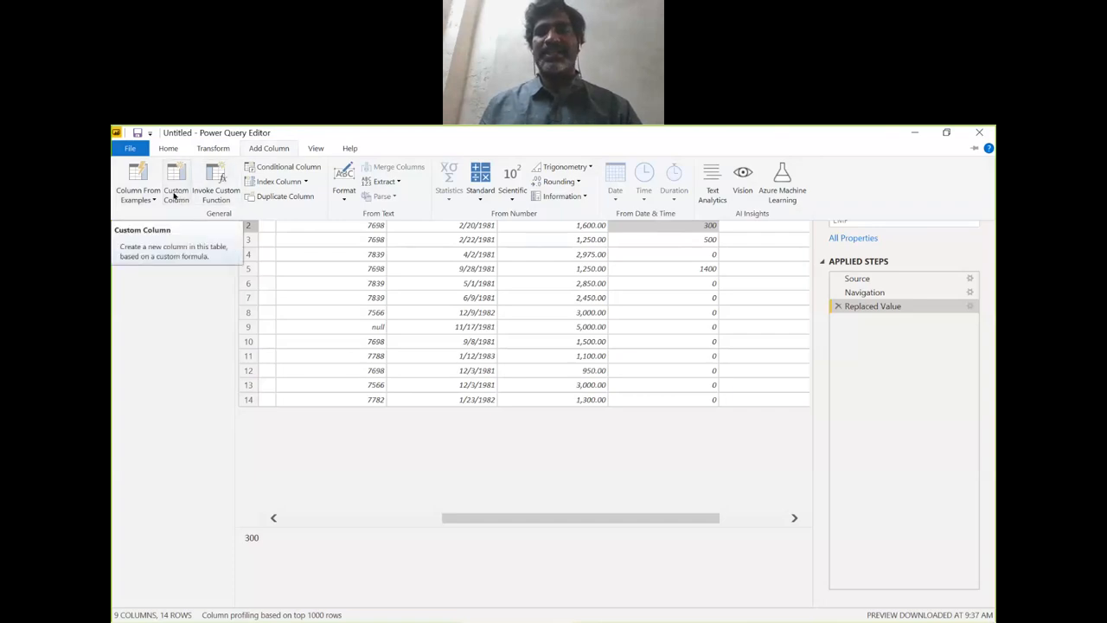
click(175, 190)
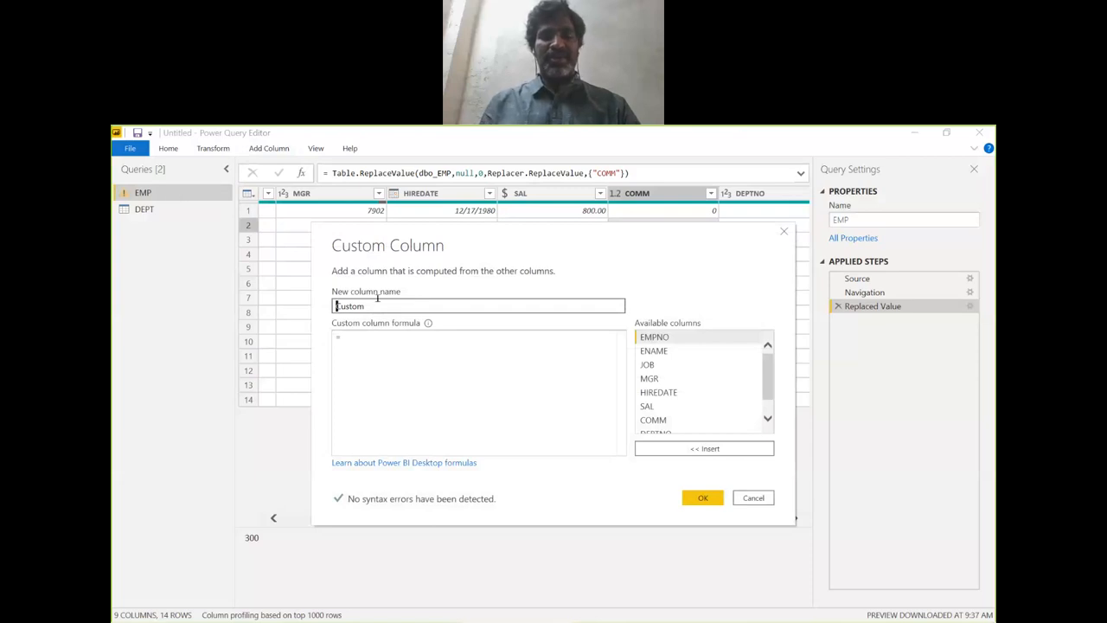
text(Total )
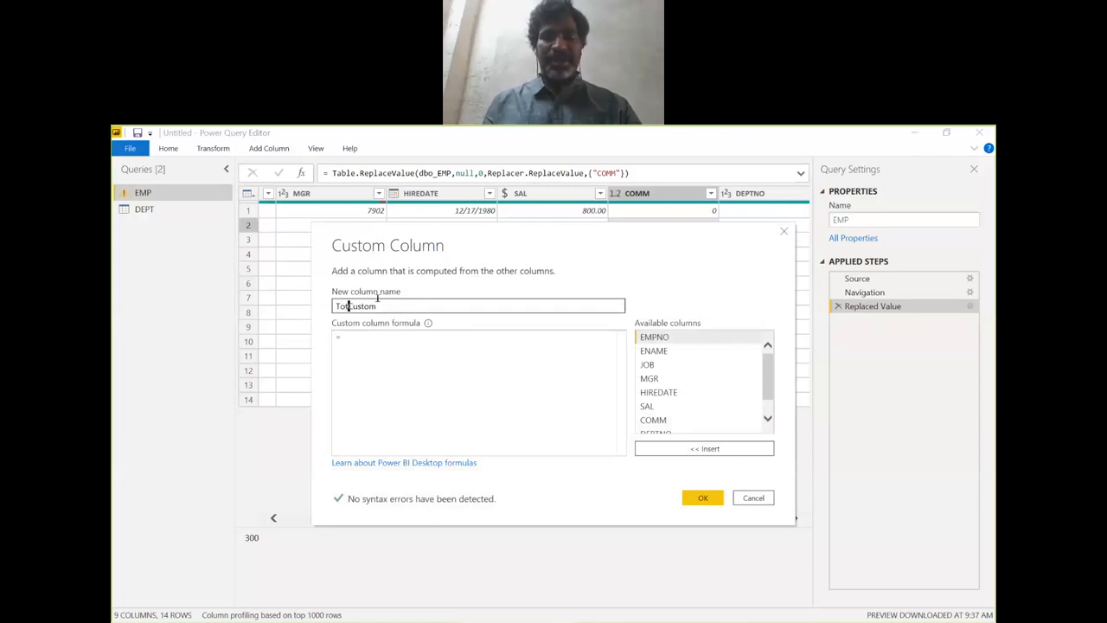
text(sal)
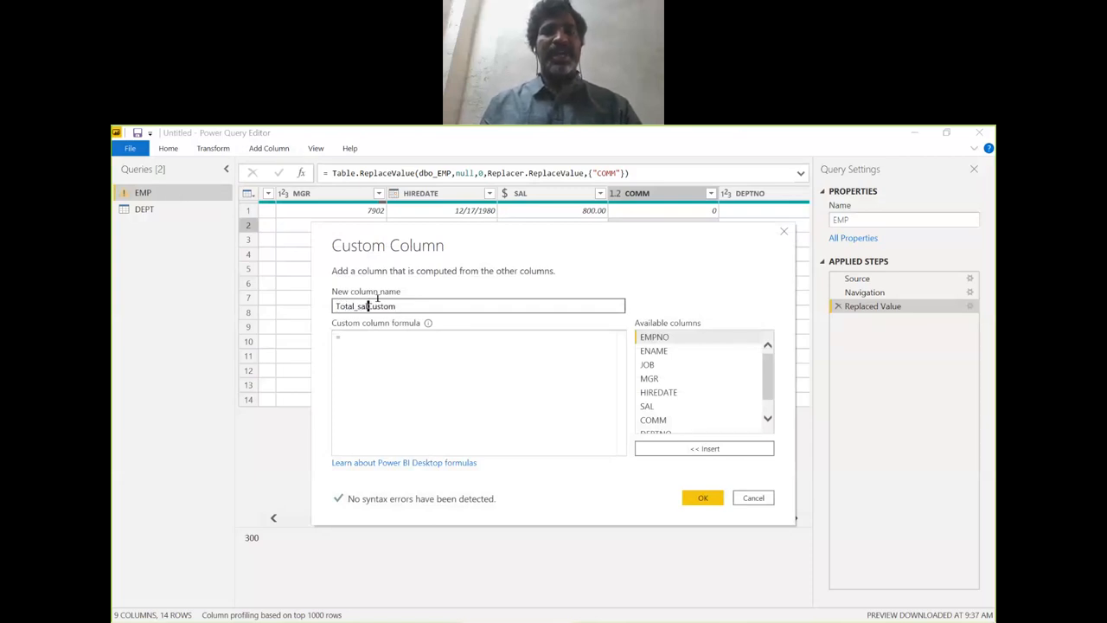
key(Delete)
key(Delete)
key(Delete)
key(Delete)
key(Delete)
key(Delete)
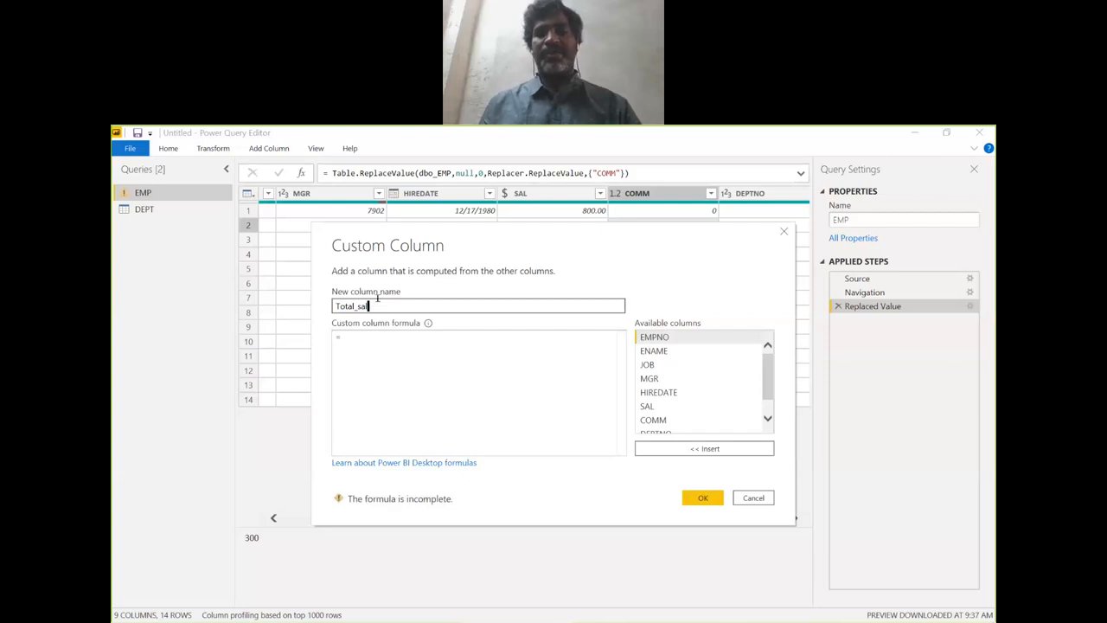
- Define the Total_sal custom column with the formula [SAL]+[COMM] and add it to the EMP query
click(376, 339)
text([)
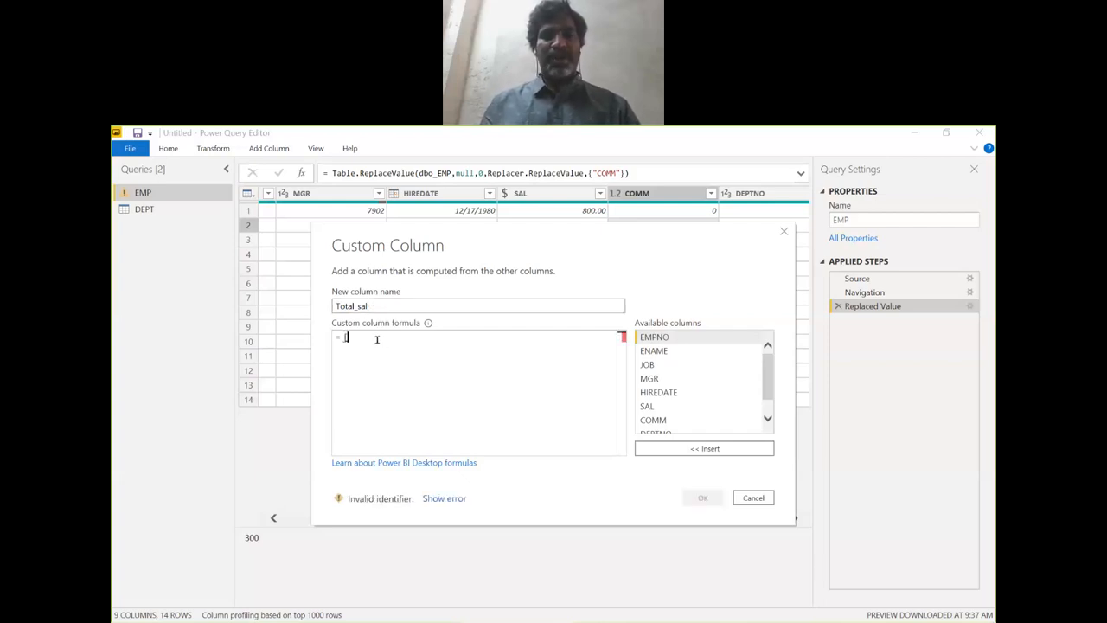
text(S)
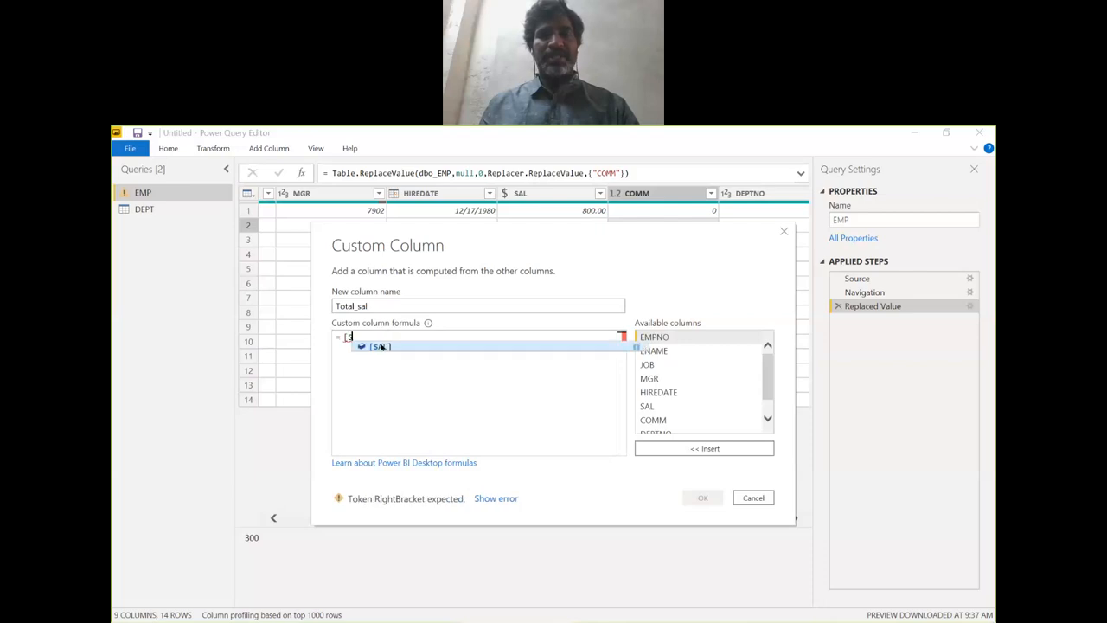
click(378, 347)
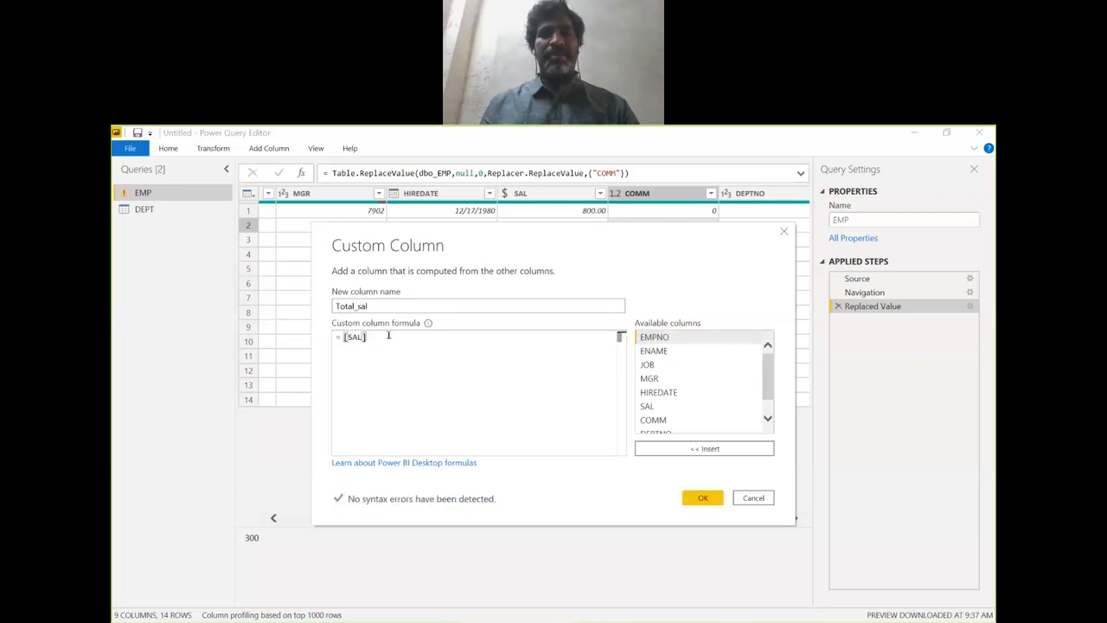
text(+)
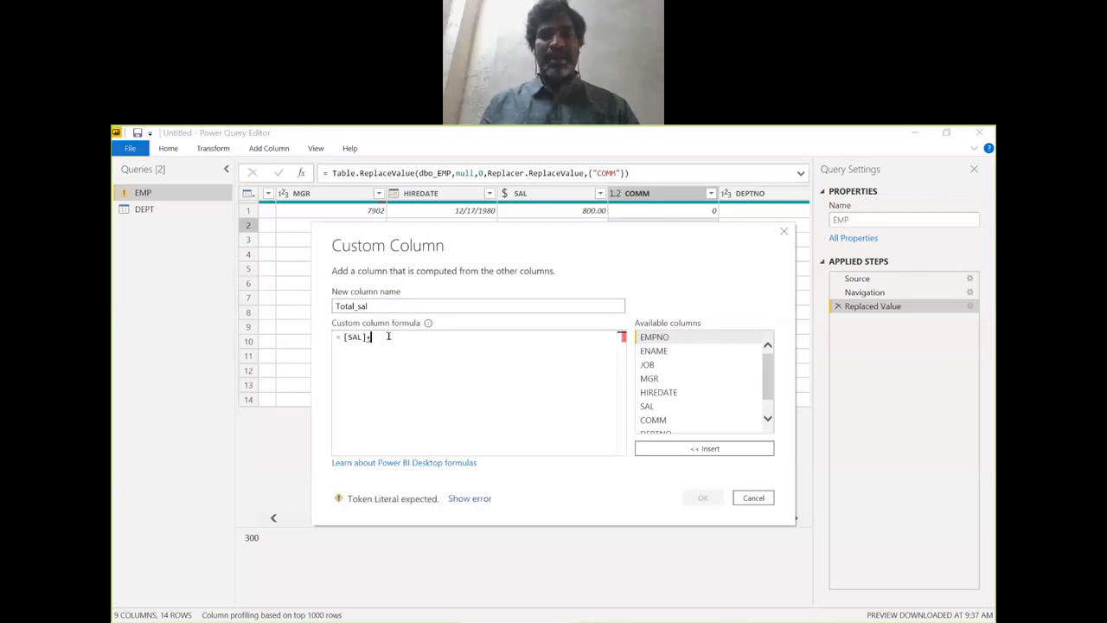
text([C)
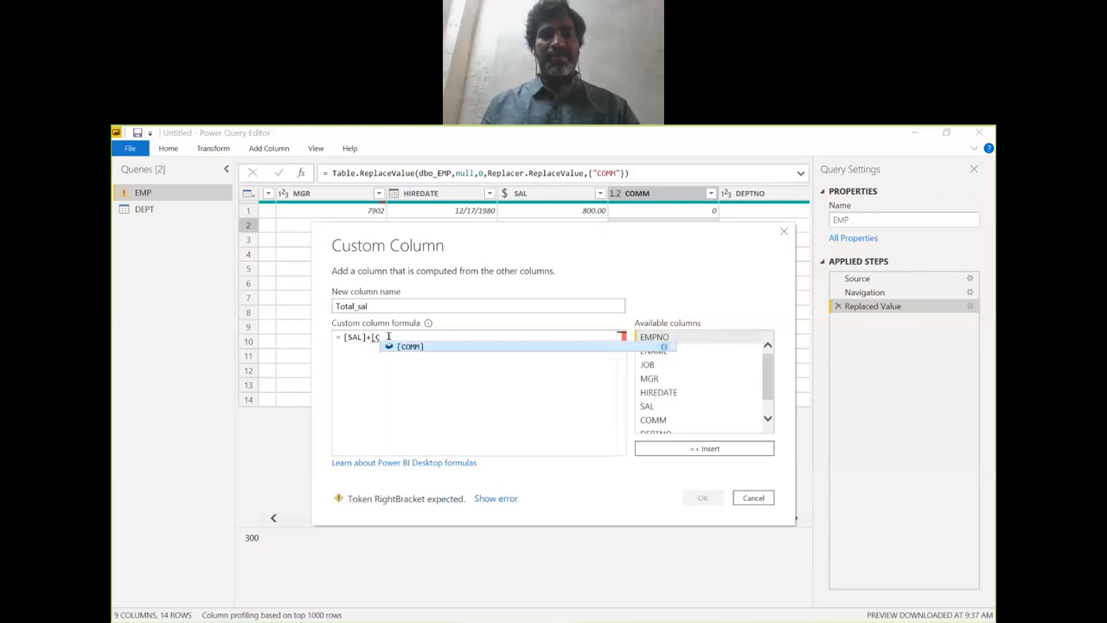
click(391, 347)
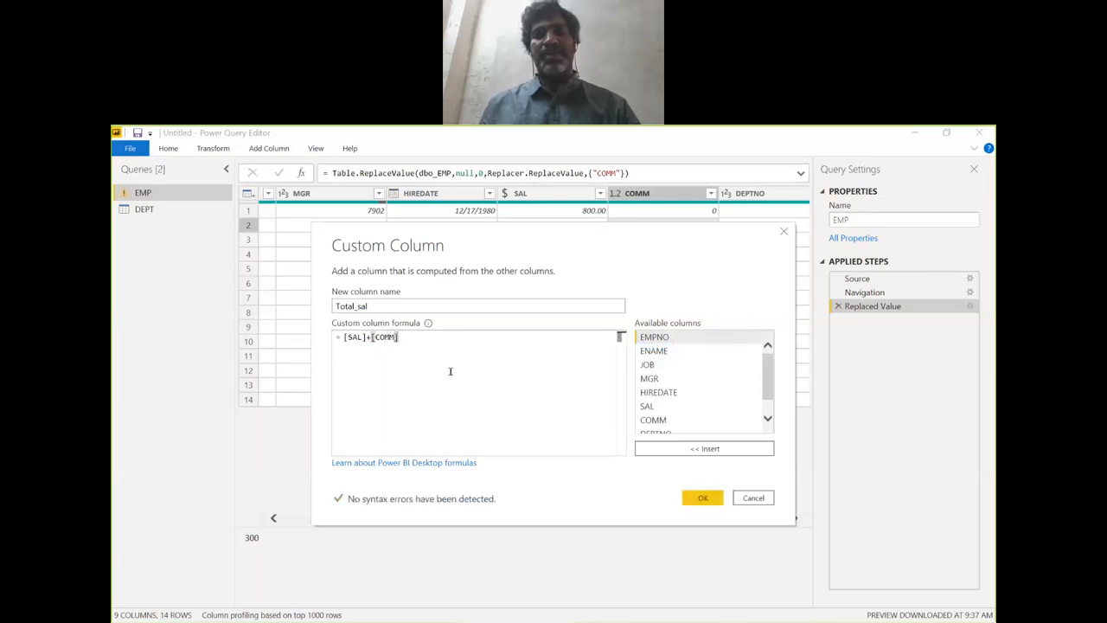
click(701, 499)
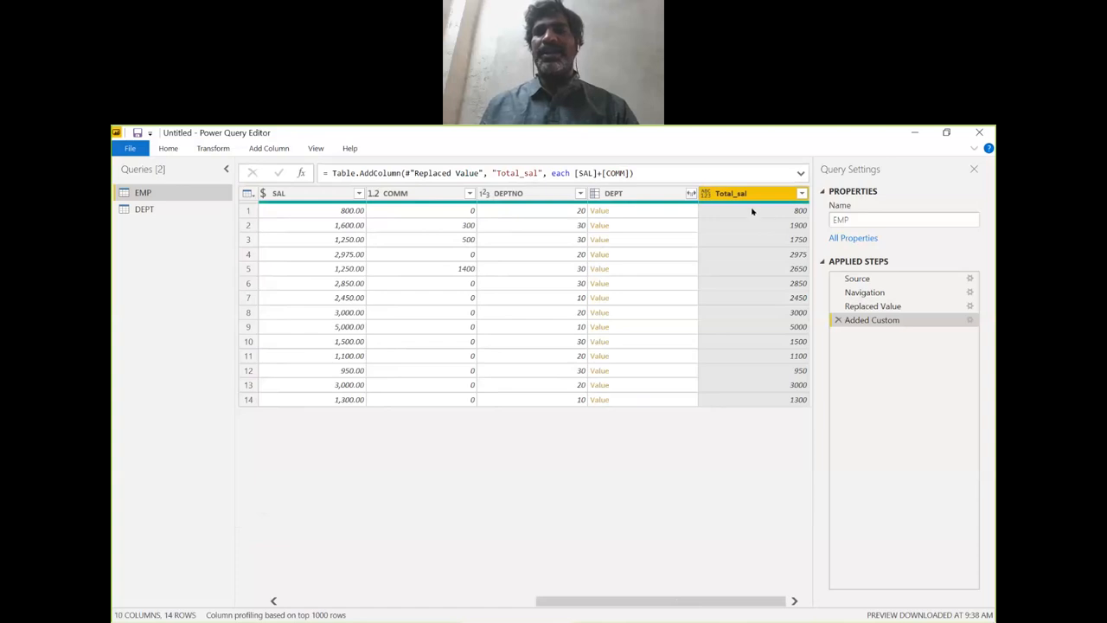
- Rename the EMP query's Added Custom applied step as Total_sal_calculation
right_click(881, 321)
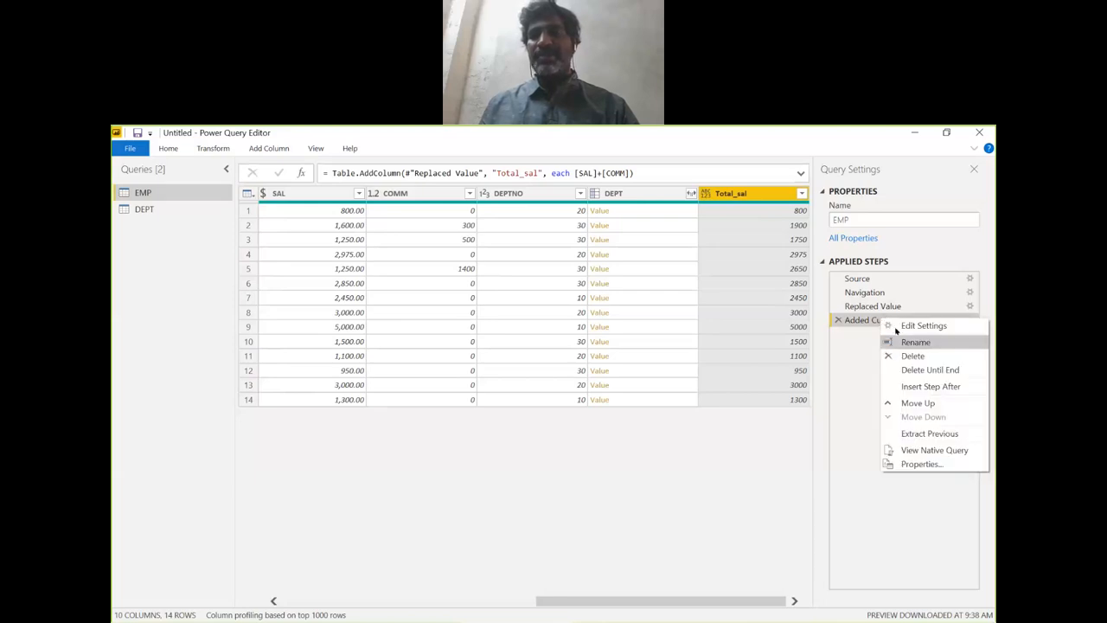
click(920, 342)
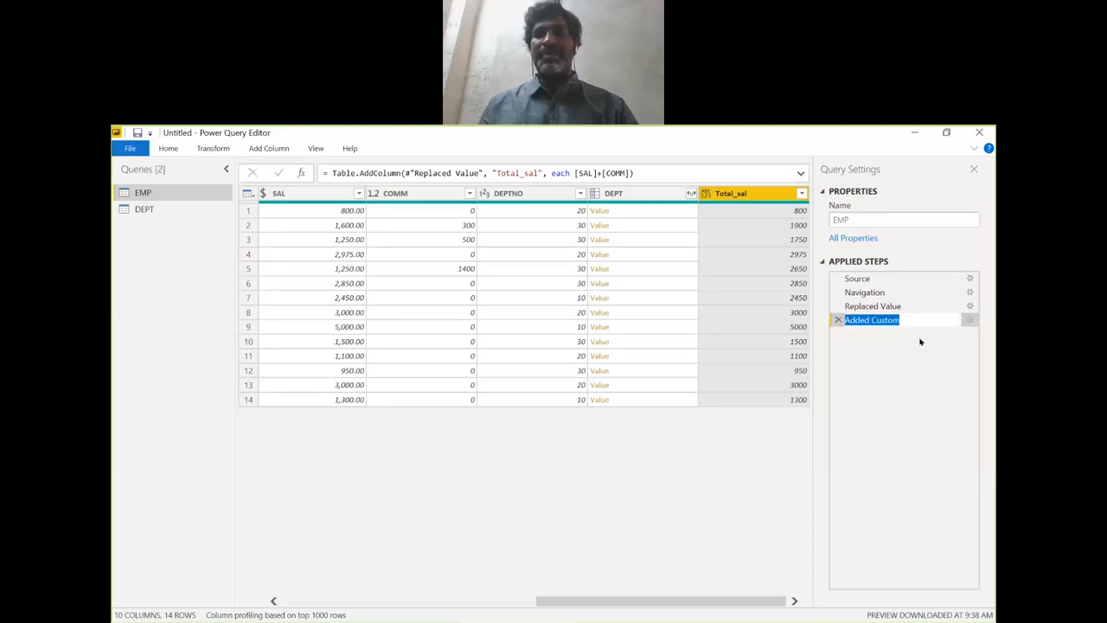
text(To)
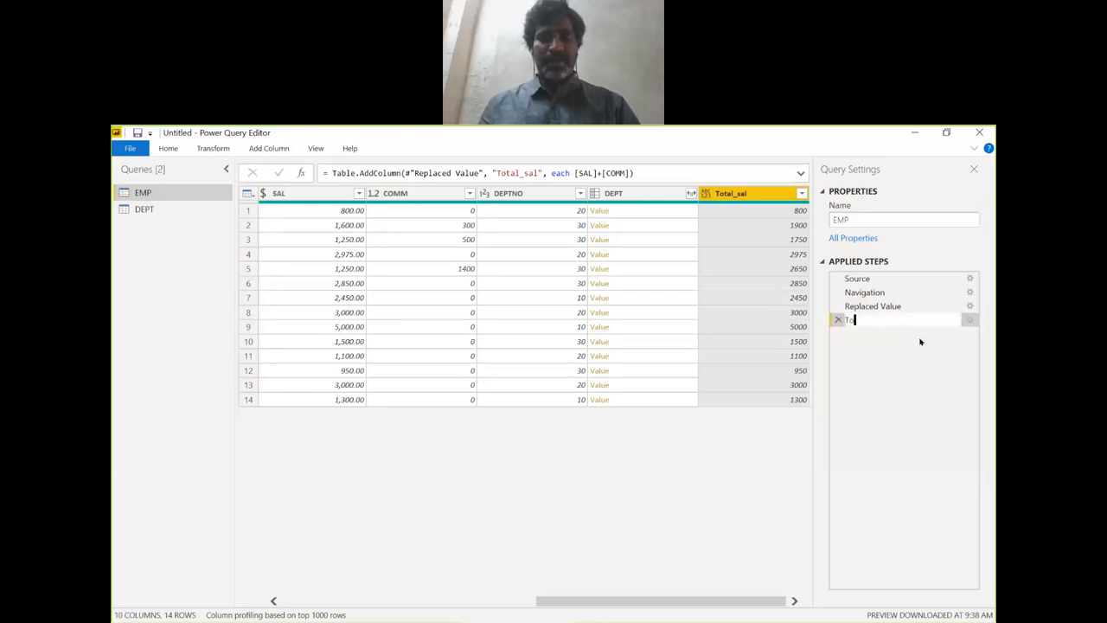
text(tal_sa)
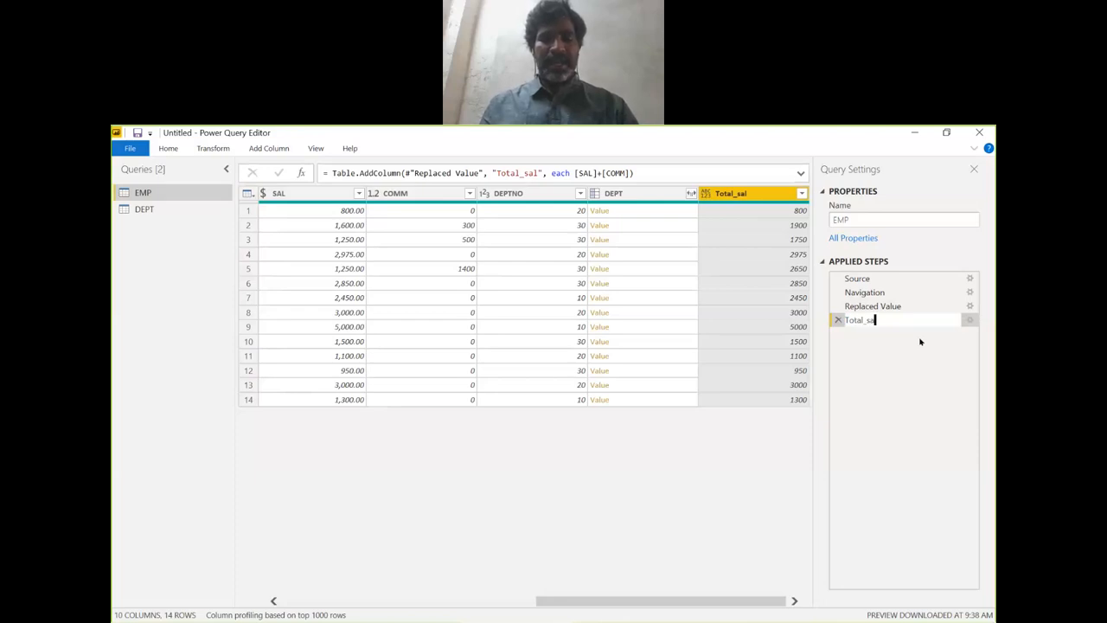
text(l_calc)
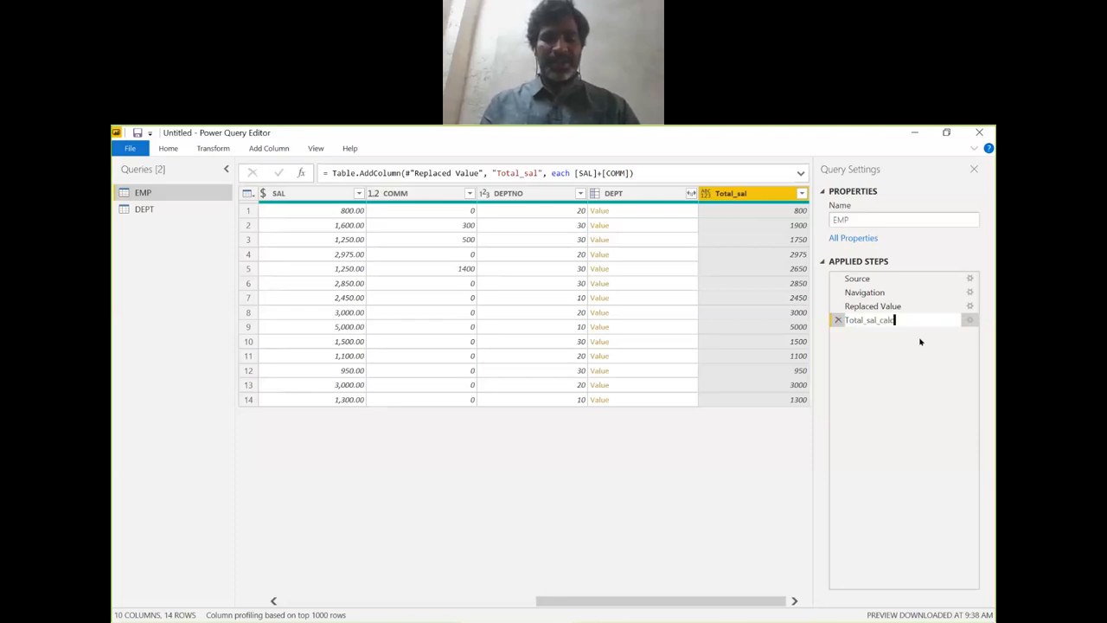
text(ulation)
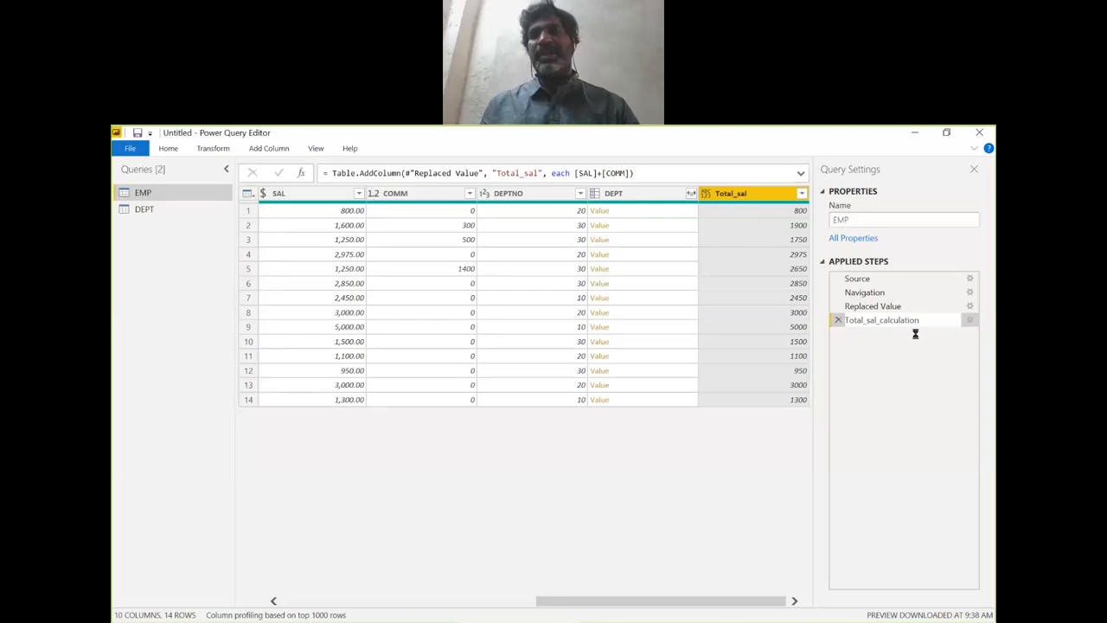
key(Return)
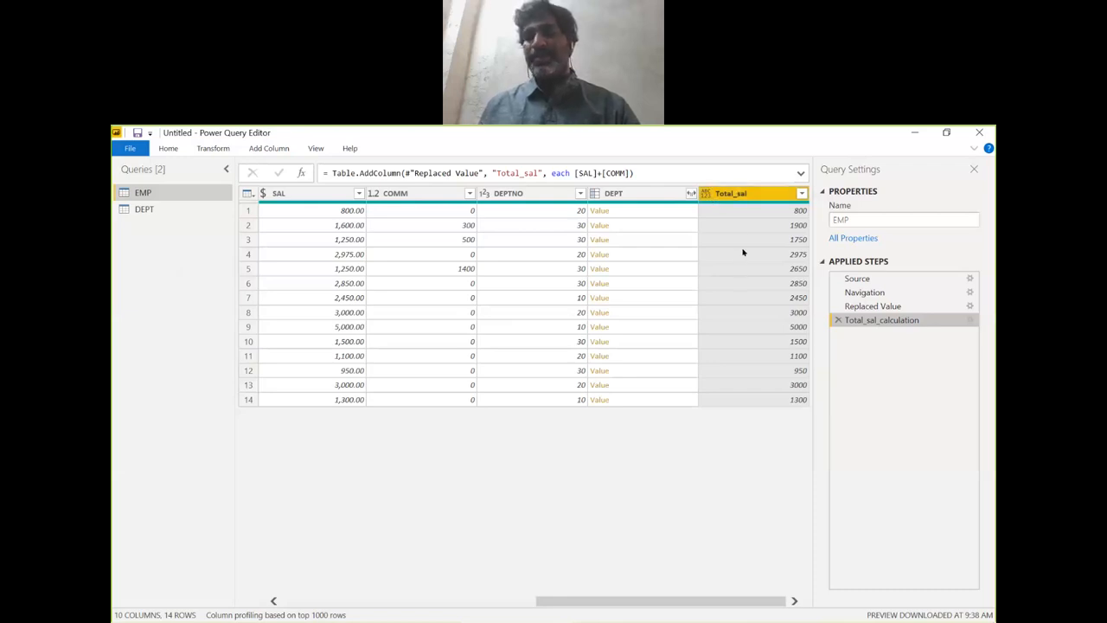
- Change the data type of the Total_sal column to Decimal Number
right_click(741, 194)
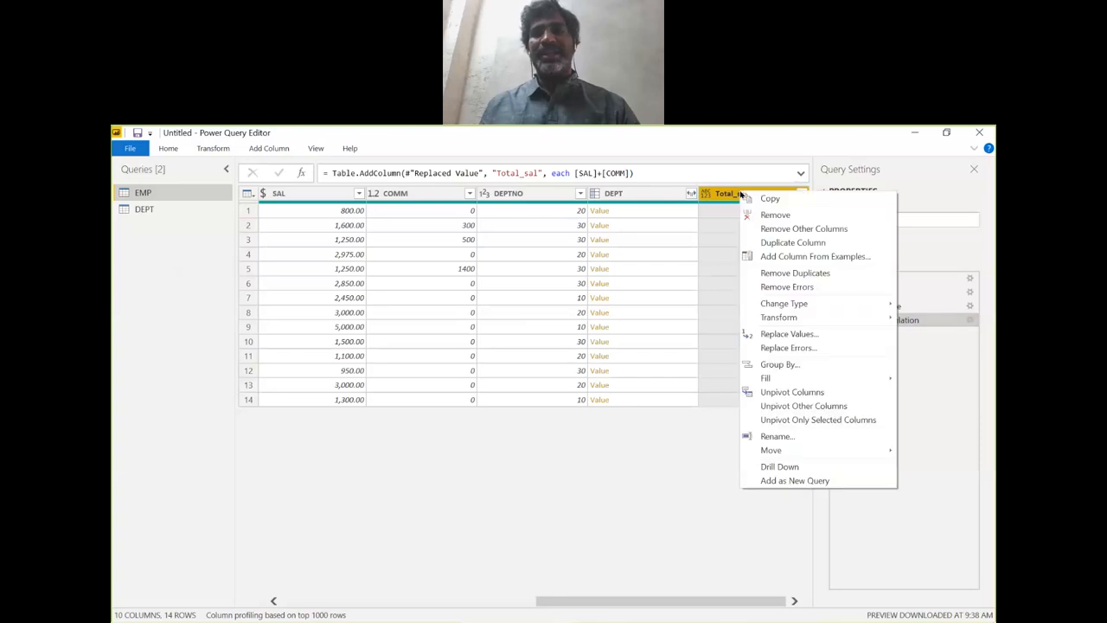
mouse_move(795, 304)
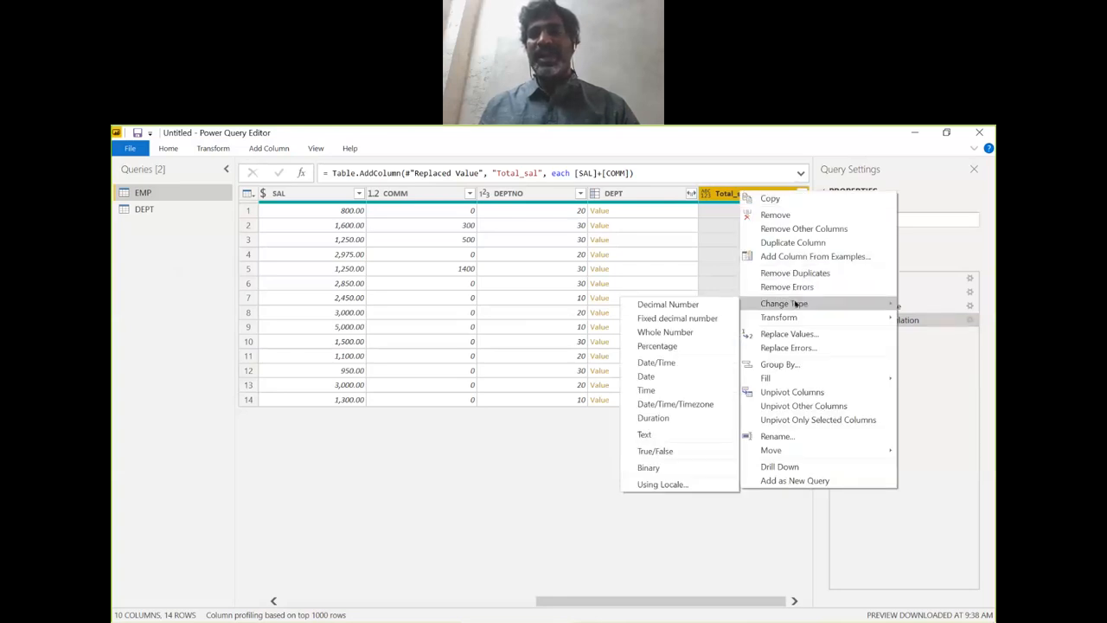
click(689, 306)
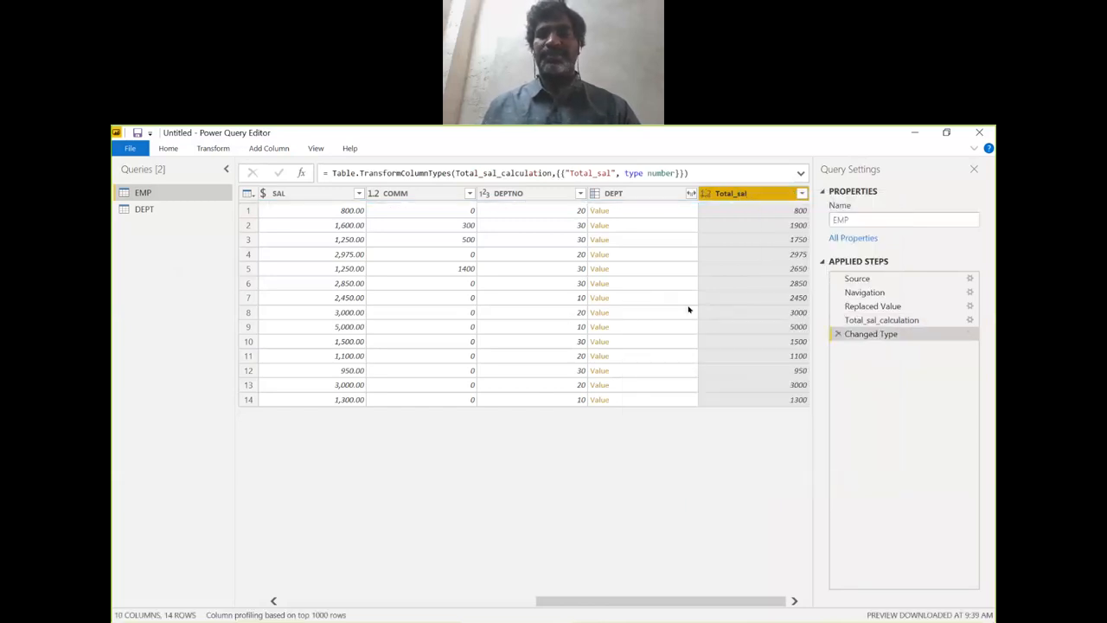
- Check the second row's Total_sal value against its SAL and COMM values
click(769, 225)
click(344, 228)
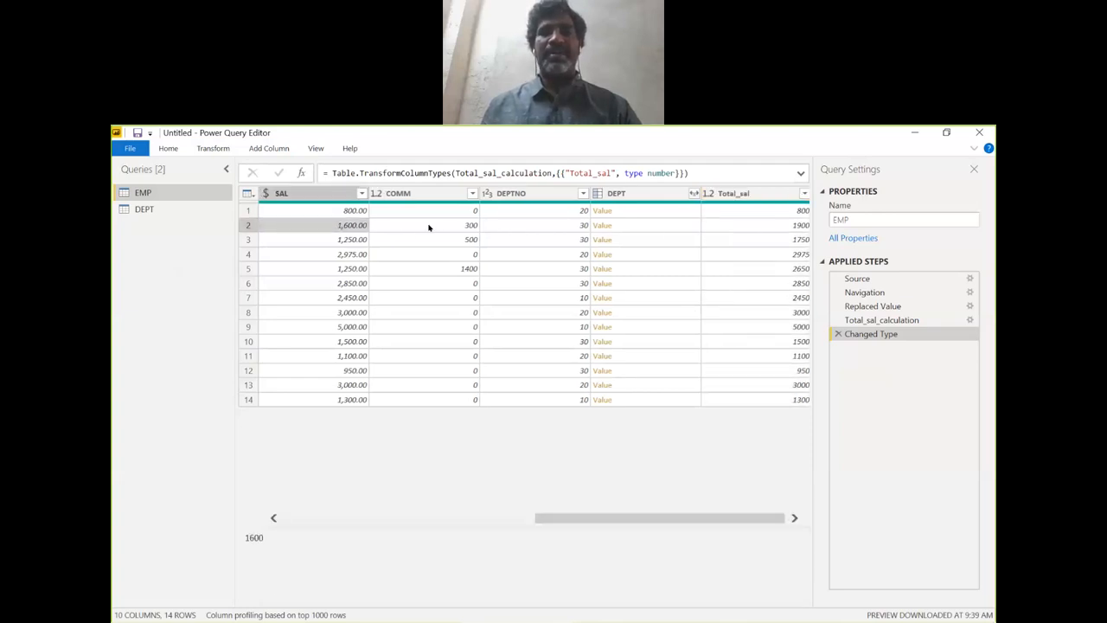
click(439, 227)
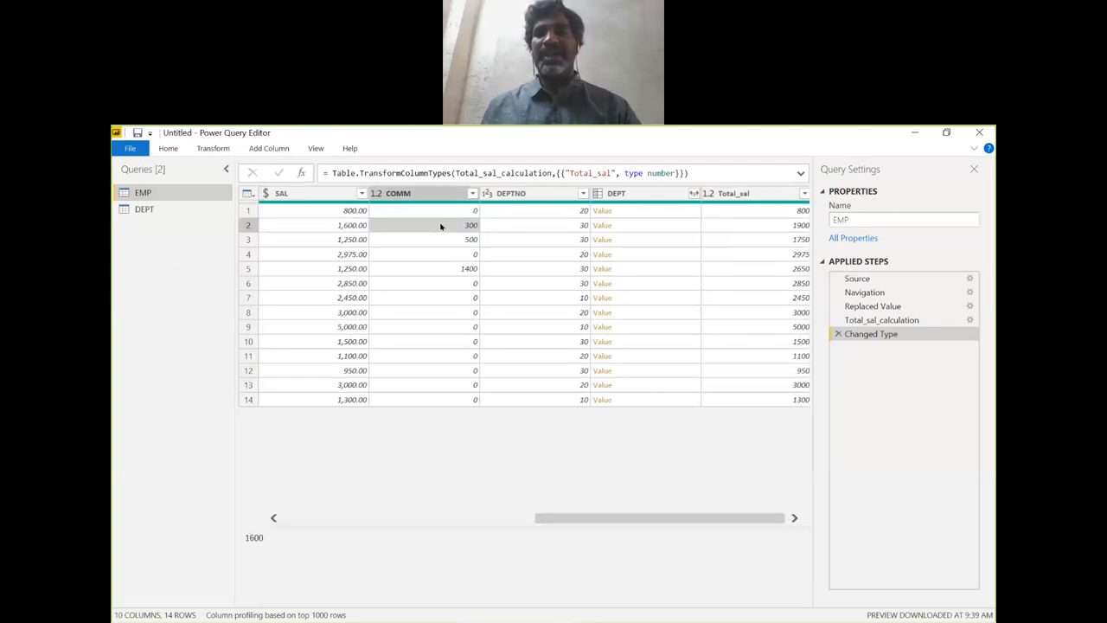
click(787, 227)
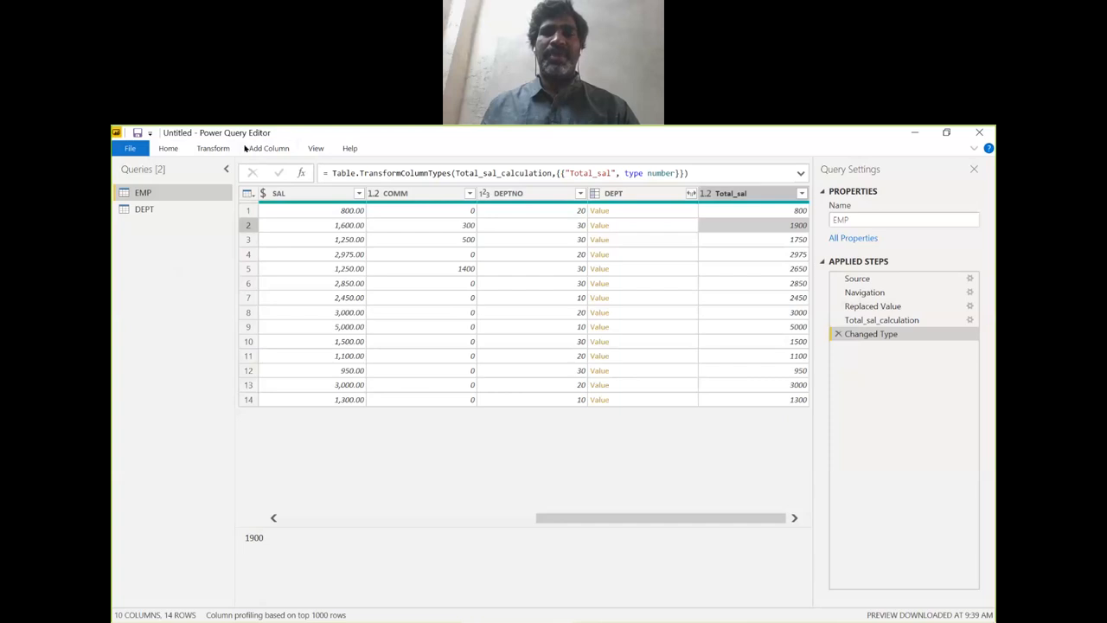
click(168, 148)
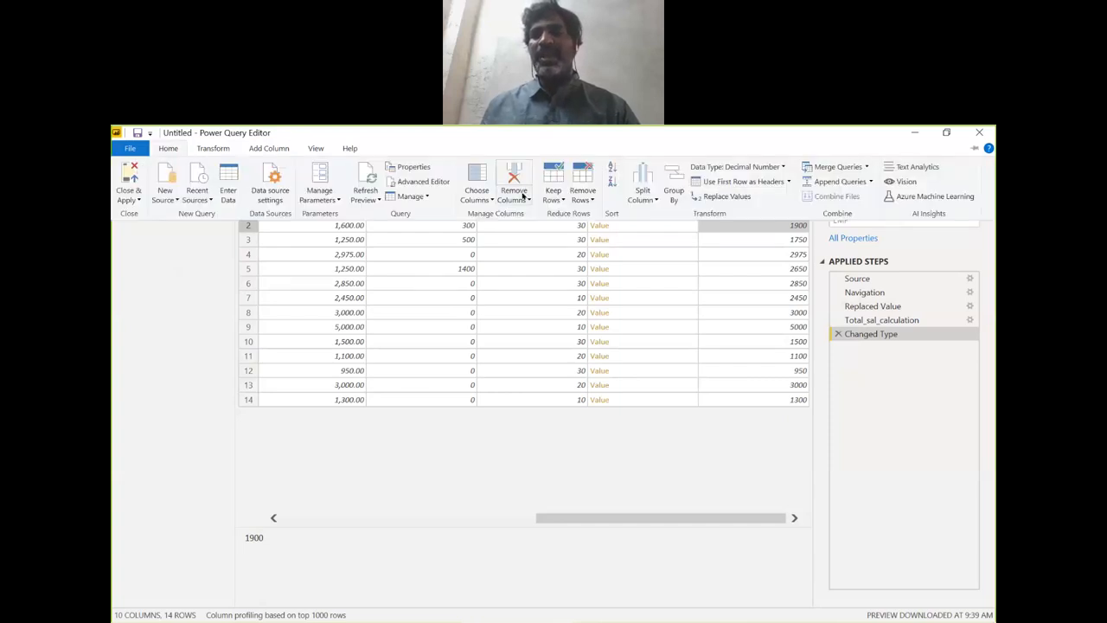
click(867, 168)
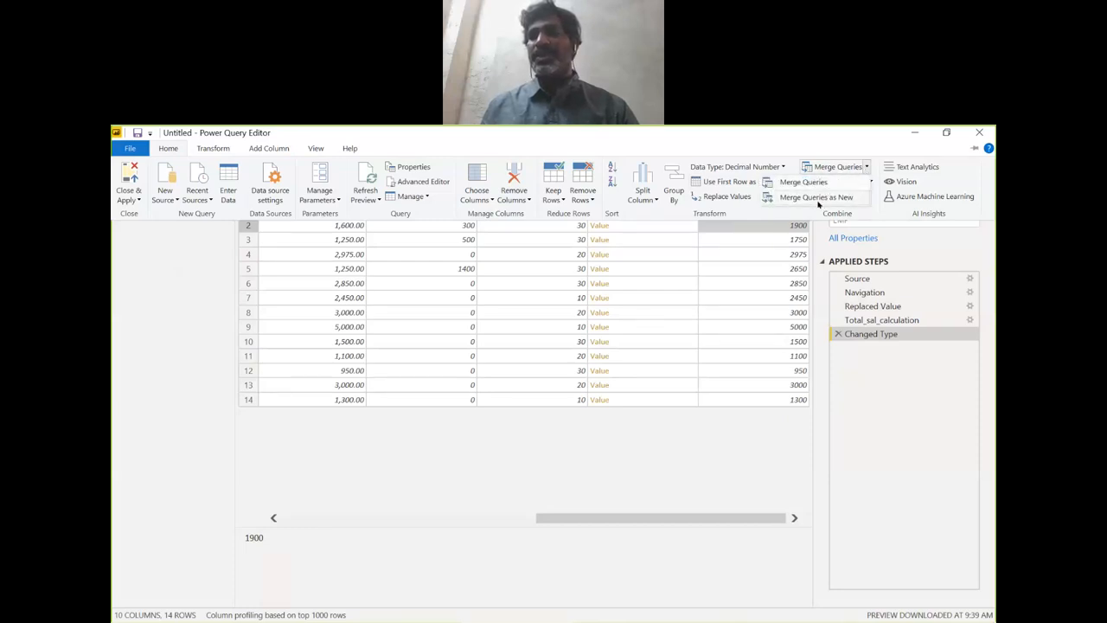
click(885, 219)
click(872, 182)
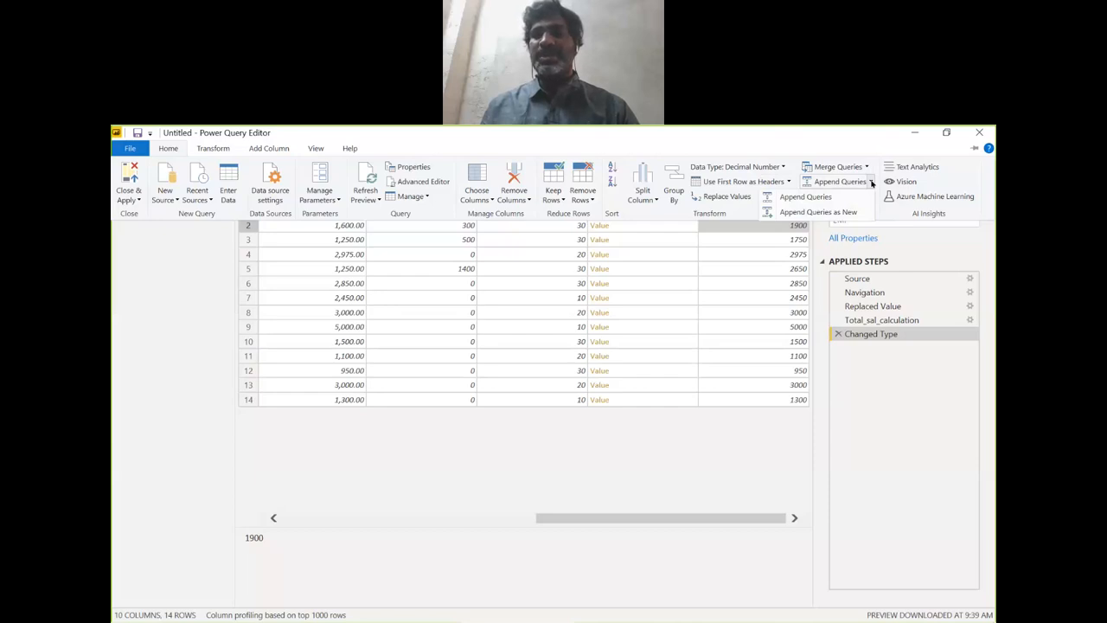
click(894, 219)
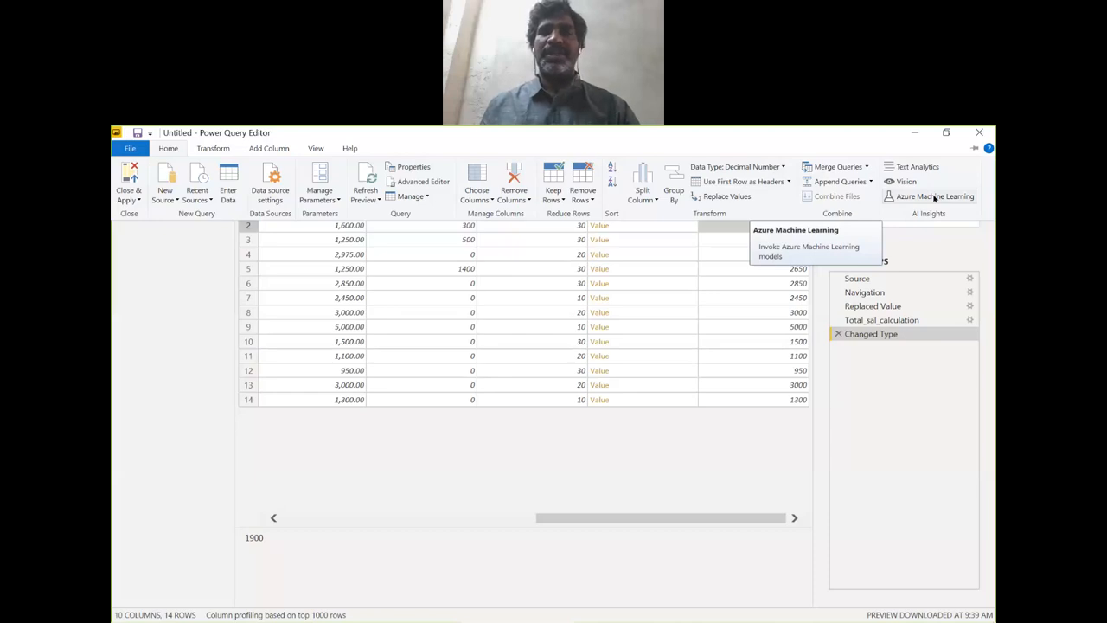
click(554, 483)
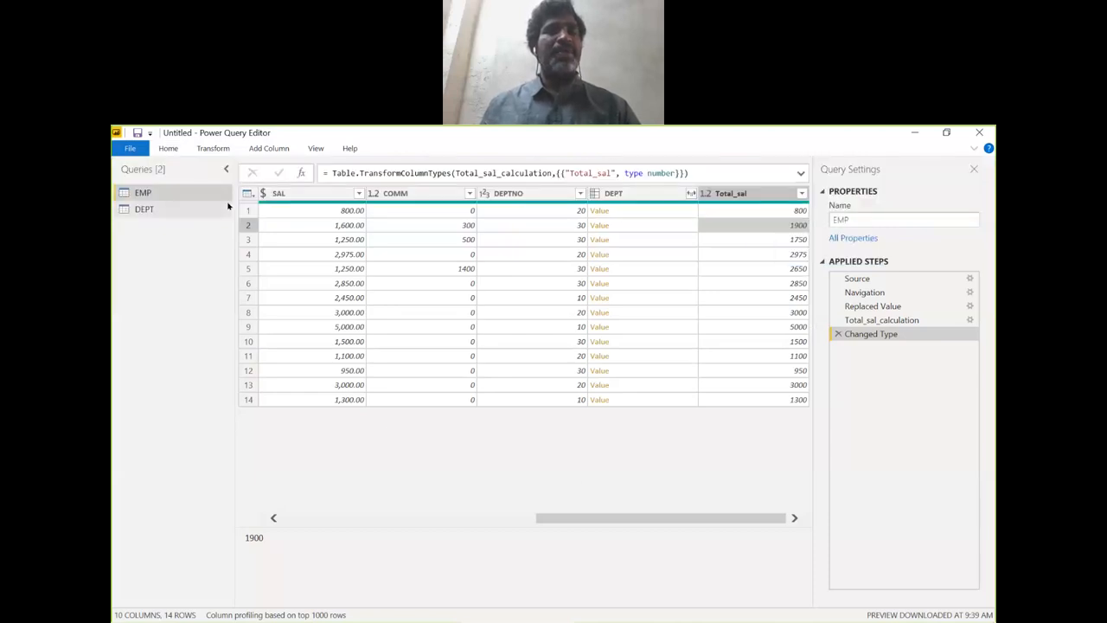
- Close the Power Query Editor while applying its changes, and open the data model diagram
click(131, 149)
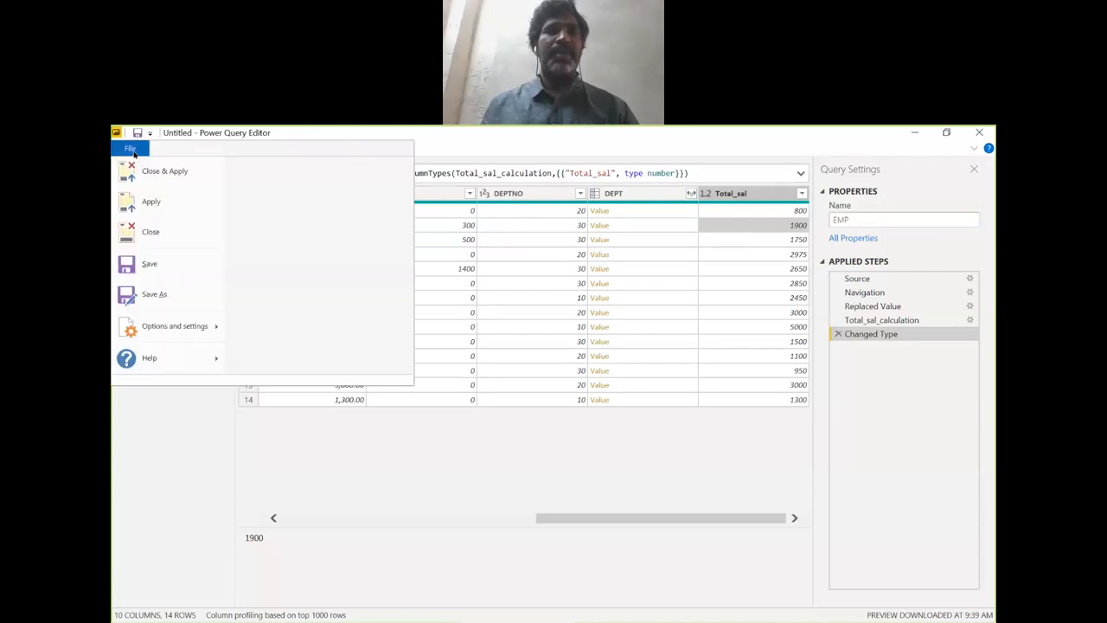
click(181, 178)
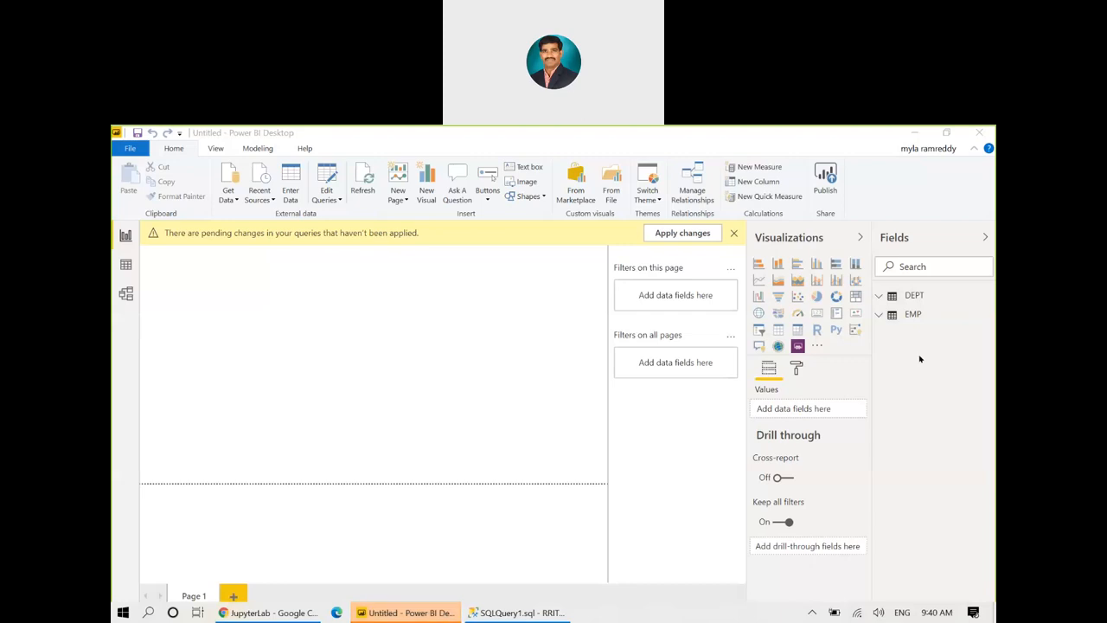
click(127, 294)
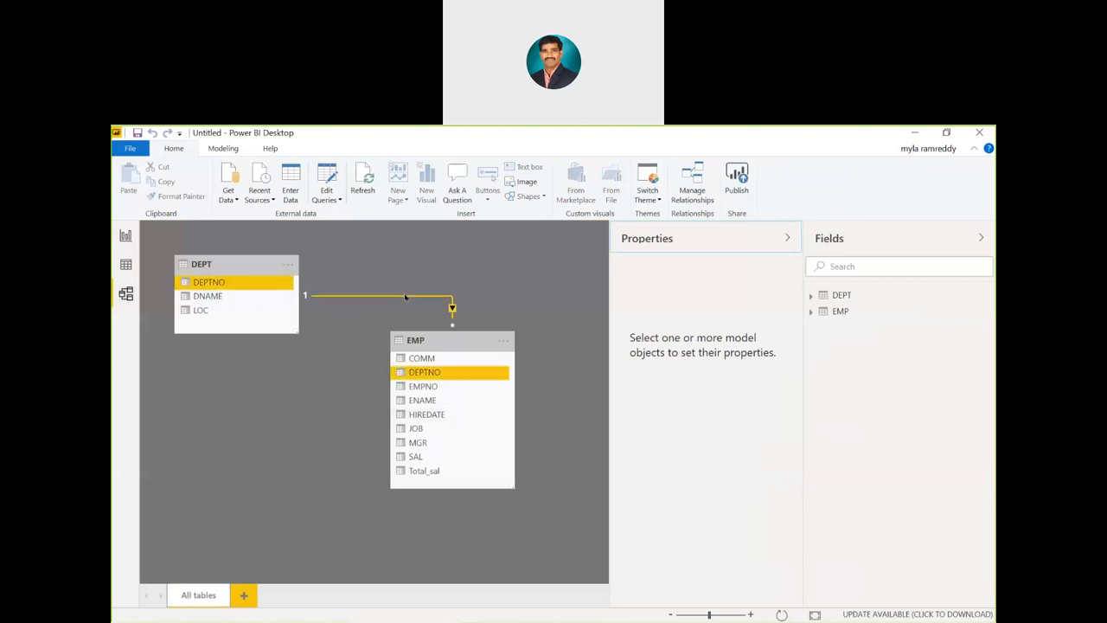
- Switch to JupyterLab and highlight the Power Query Editor notebooks, followed by the PBI_02_01 and PBI_02_02 Power Pivot notebooks
key(alt+Tab)
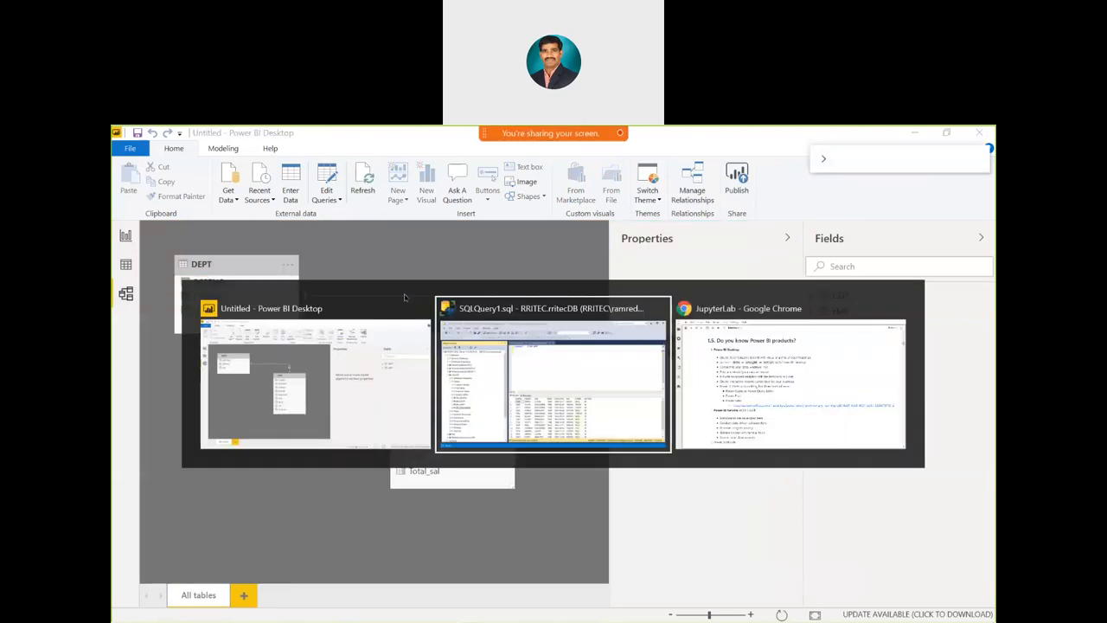
key(alt+Tab)
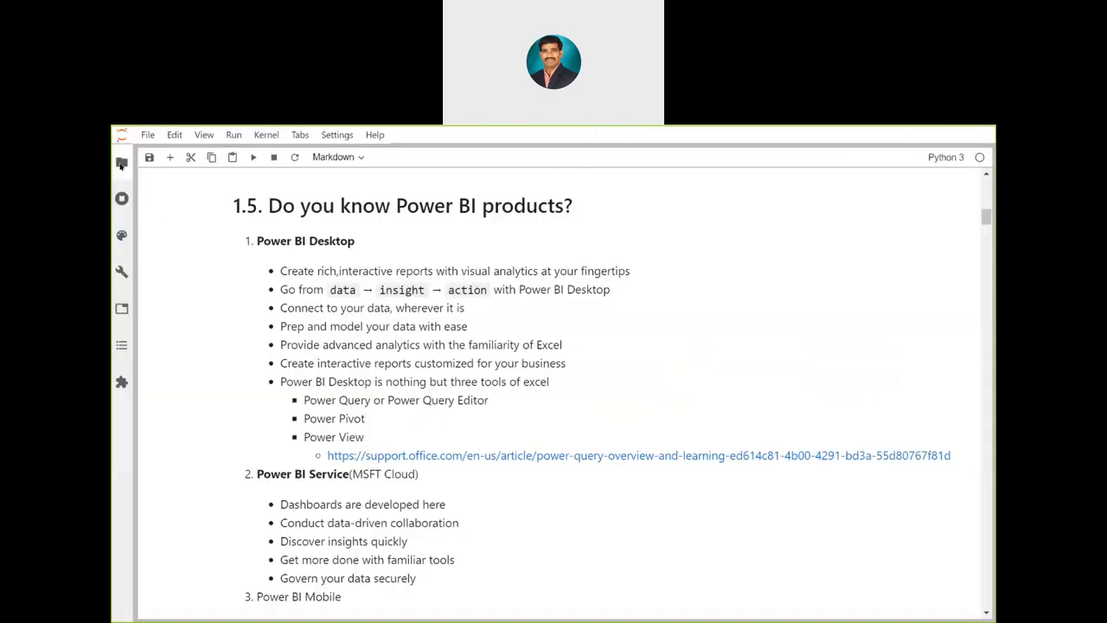
click(121, 162)
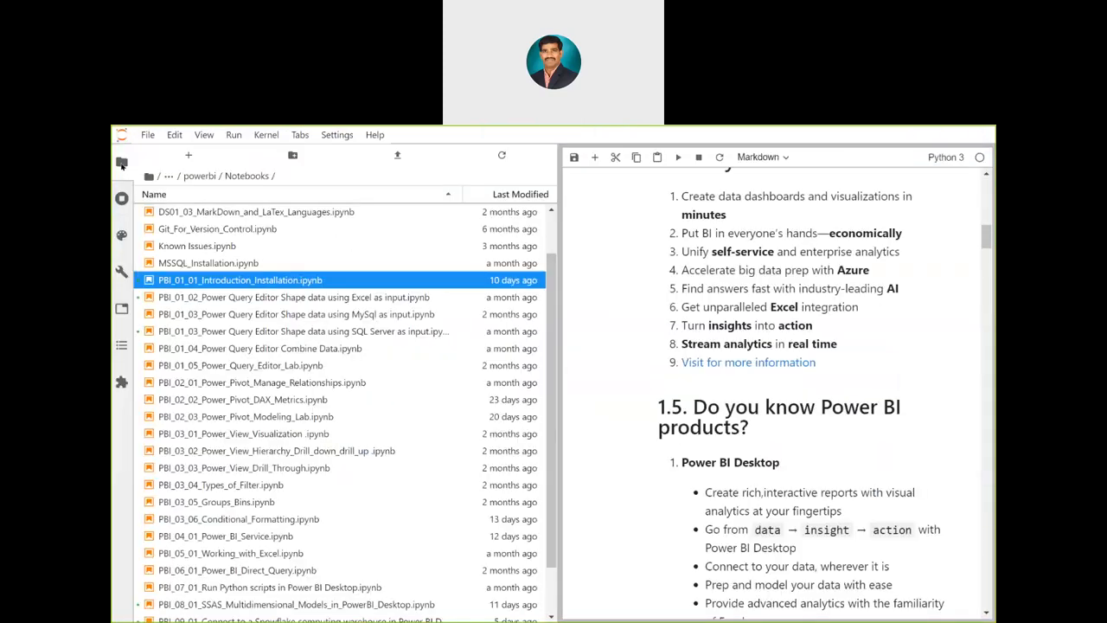
click(247, 298)
shift+click(253, 365)
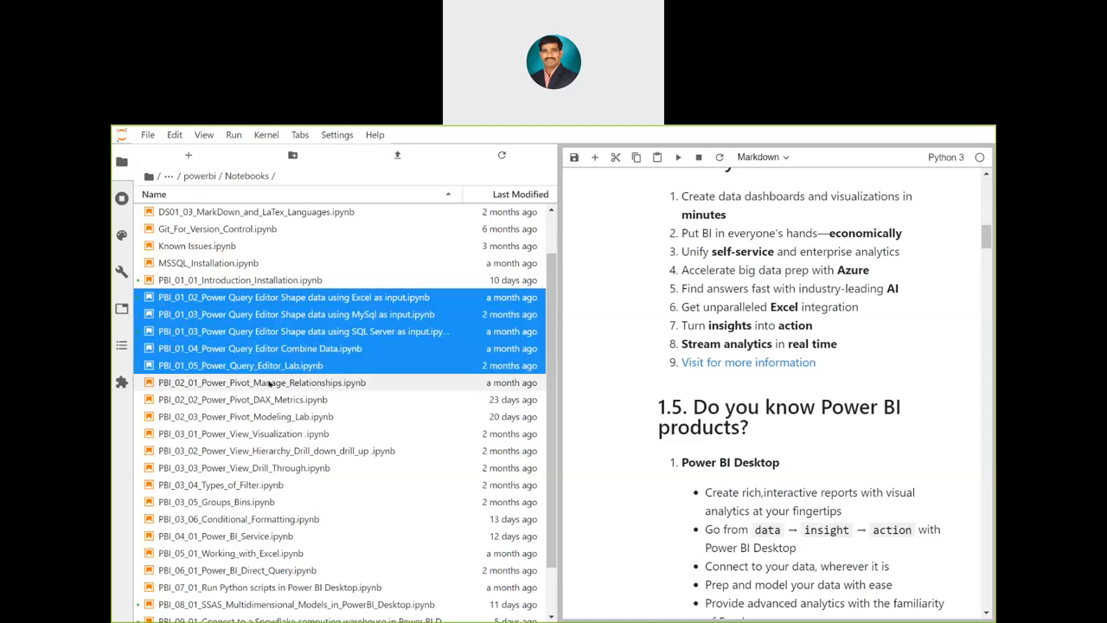
click(273, 383)
shift+click(290, 400)
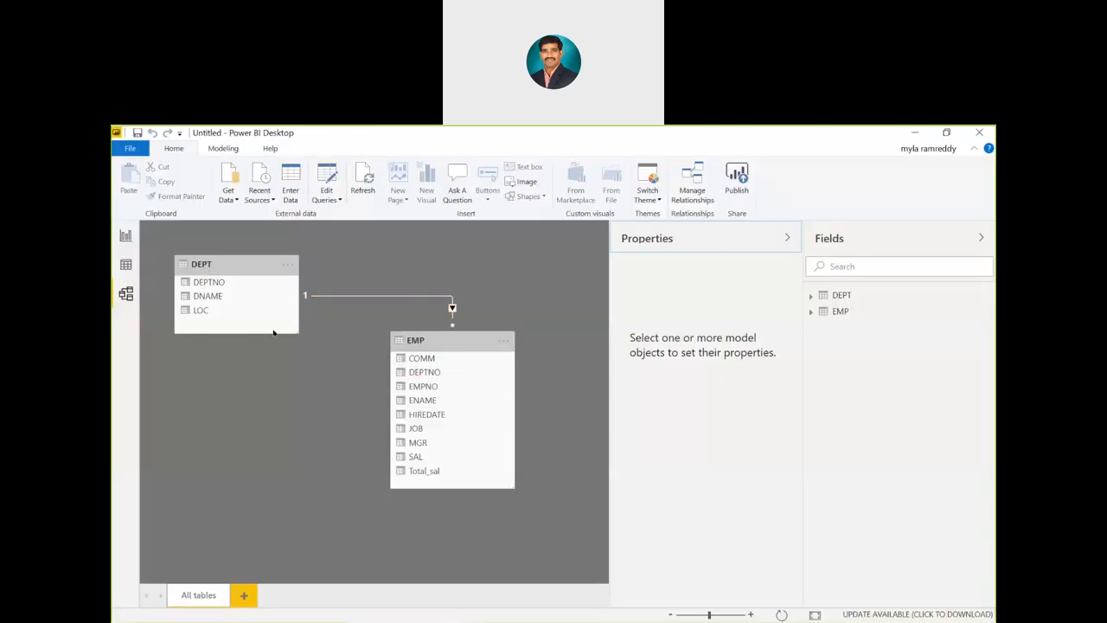
- In Power BI Desktop, examine the settings of the relationship between DEPT and EMP, and the DEPT table's data
click(399, 298)
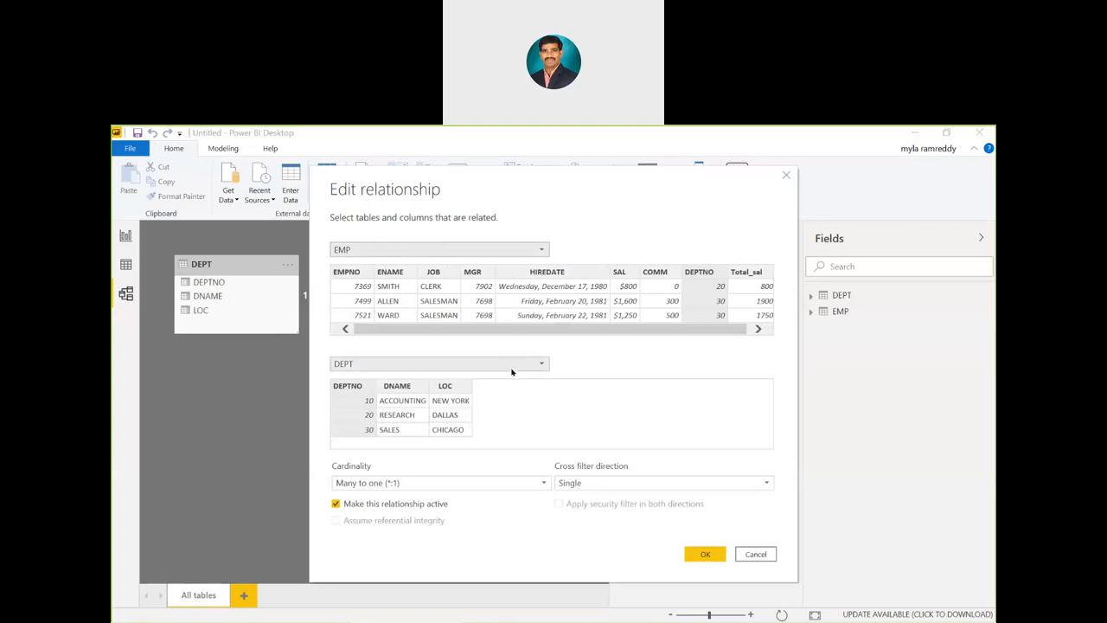
click(766, 557)
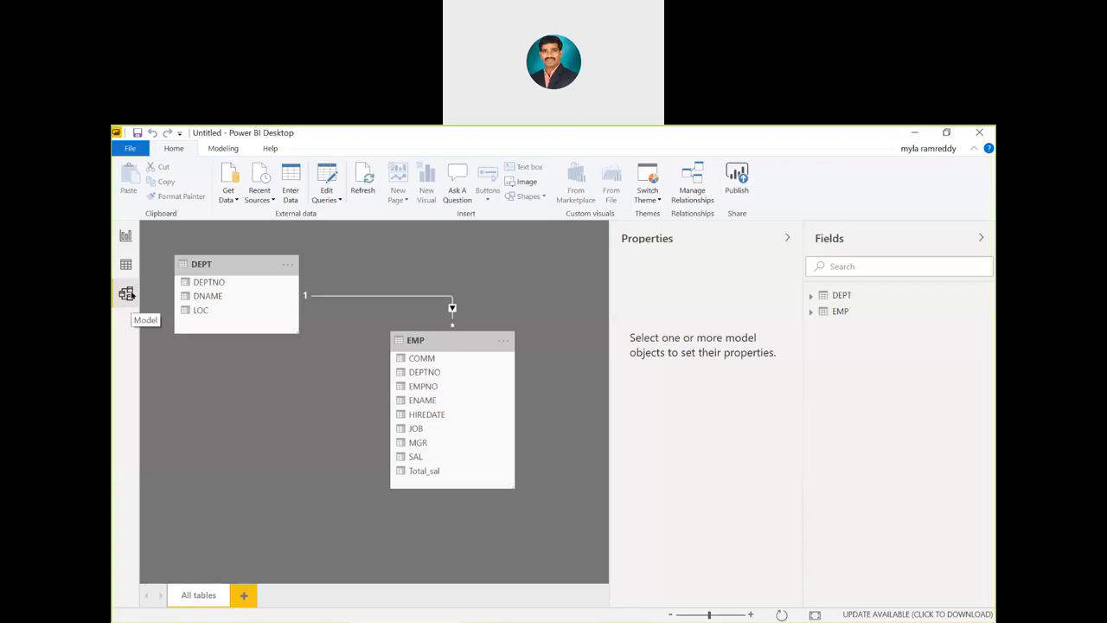
click(126, 266)
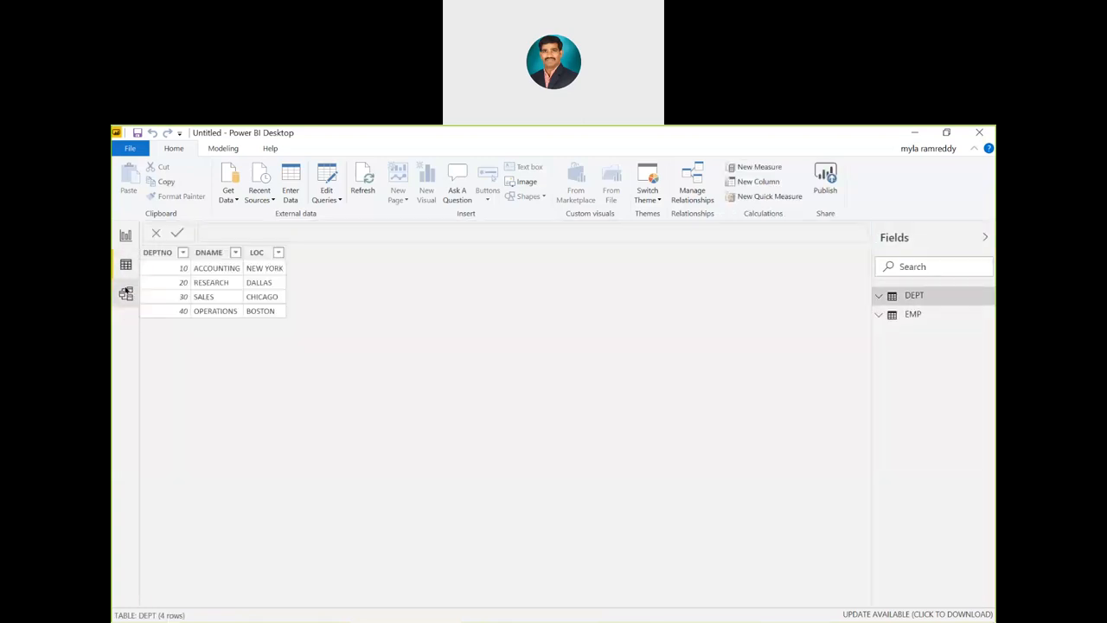
click(126, 294)
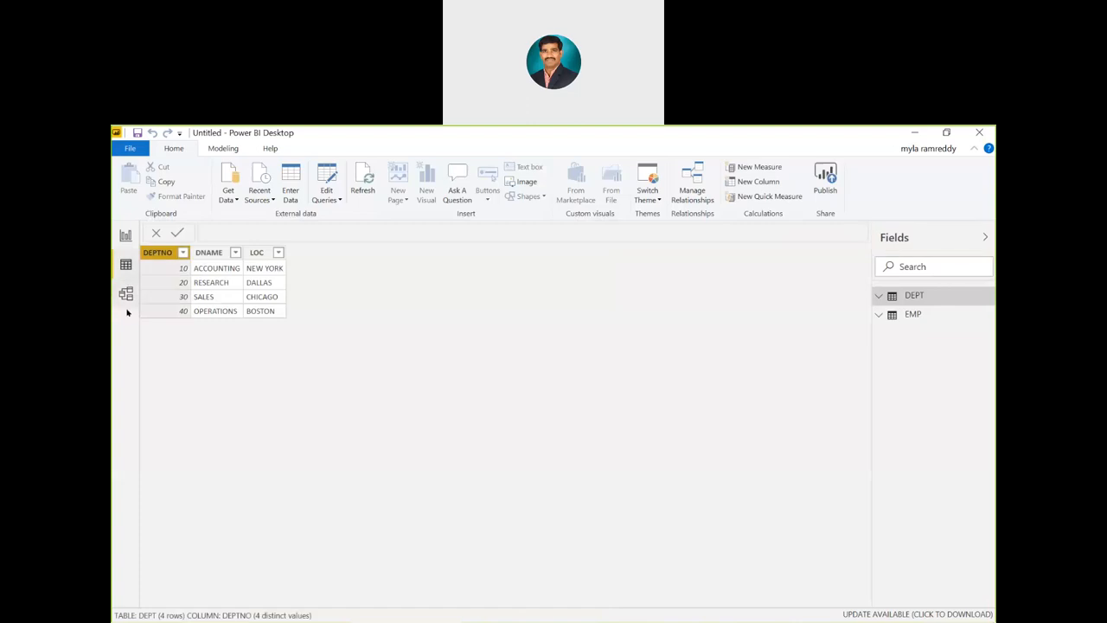
click(125, 294)
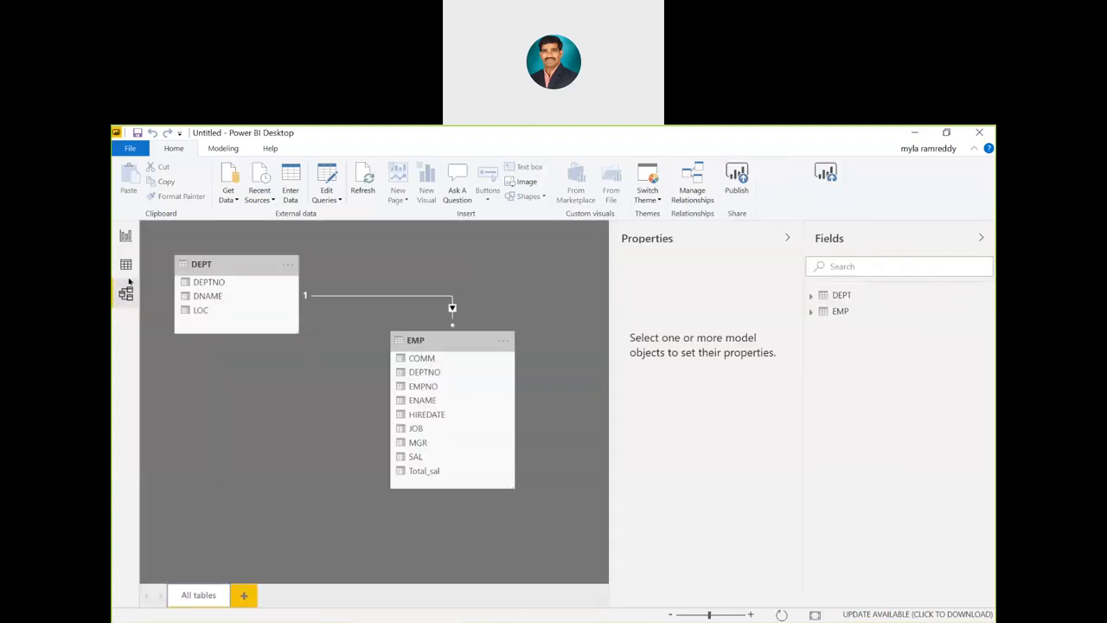
click(126, 267)
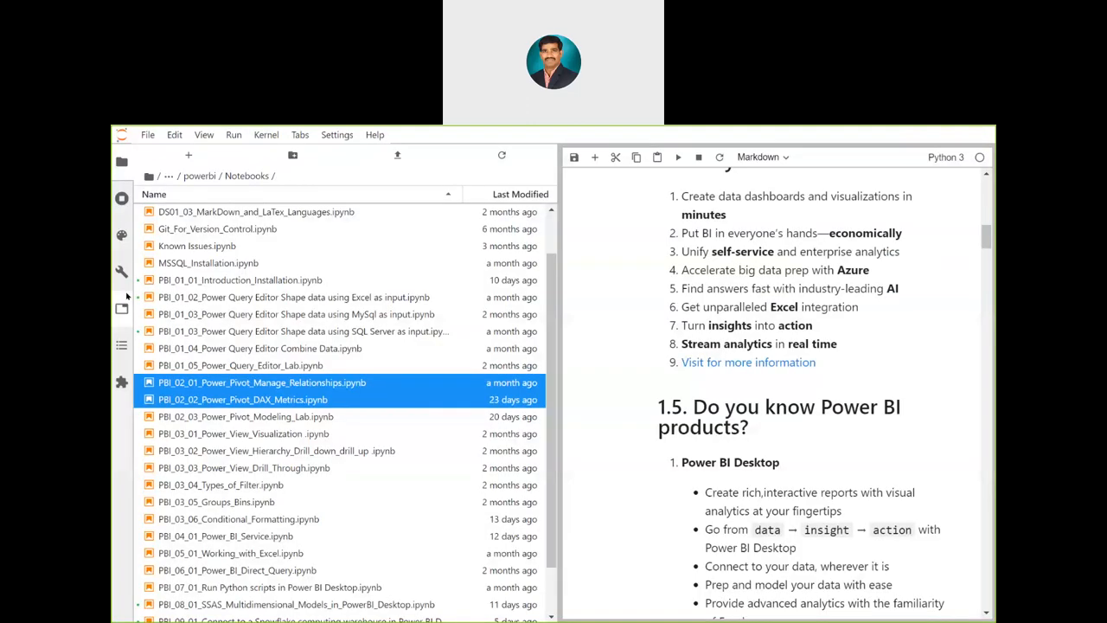
- Switch to JupyterLab and highlight the Power View notebooks from PBI_03_01 to PBI_03_03
click(245, 437)
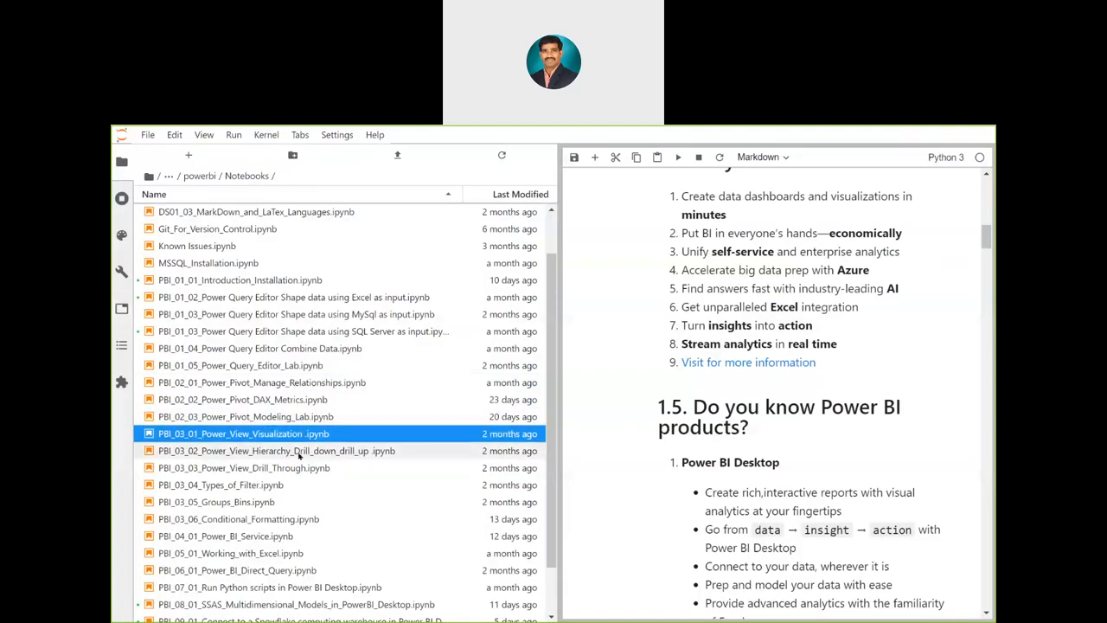
shift+click(255, 472)
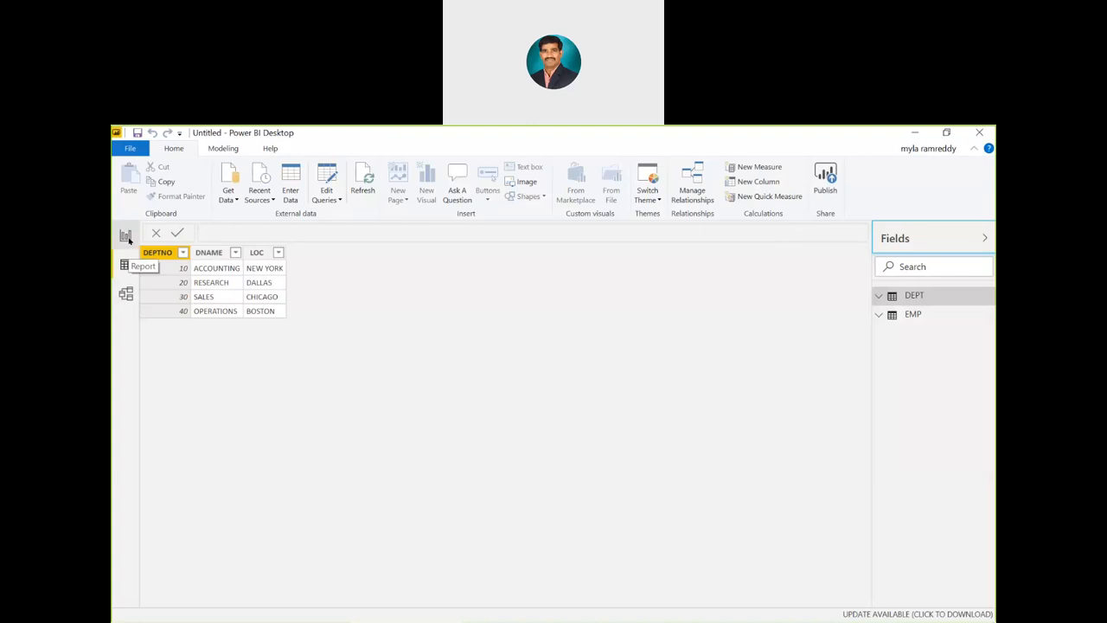
- Open the report page in Power BI Desktop and try to apply the pending query changes
click(126, 236)
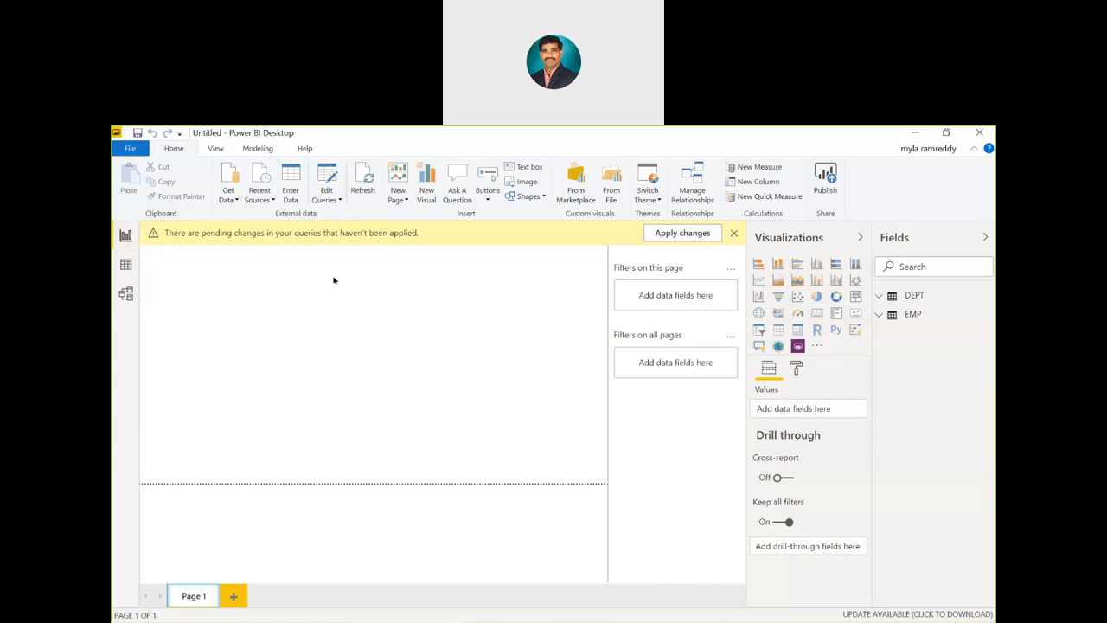
click(695, 234)
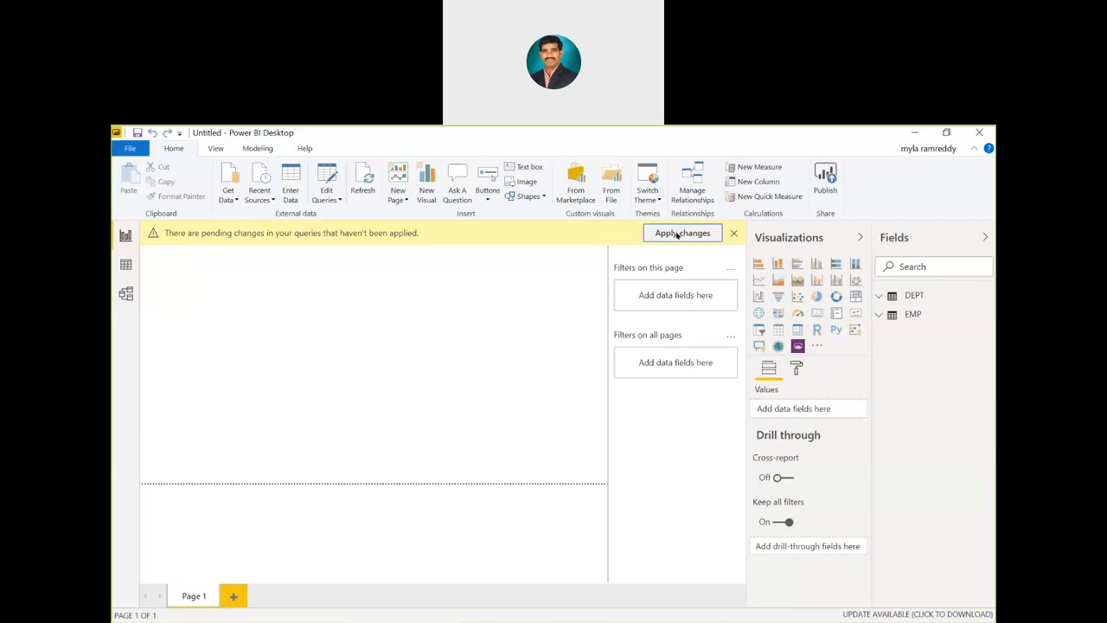
- Add a pie chart to Page 1 with DNAME from DEPT as legend and Total_sal from EMP as values
click(815, 297)
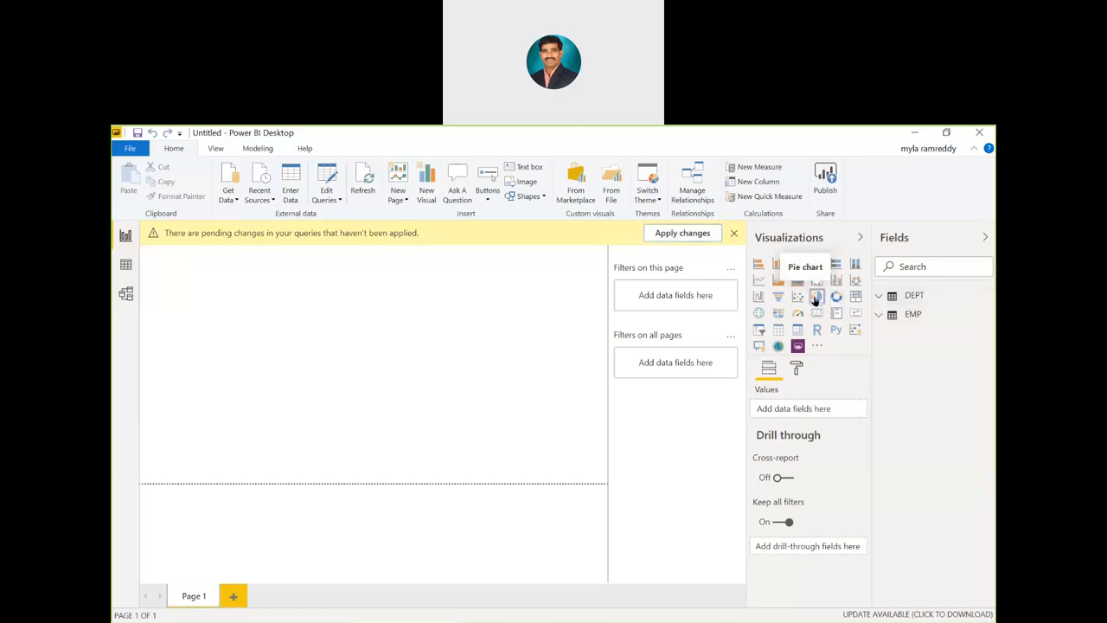
click(881, 298)
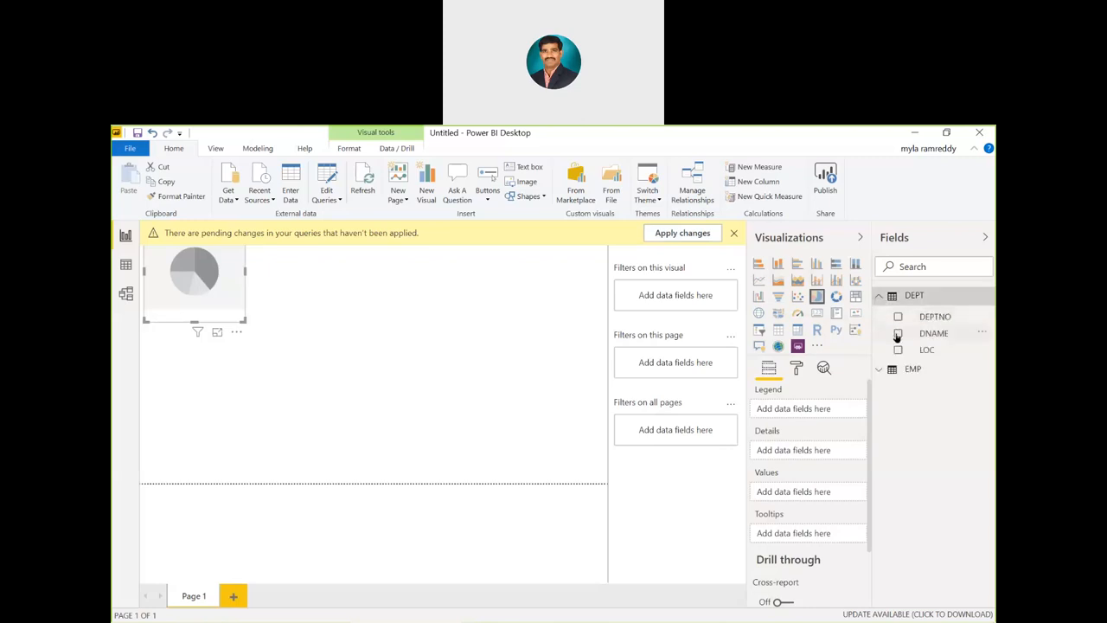
click(898, 334)
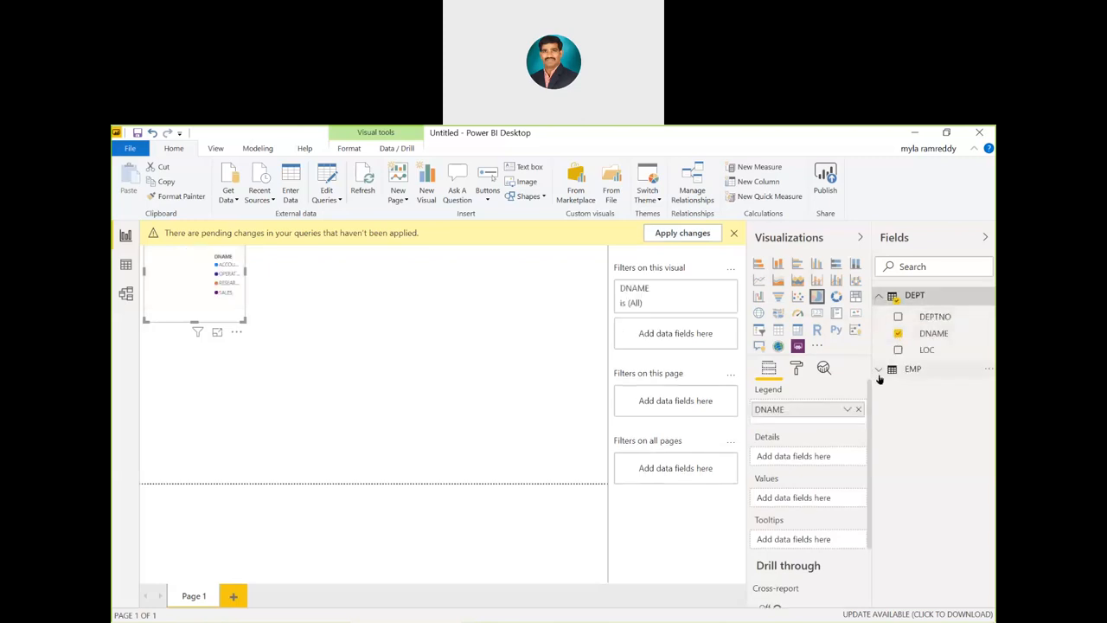
click(878, 372)
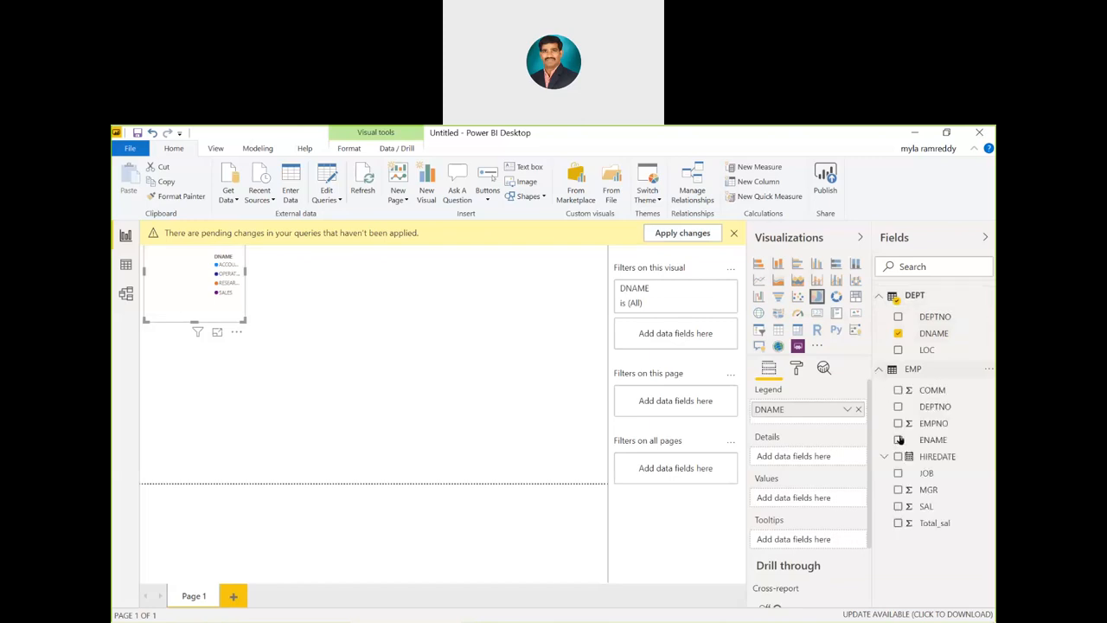
click(898, 524)
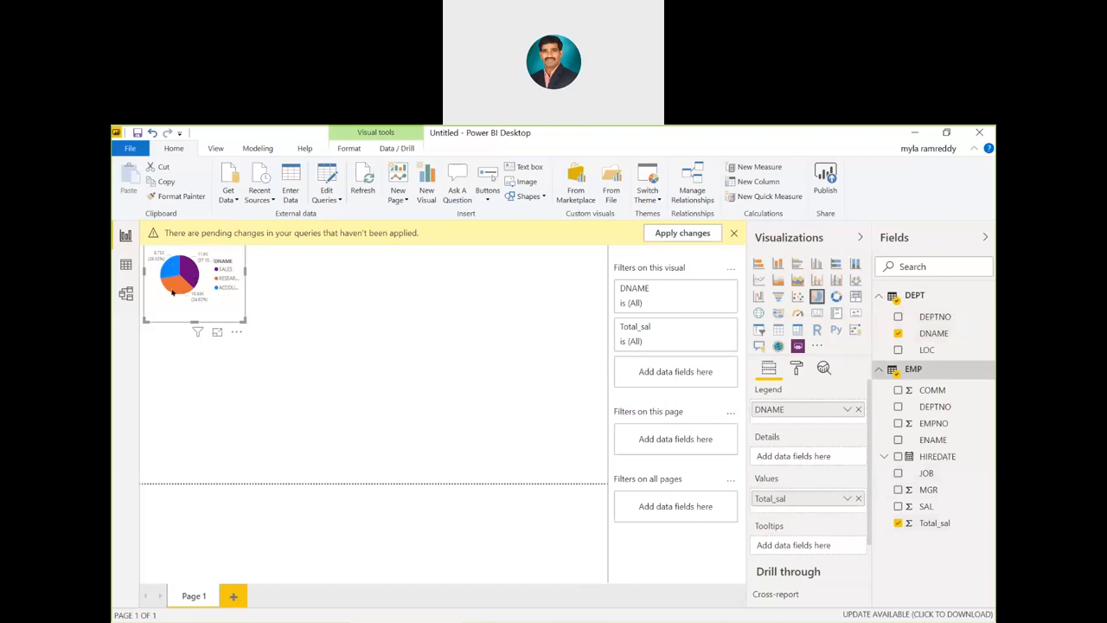
click(173, 384)
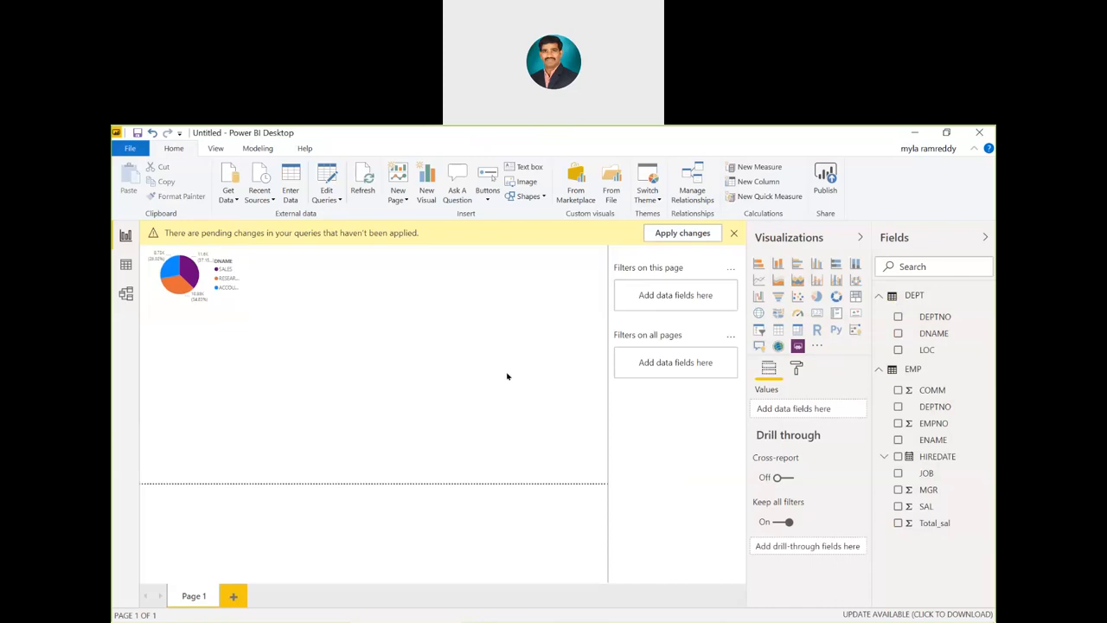
- Add a table visual with DNAME, ENAME, SAL, COMM and Total_sal, and widen it to fit all columns
click(779, 334)
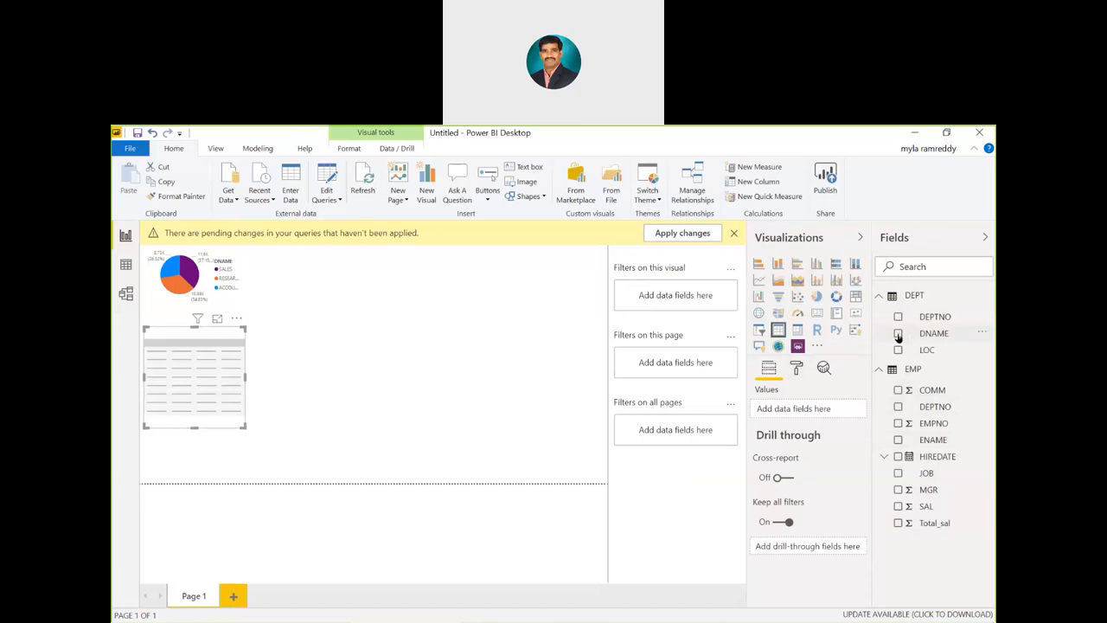
click(898, 334)
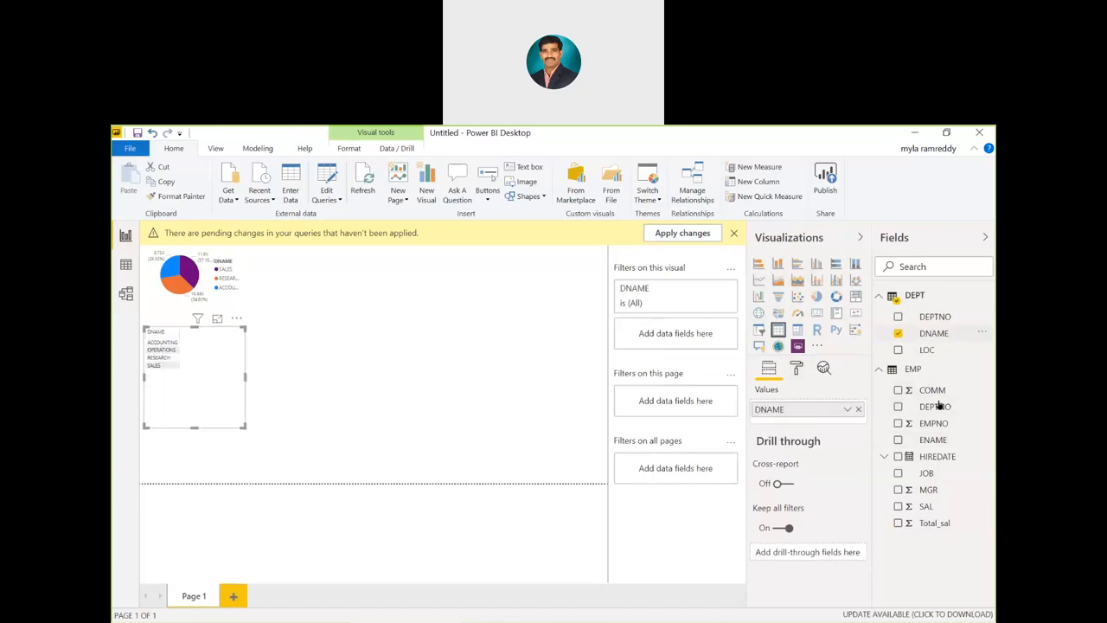
click(897, 440)
click(898, 507)
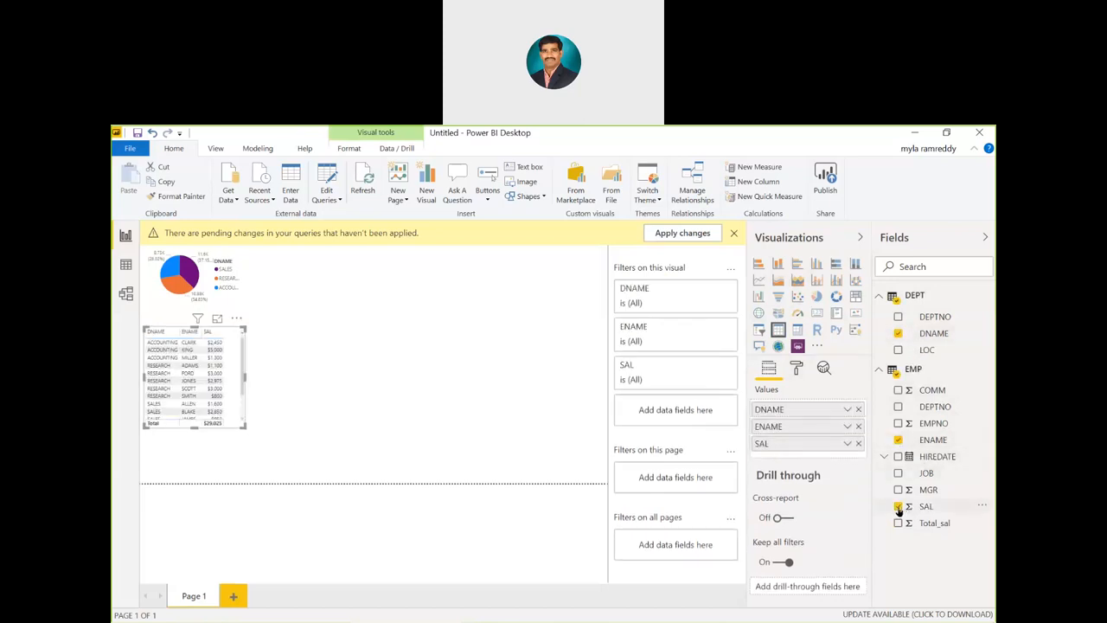
click(898, 390)
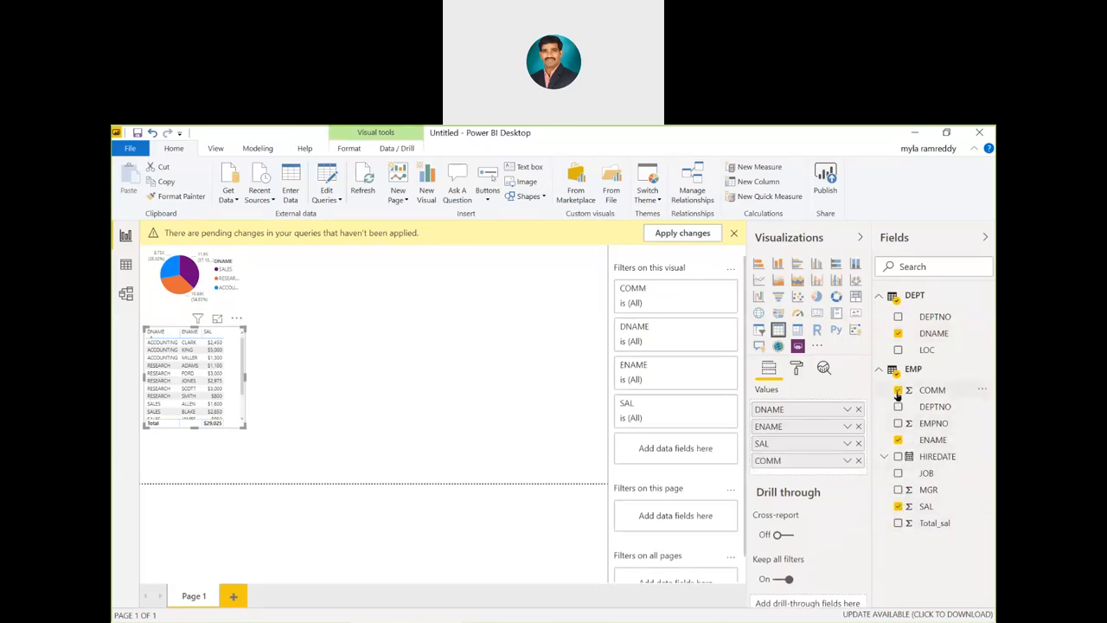
click(898, 523)
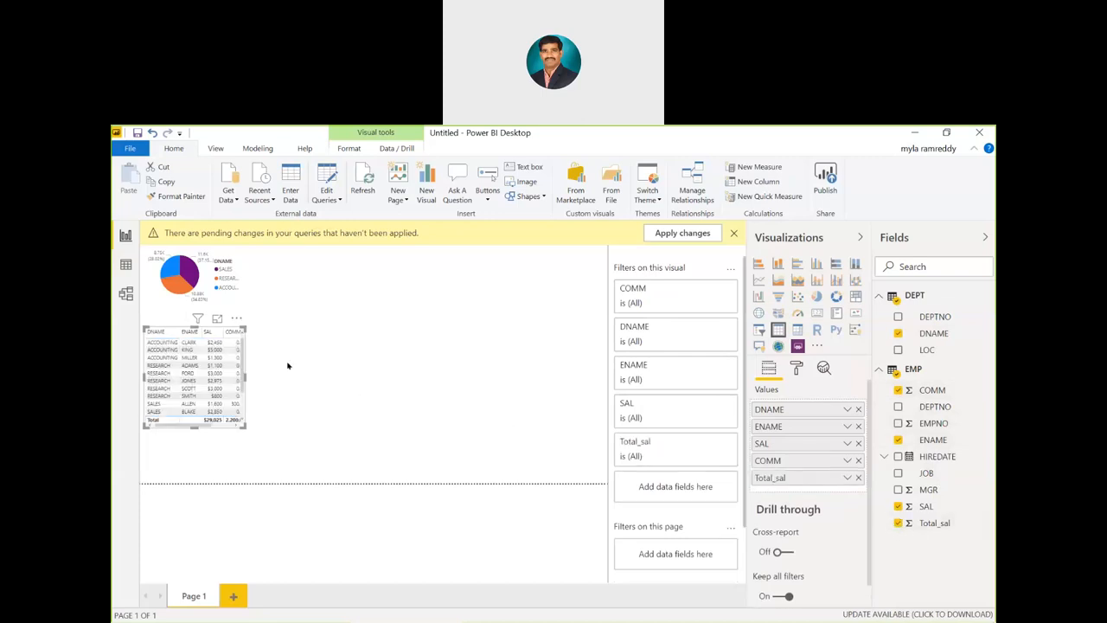
drag(245, 378, 296, 392)
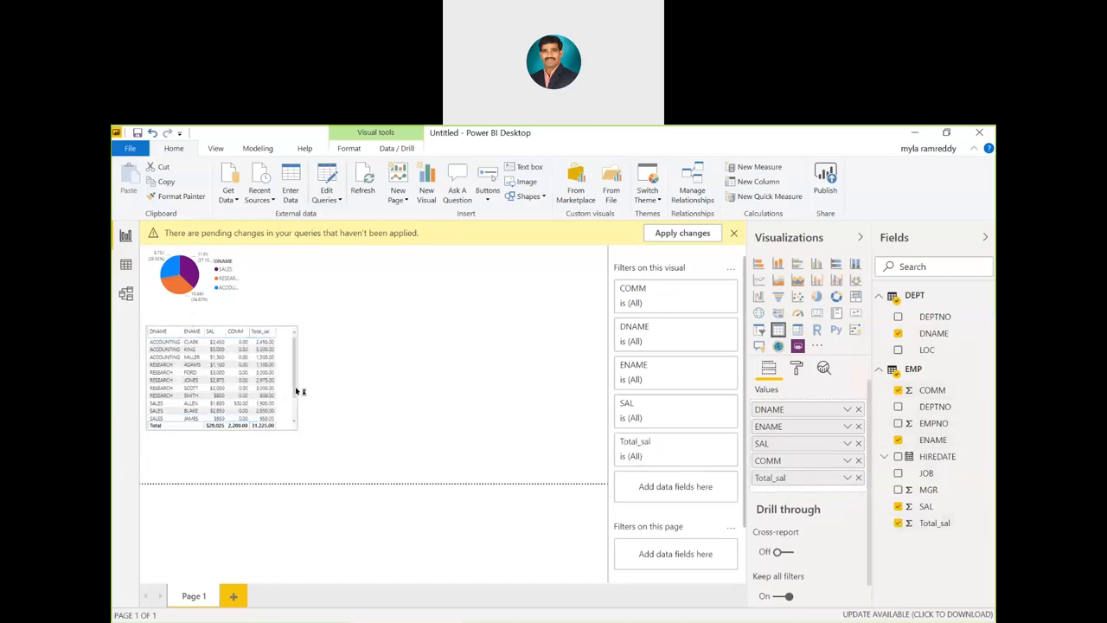
click(312, 396)
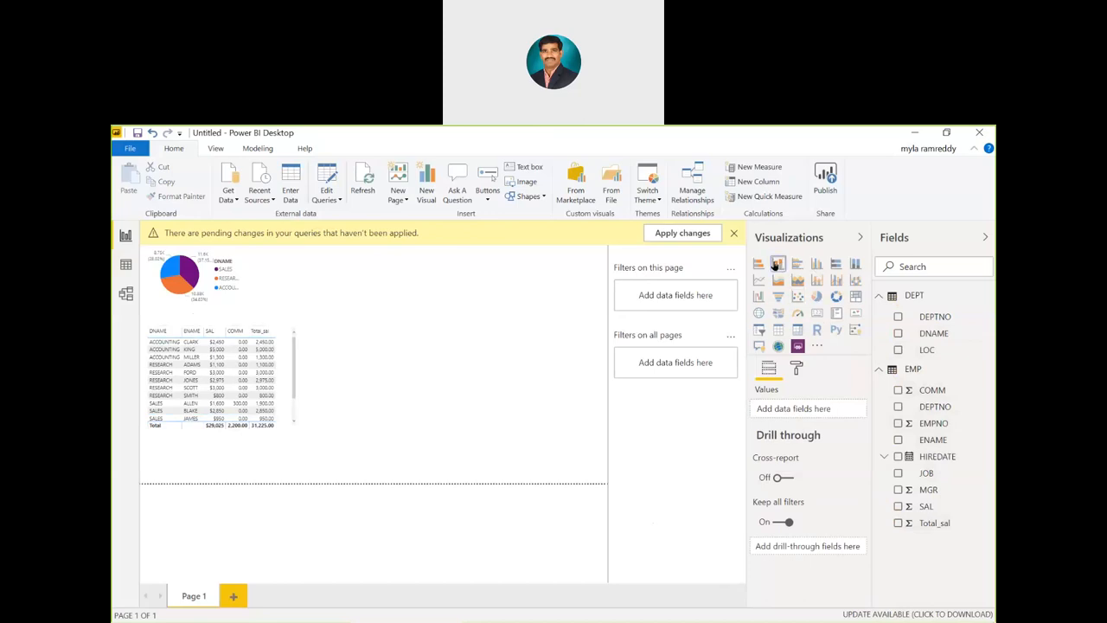
- Add a stacked column chart with LOC on the axis and Total_sal as its value
click(777, 263)
click(898, 350)
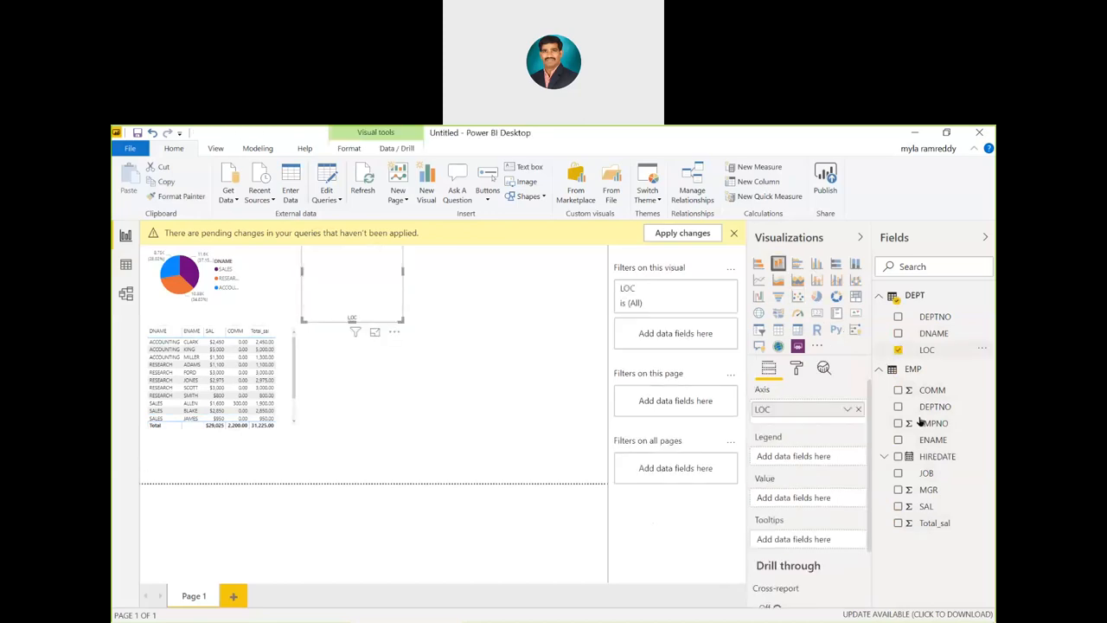
click(898, 523)
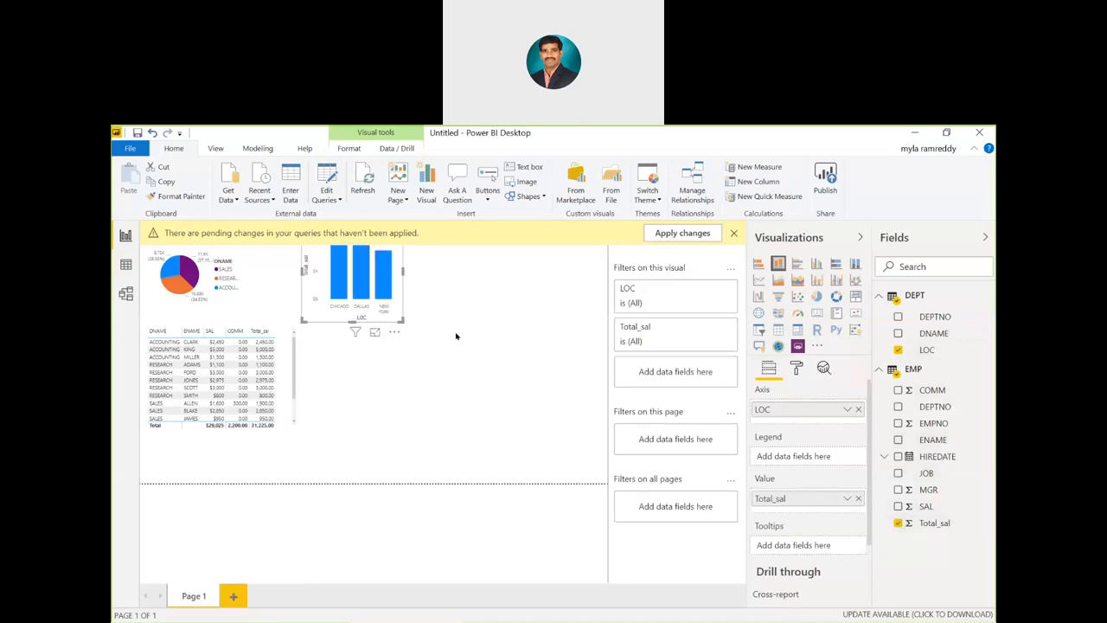
click(361, 366)
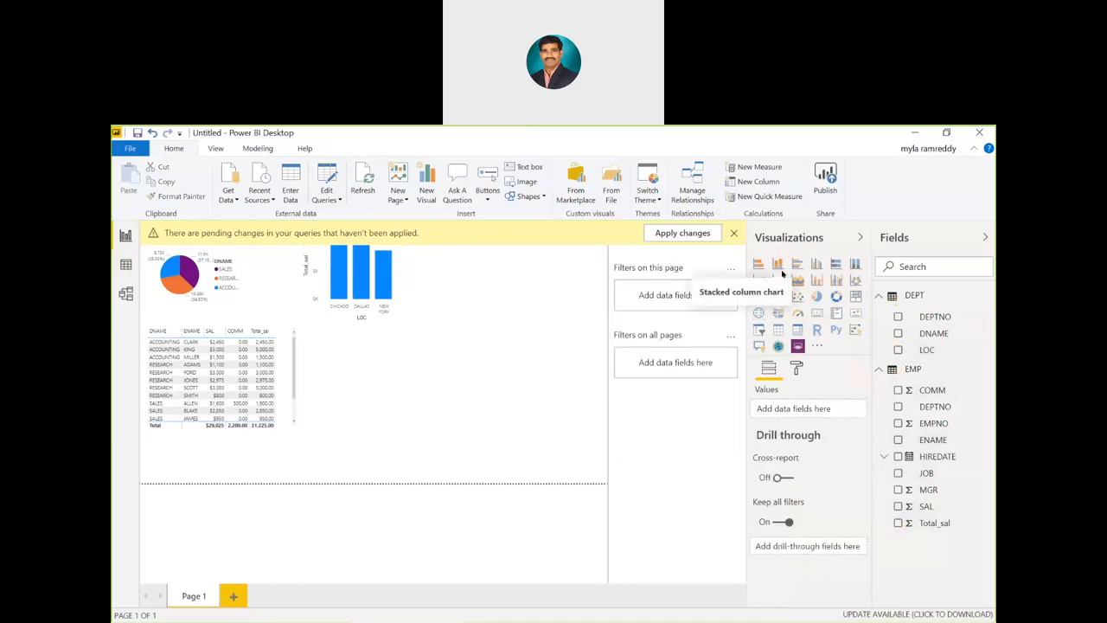
- Add a second stacked column chart with JOB on the axis and Total_sal as its value
click(777, 265)
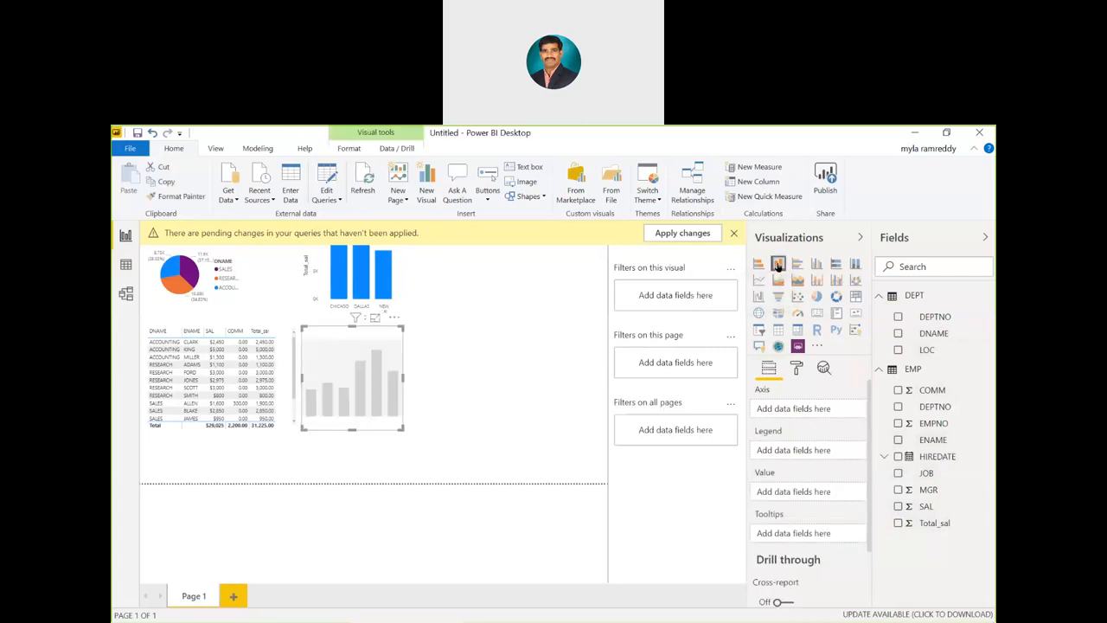
click(898, 473)
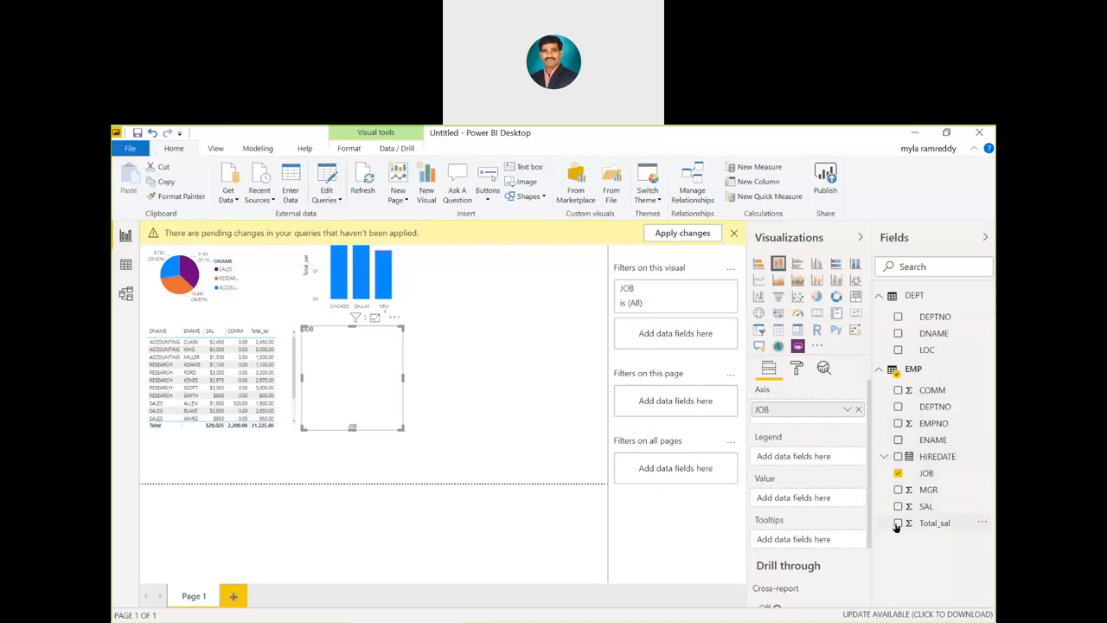
click(898, 522)
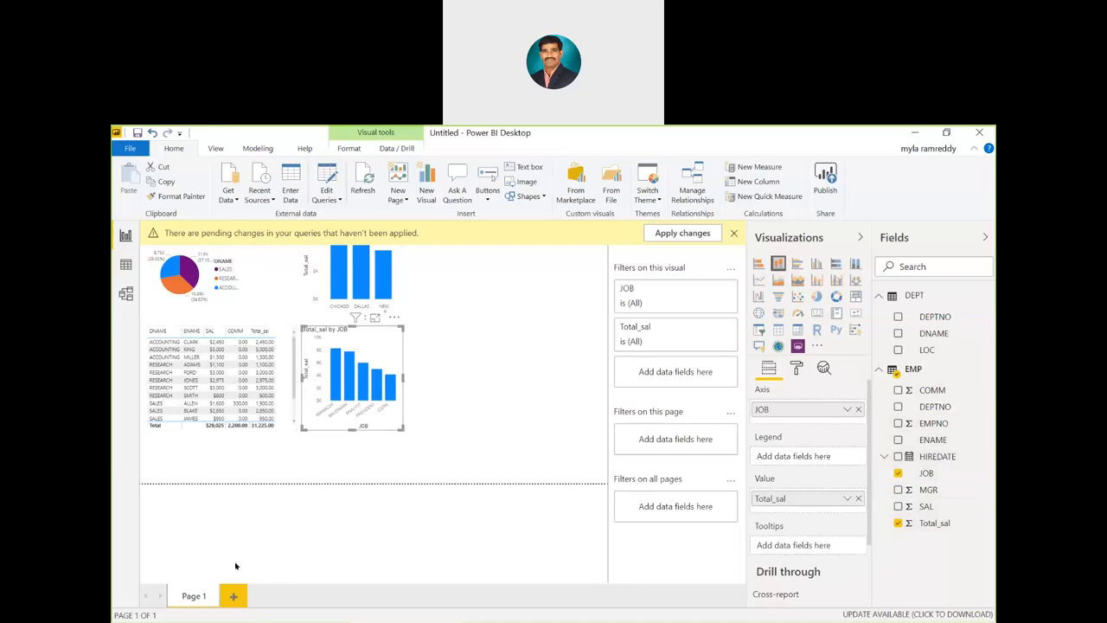
- Rename report page Page 1 as Reports_based_onsimple_emp_data
right_click(194, 596)
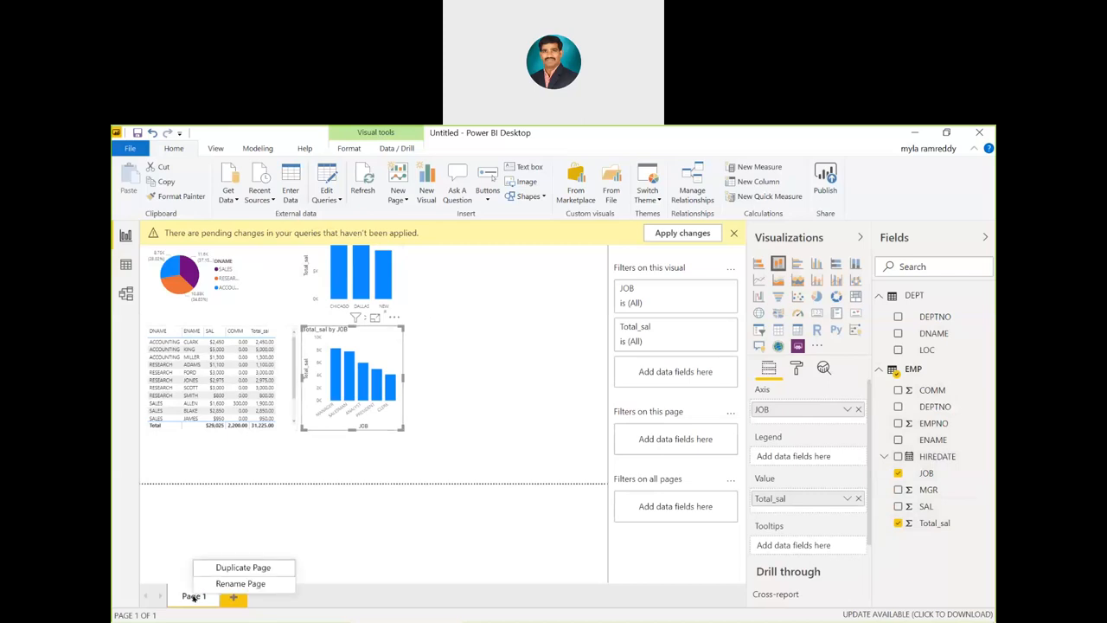
key(Escape)
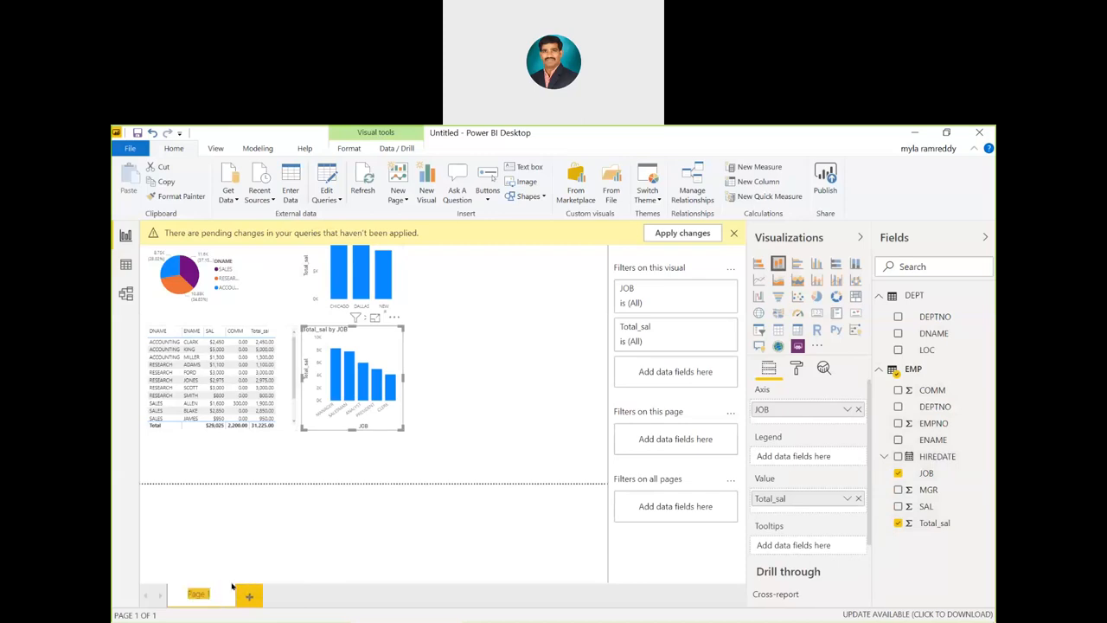
text(Reports)
key(BackSpace)
key(BackSpace)
key(BackSpace)
key(BackSpace)
key(BackSpace)
key(BackSpace)
key(BackSpace)
text(based_o)
text(n)
text(_sample_)
text(emp_data)
key(Return)
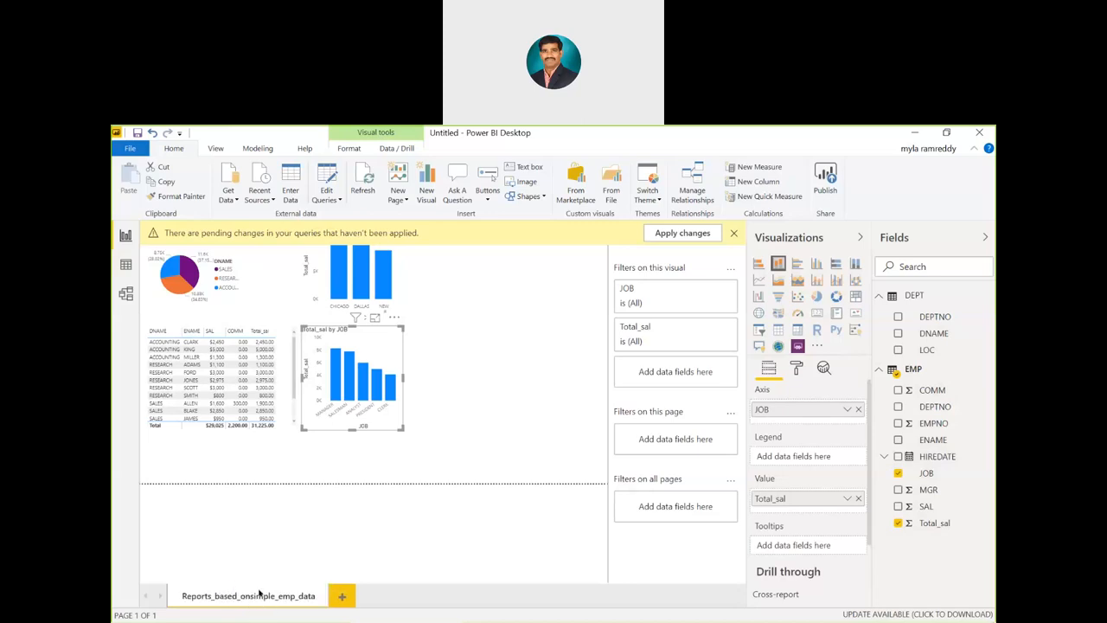
- Add a blank second report page and delete it again
click(346, 598)
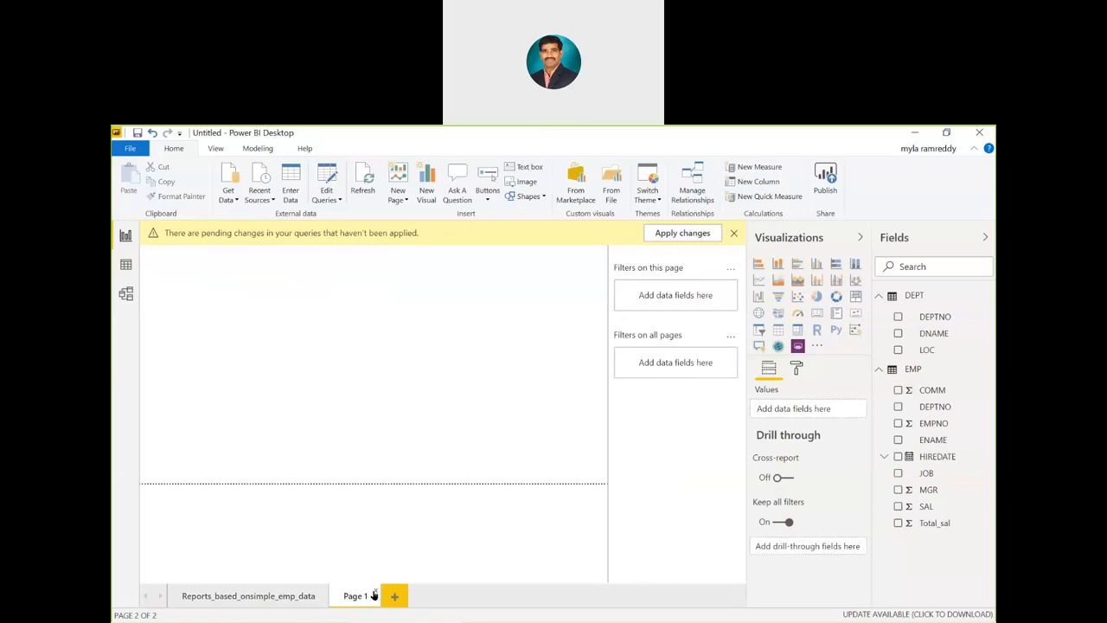
click(374, 595)
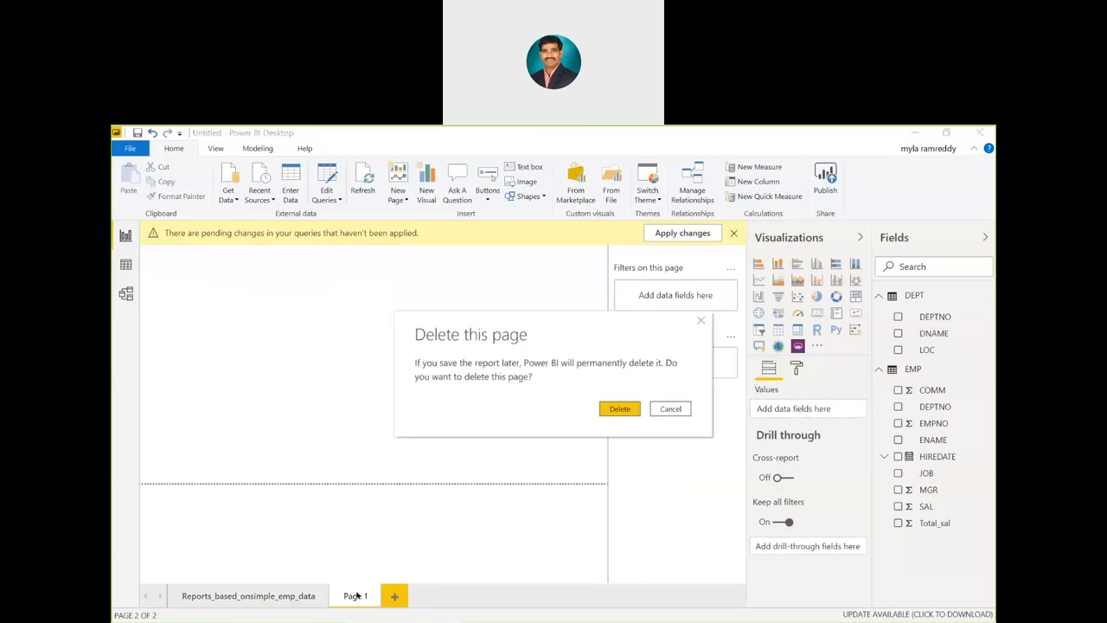
click(623, 410)
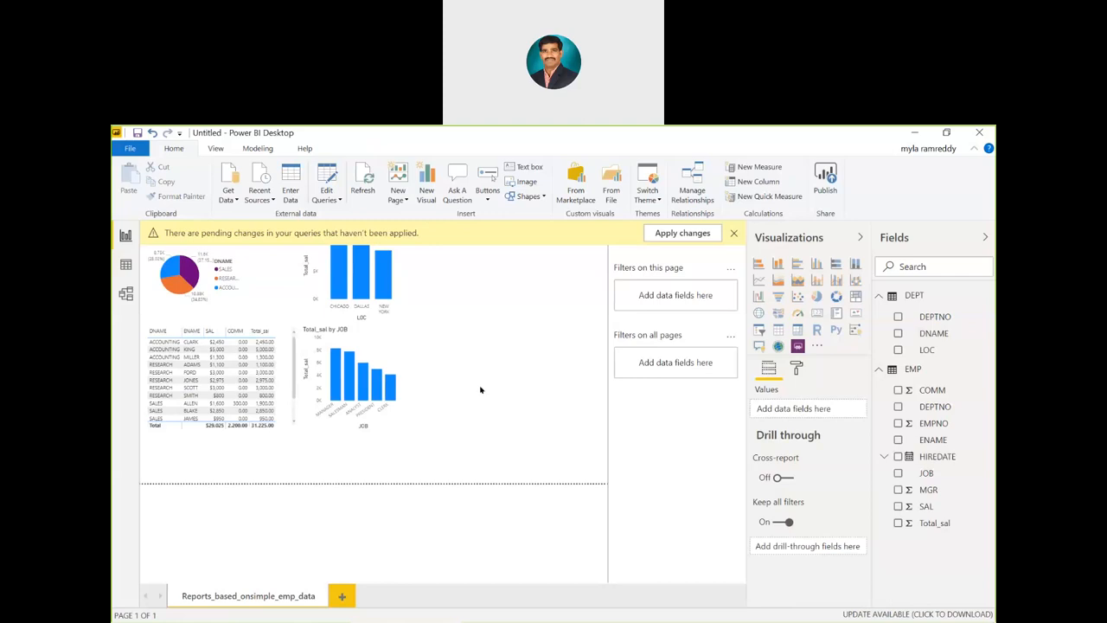
- Save the report as the Power BI file my_first_report in the powerbi_recordings folder on the Desktop
click(130, 149)
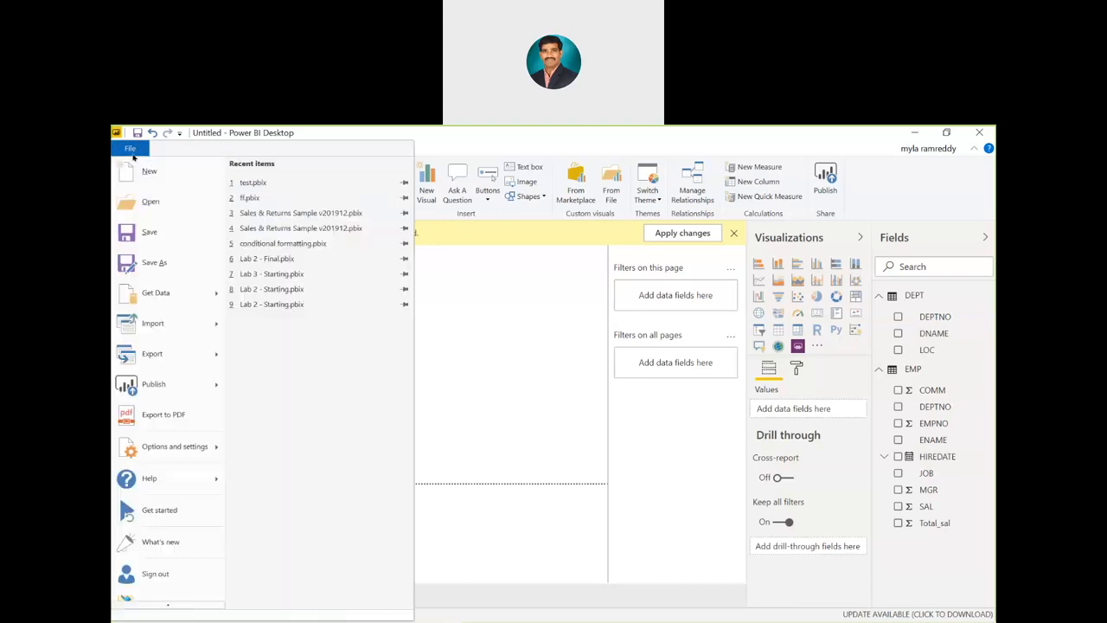
click(149, 232)
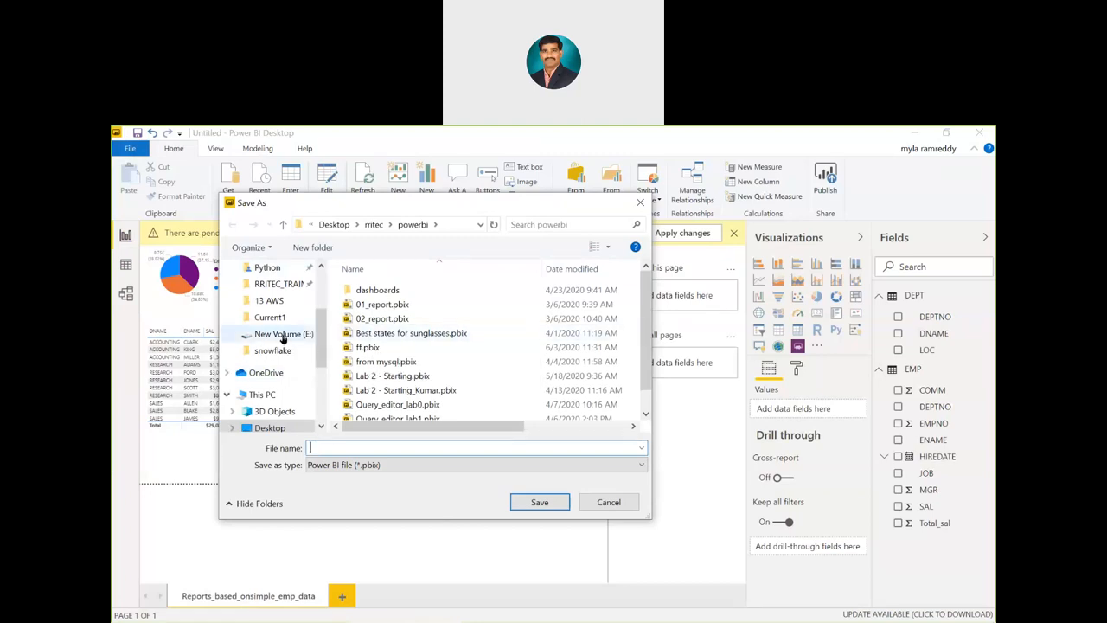
scroll(282, 338, up, 3)
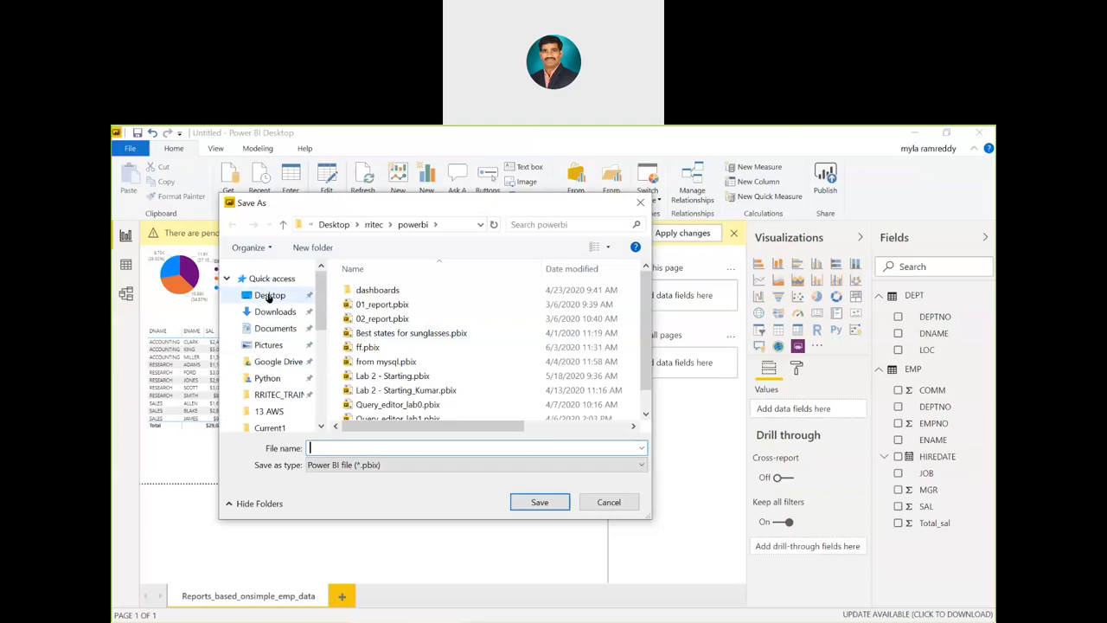
click(269, 295)
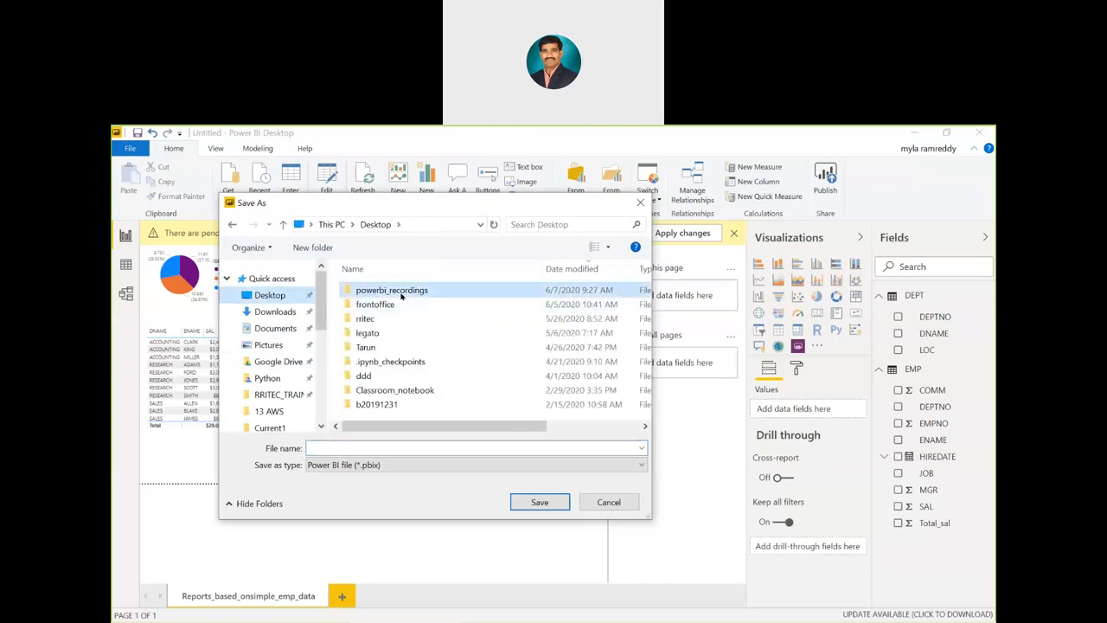
double_click(400, 290)
click(334, 447)
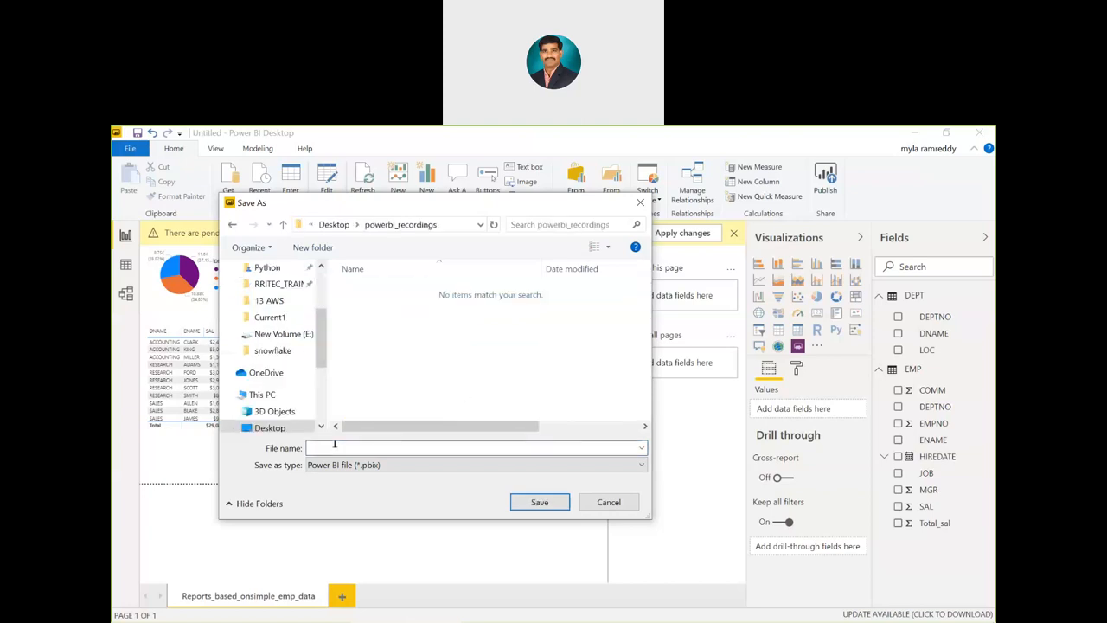
text(my)
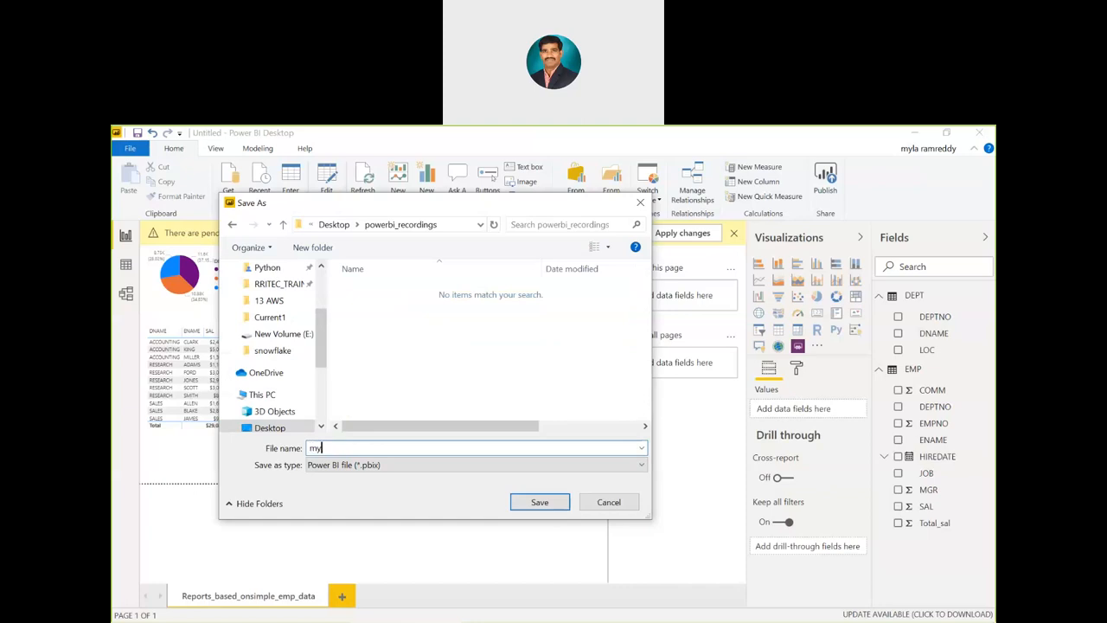
text(_first_report)
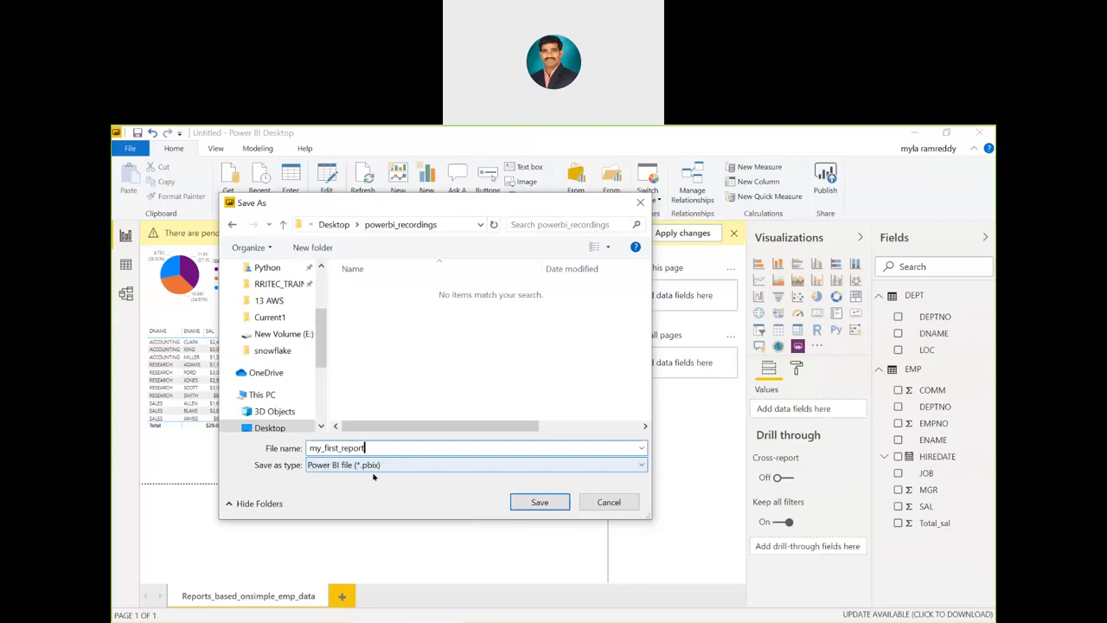
click(540, 503)
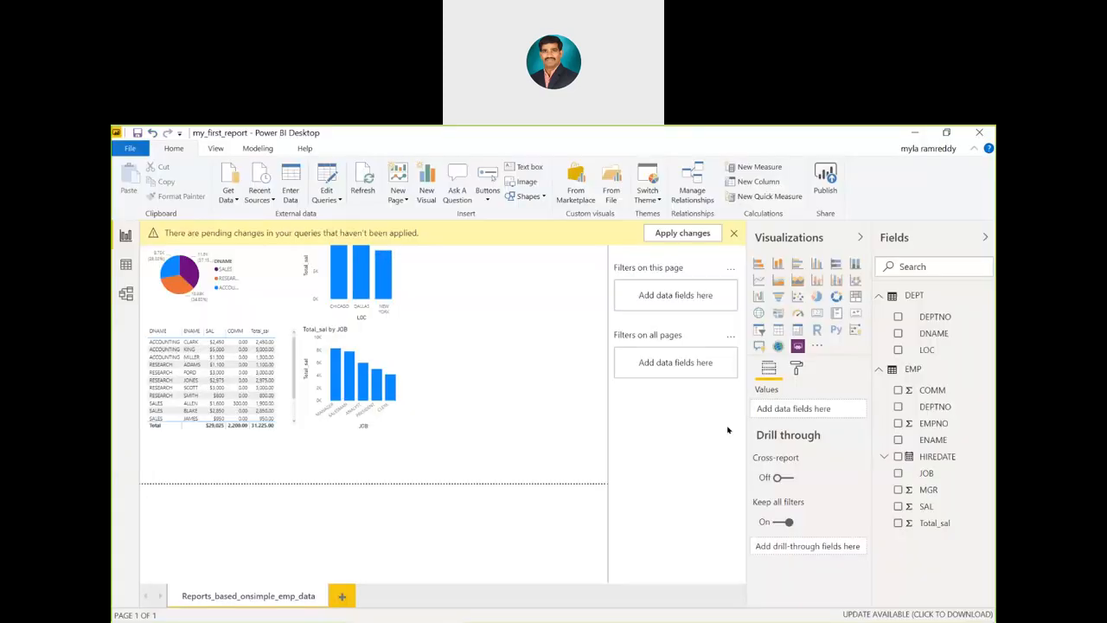
- Open the powerbi_recordings folder from the desktop in File Explorer and inspect my_first_report.pbix, fitting the Type column to its contents
key(super+d)
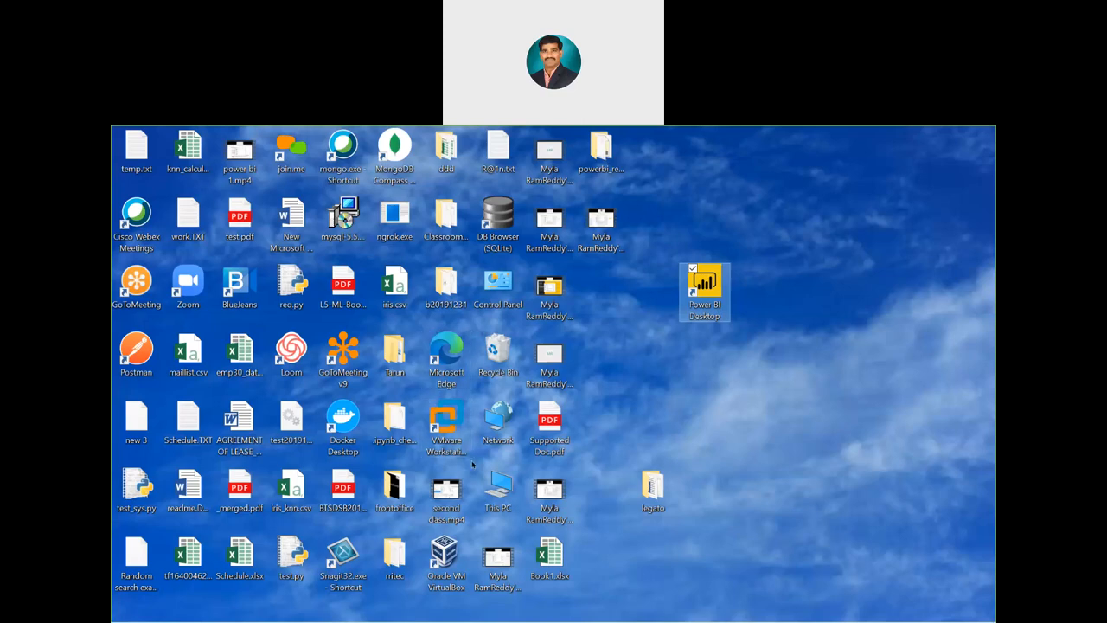
click(604, 158)
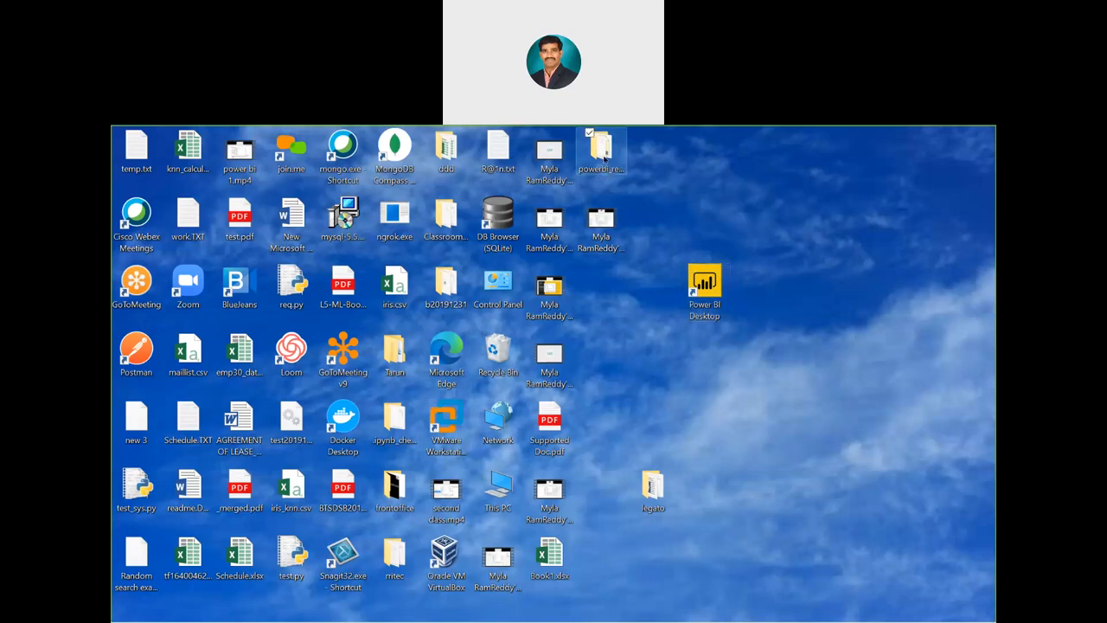
double_click(604, 159)
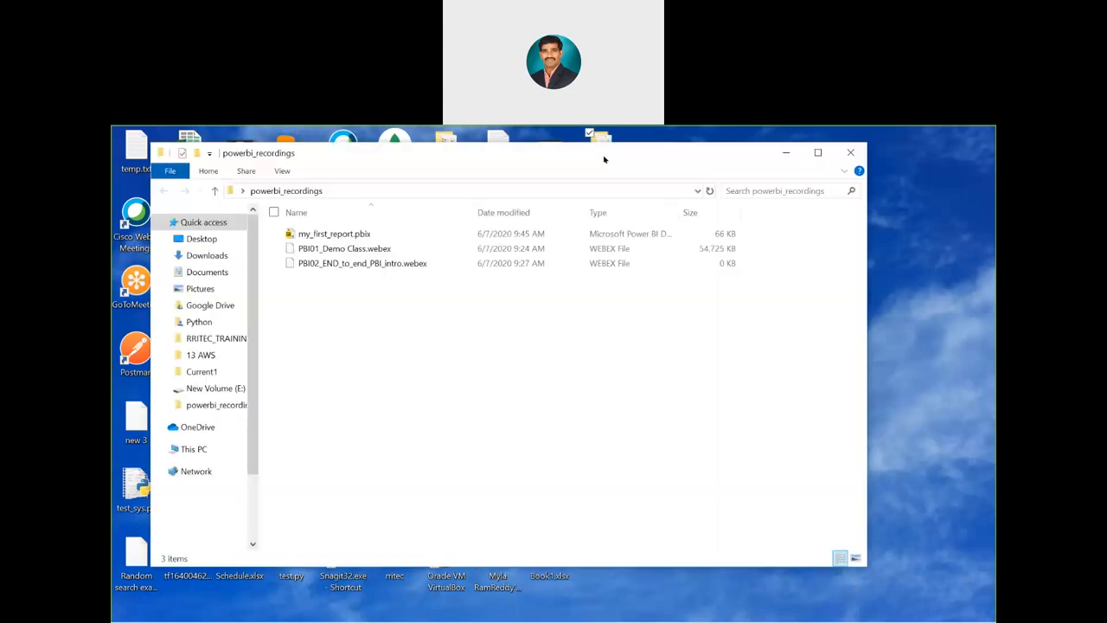
click(336, 237)
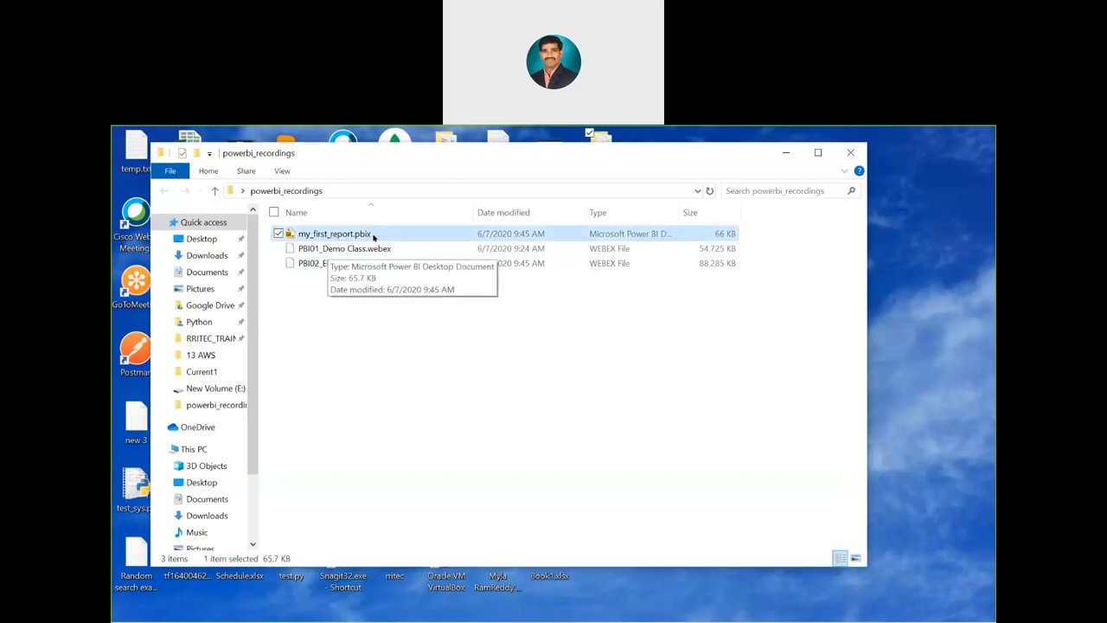
double_click(680, 211)
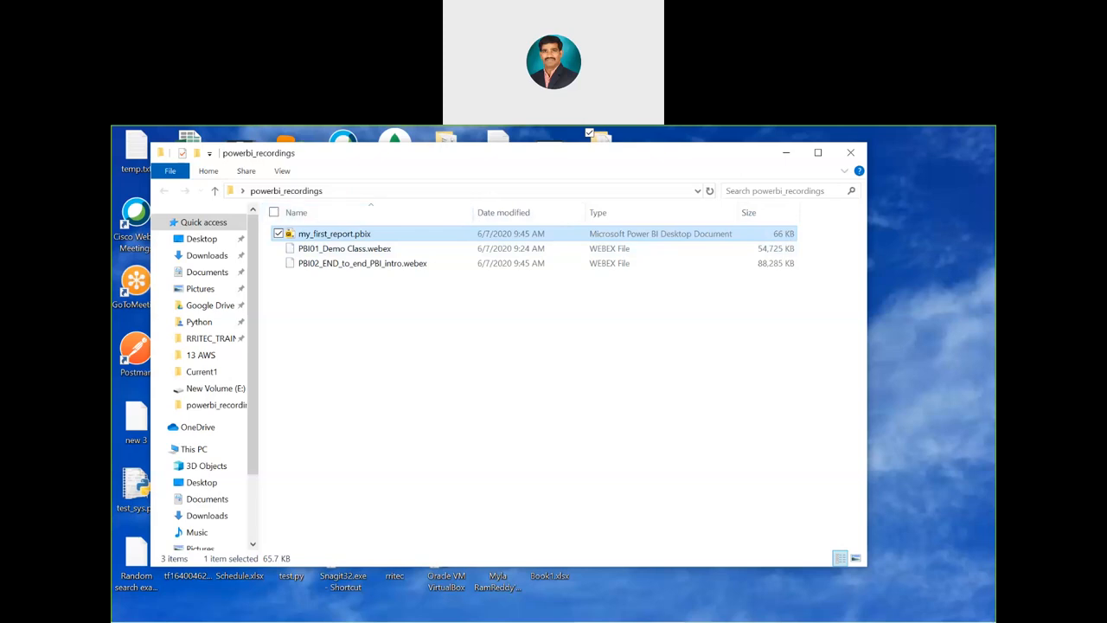
click(624, 151)
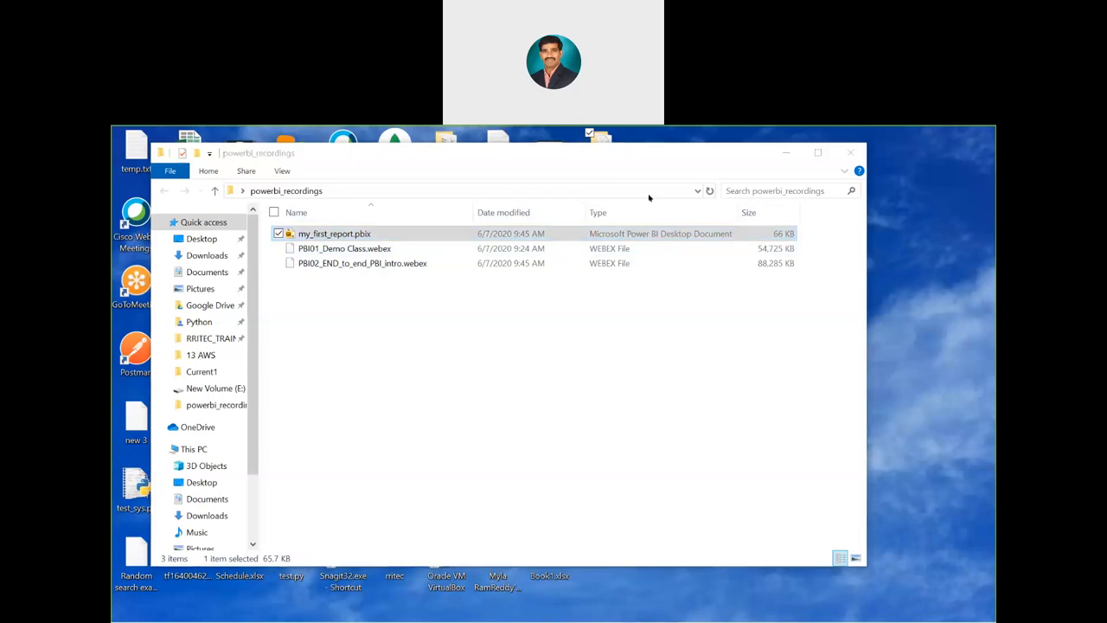